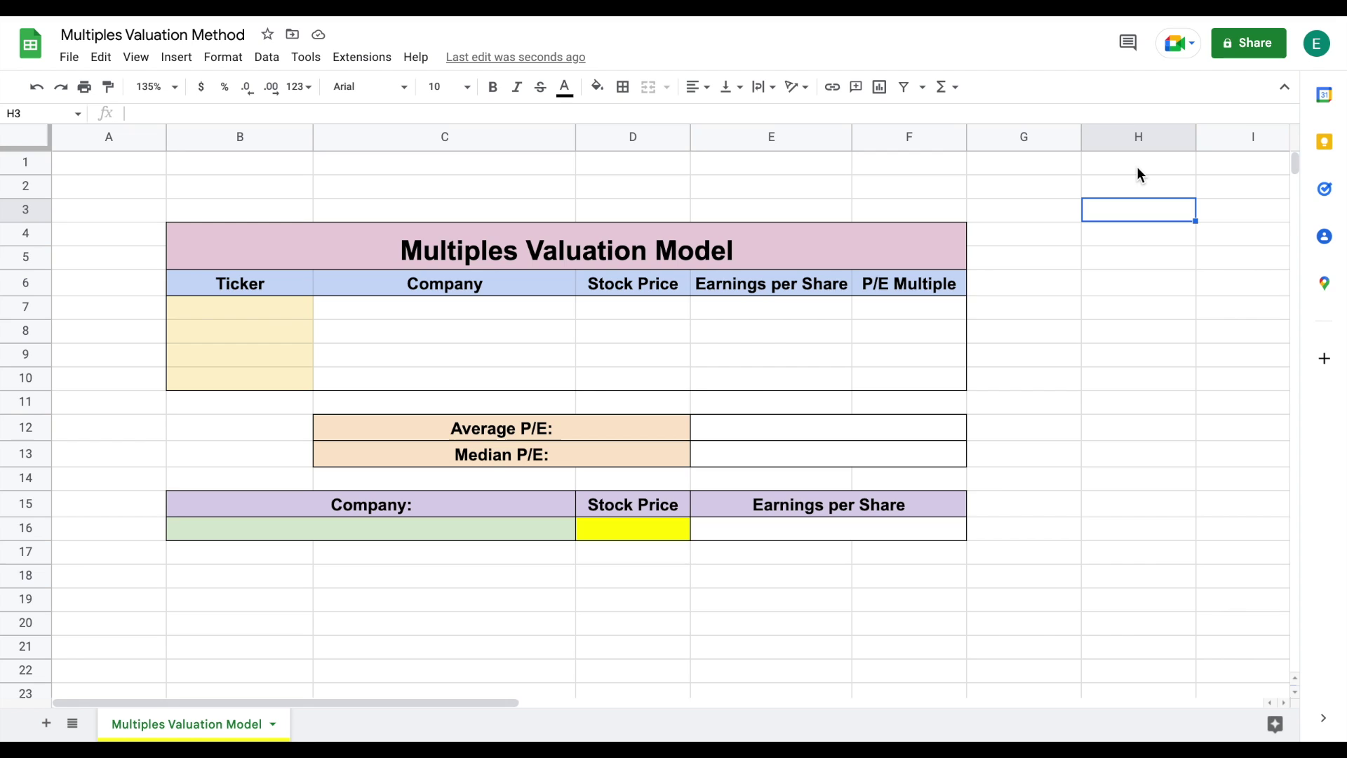
# - Enter the placeholder XXX in the company cell of the bottom target-company row
pyautogui.click(765, 247)
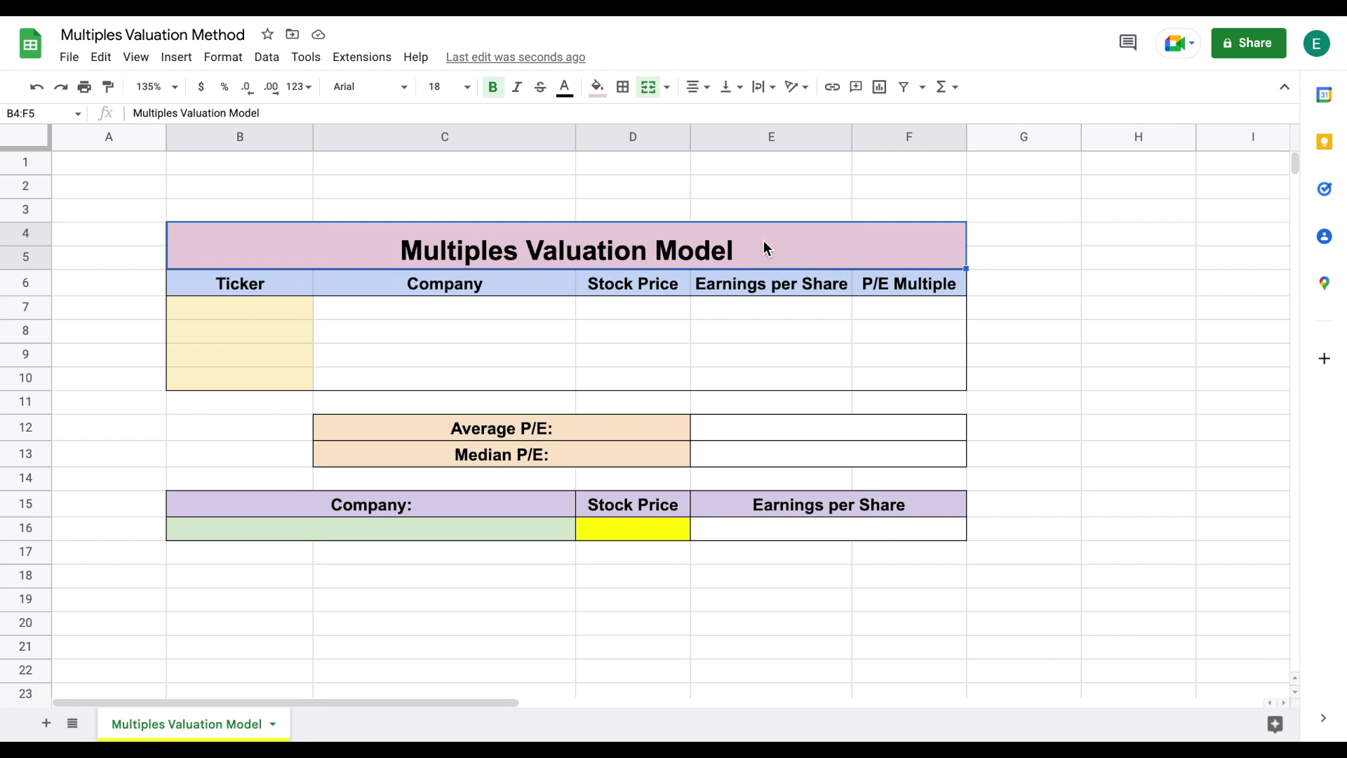
pyautogui.click(1122, 237)
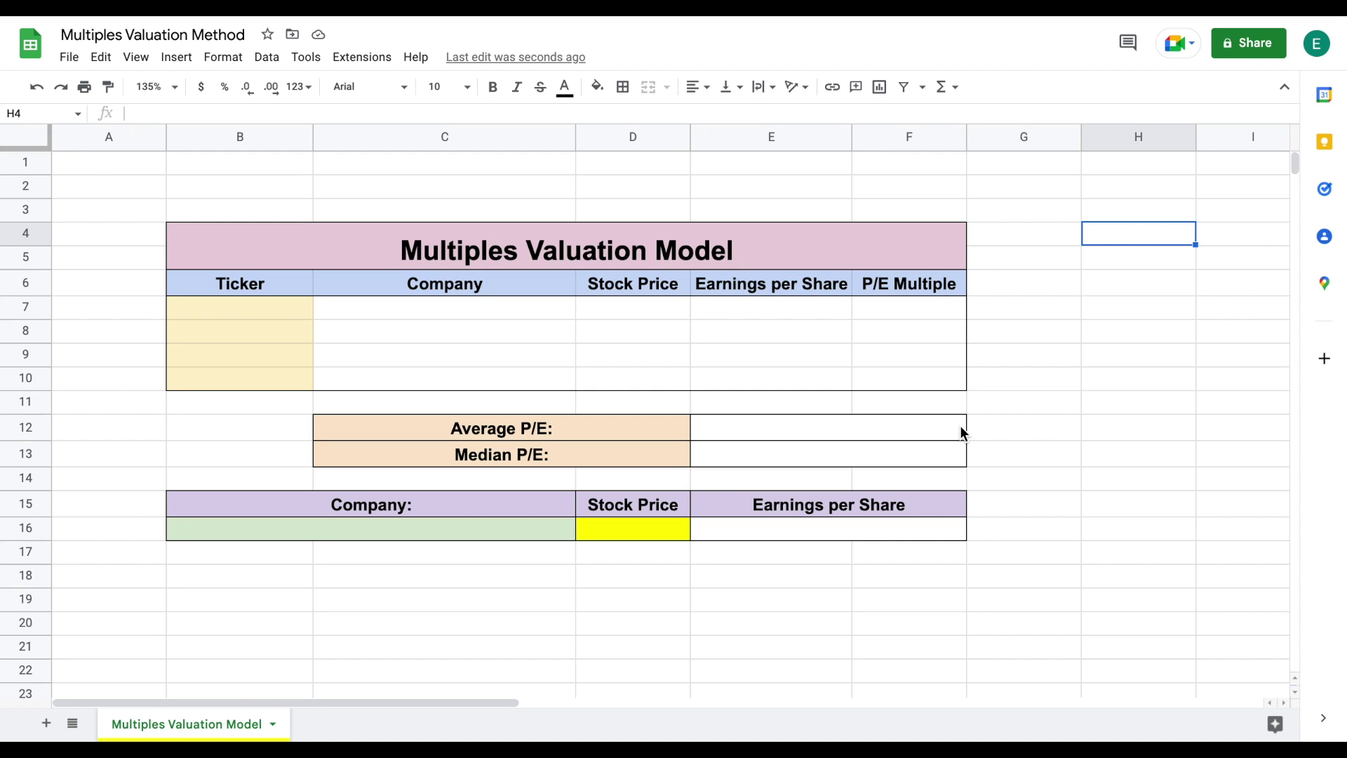
pyautogui.click(1144, 284)
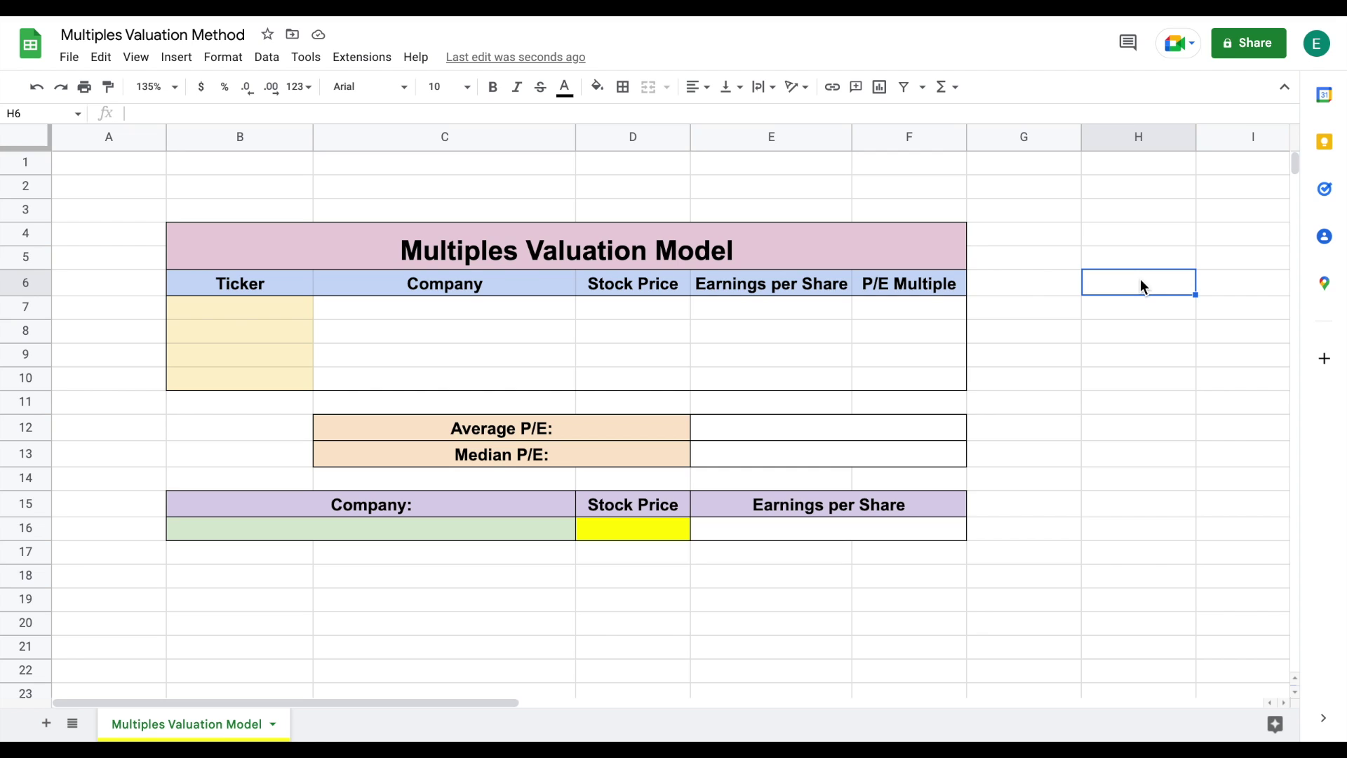
pyautogui.click(379, 528)
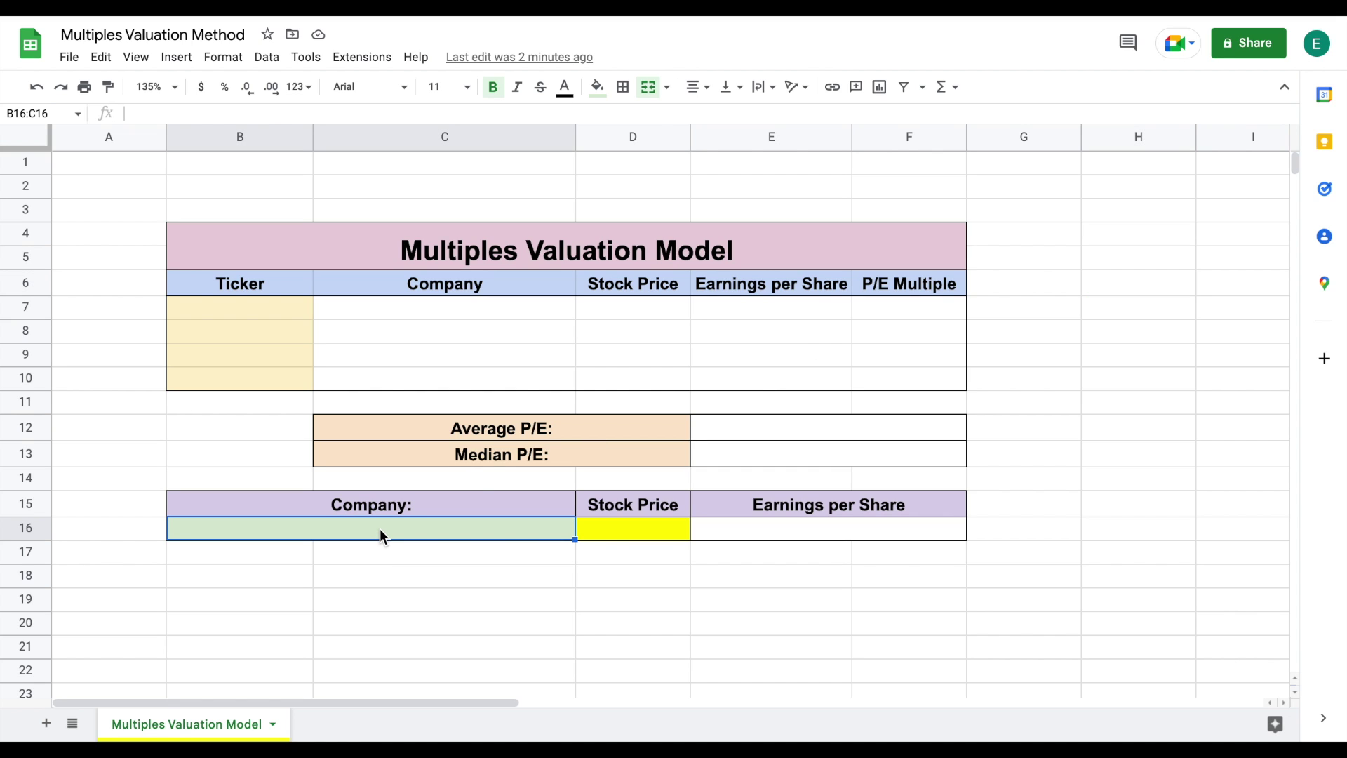
pyautogui.write('XXX')
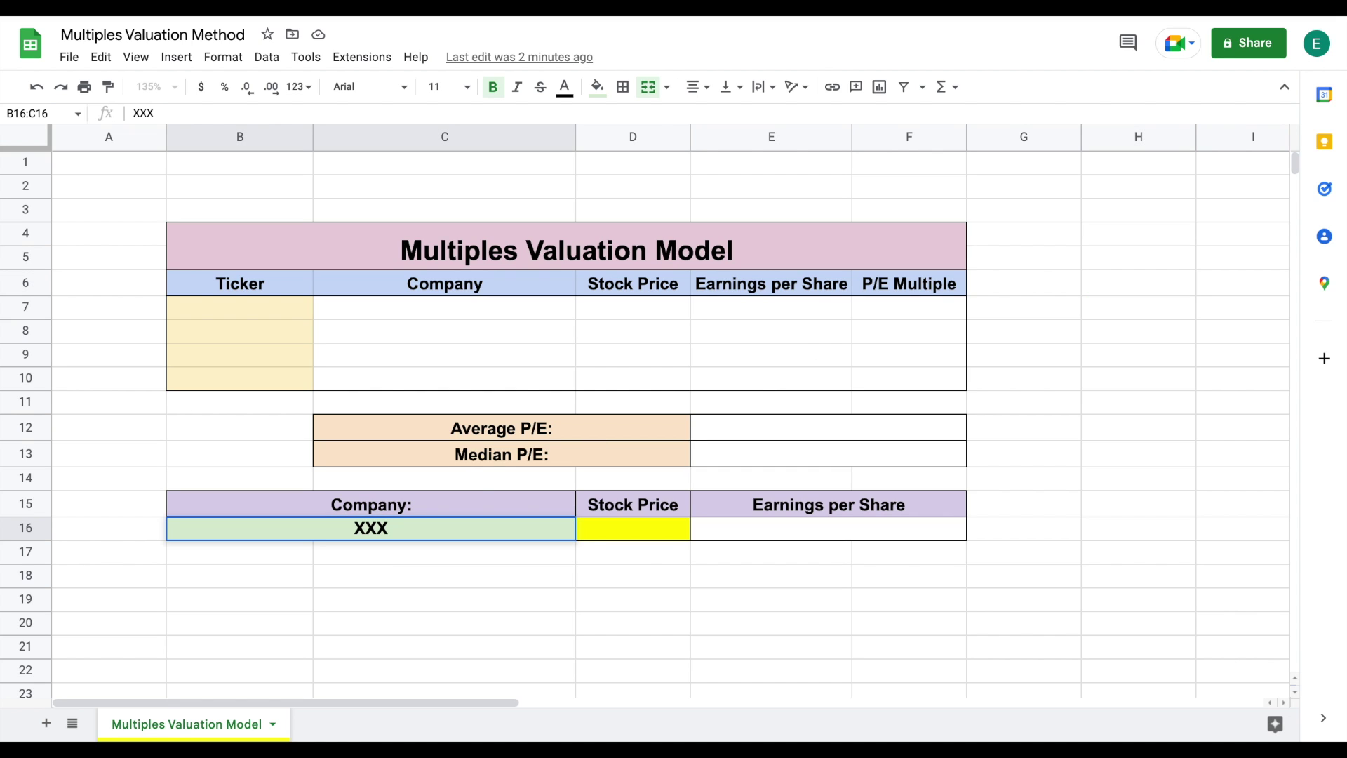
pyautogui.press('Return')
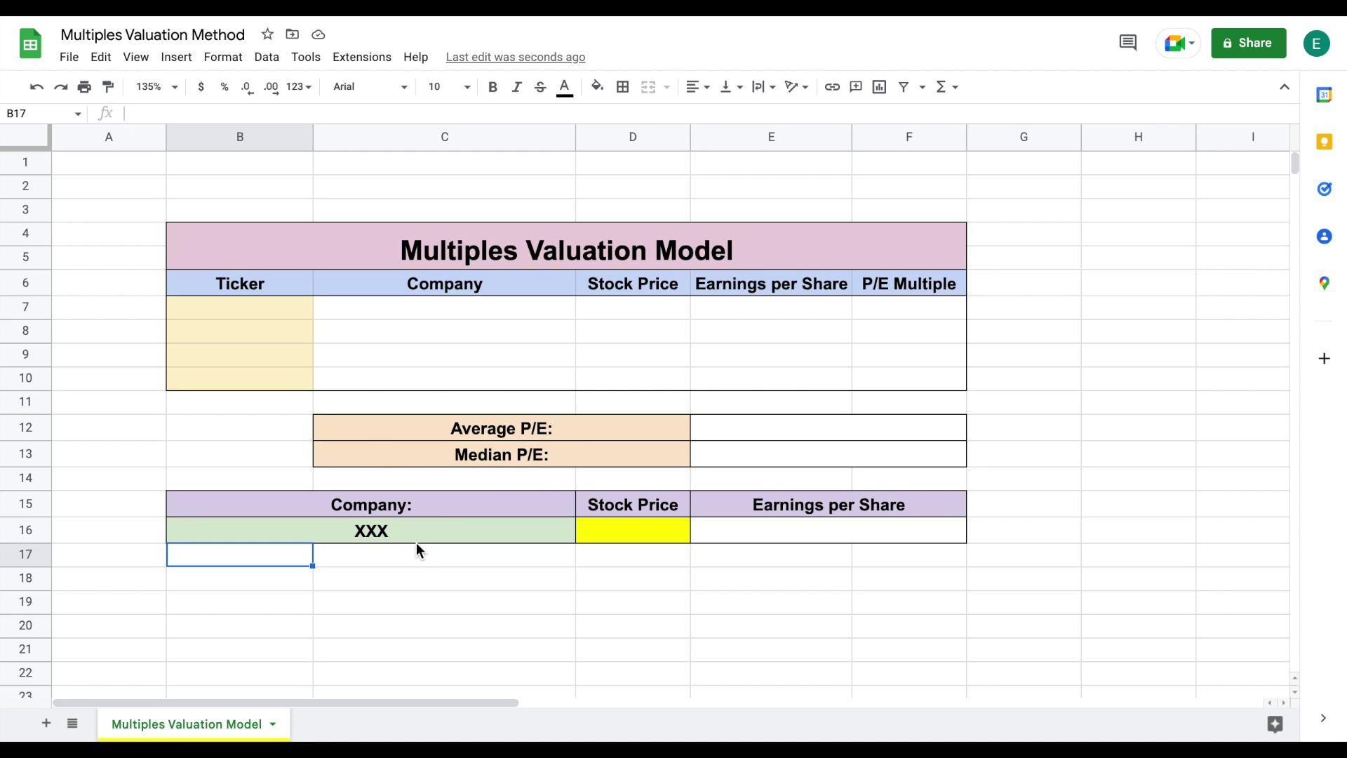
# - Enter the tickers KR, WMT, TGT and DG down B7:B10
pyautogui.click(288, 317)
pyautogui.write('KR')
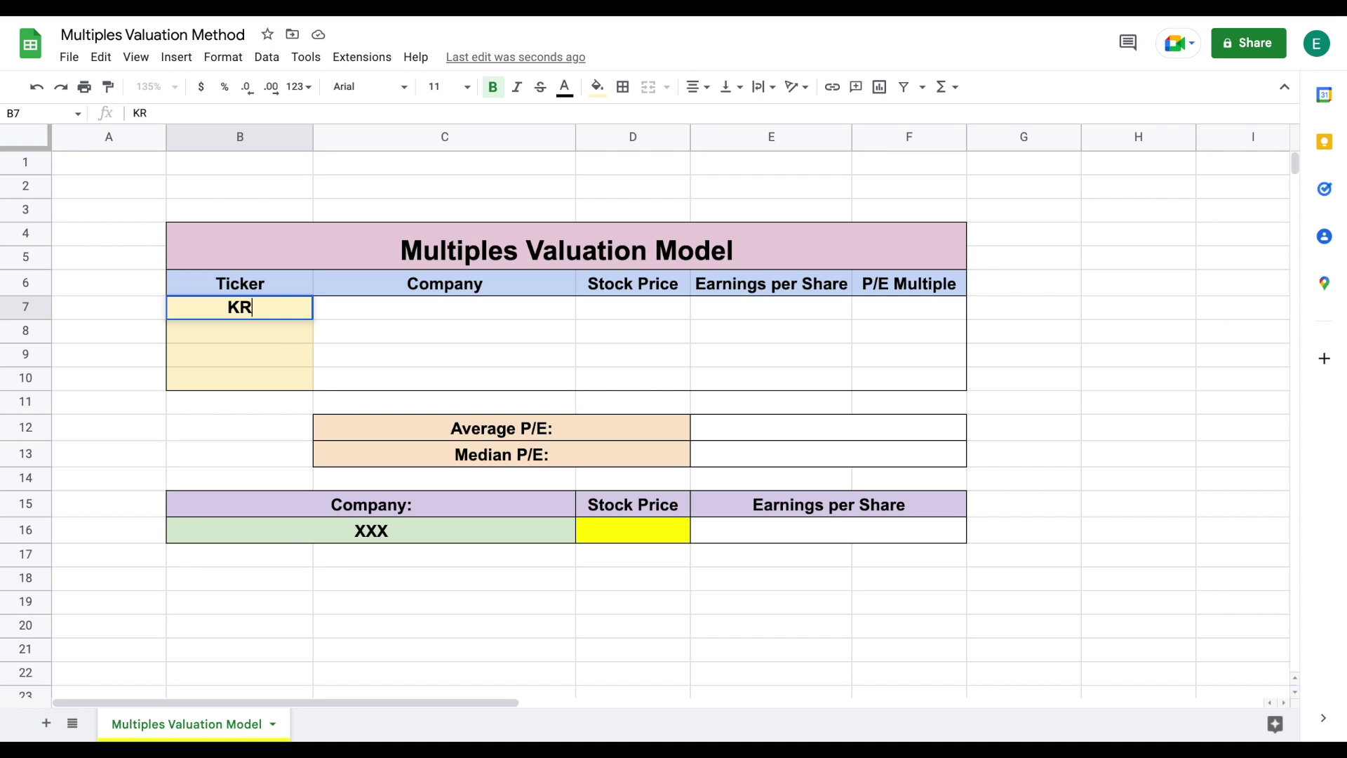
pyautogui.press('Return')
pyautogui.write('WMT')
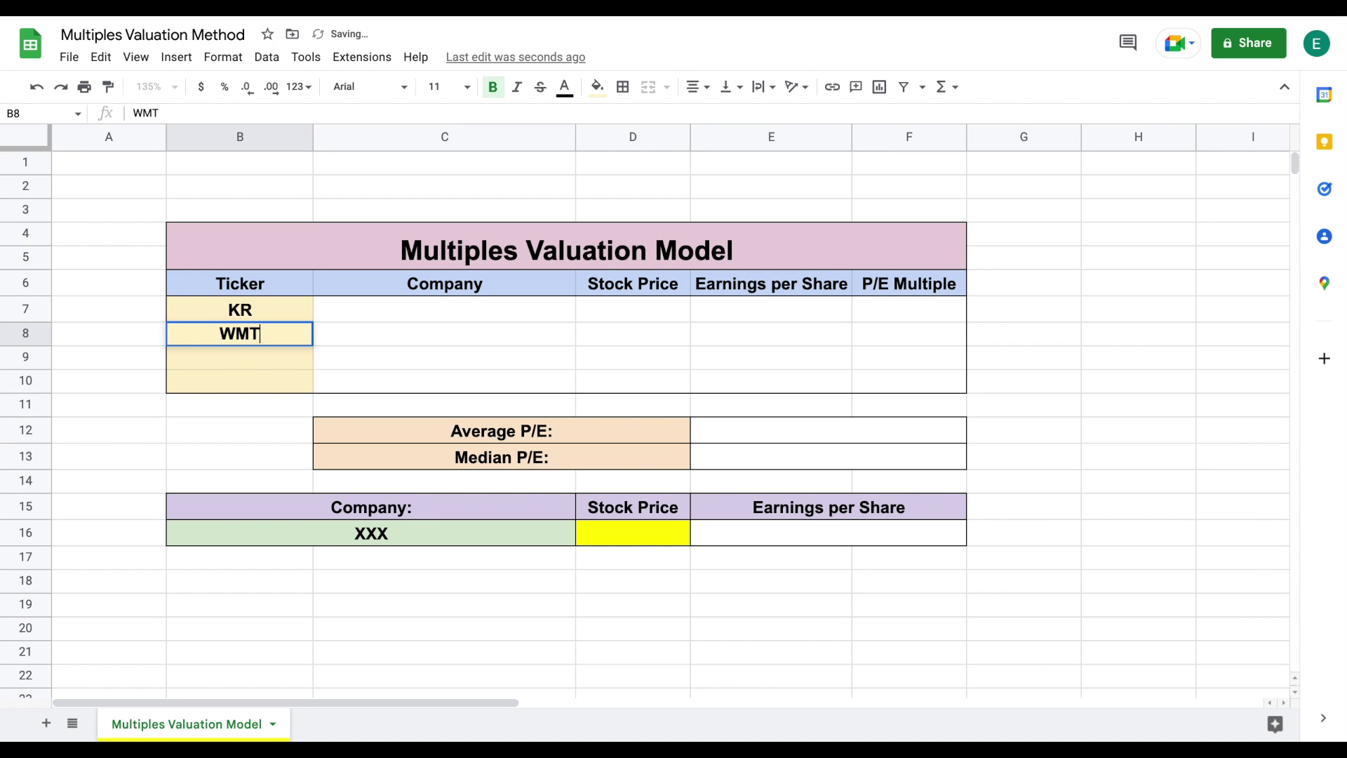
pyautogui.press('Return')
pyautogui.write('TGT')
pyautogui.press('Return')
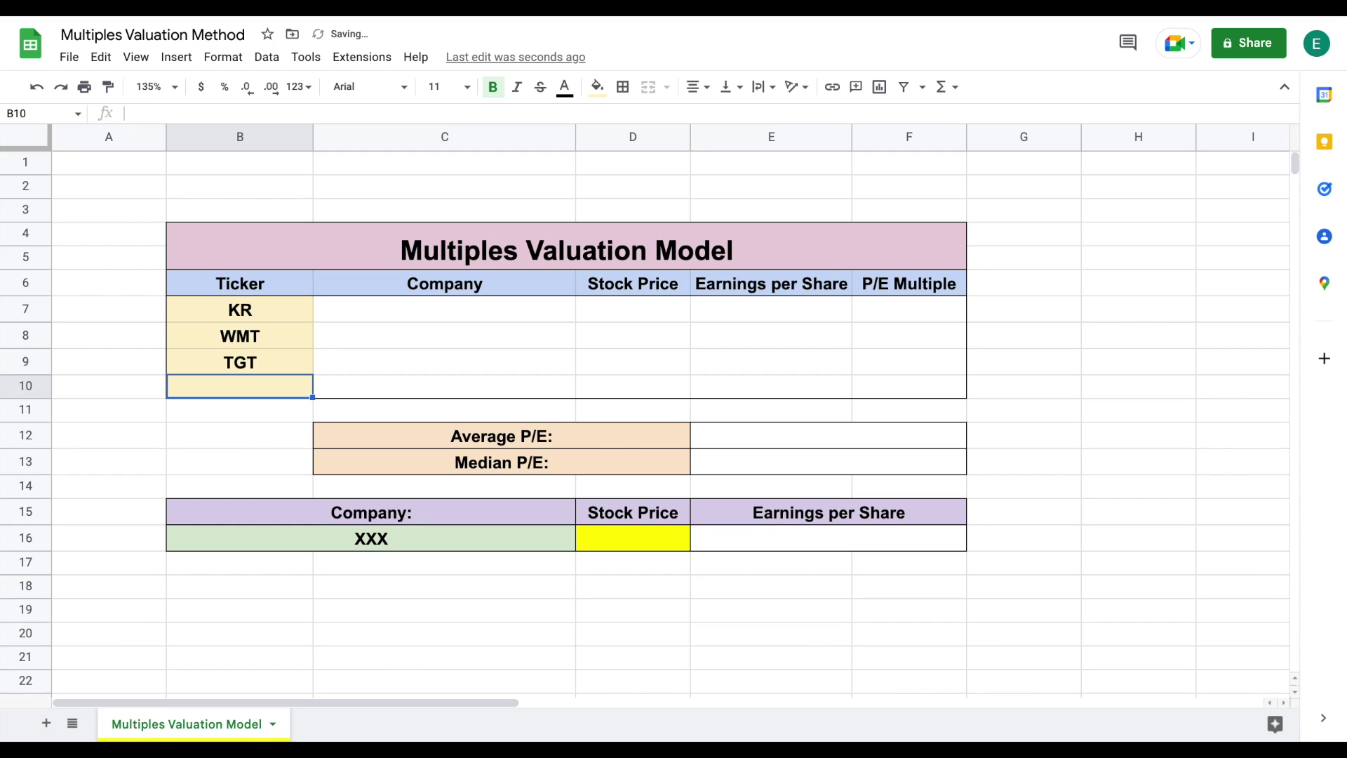
pyautogui.write('DG')
pyautogui.press('Return')
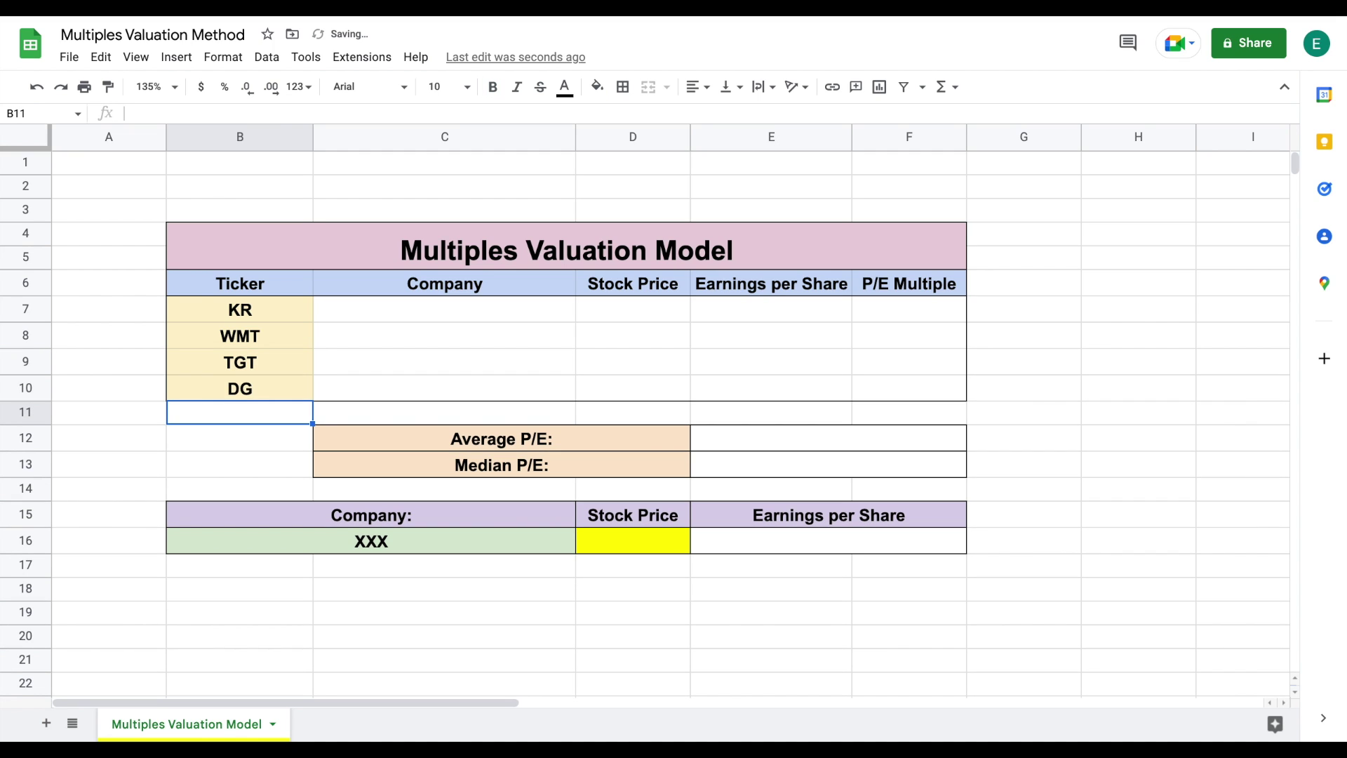
# - Highlight the ticker list, the XXX cell and the empty P/E Multiple column to point them out
pyautogui.moveTo(268, 303); pyautogui.dragTo(282, 390)
pyautogui.click(415, 546)
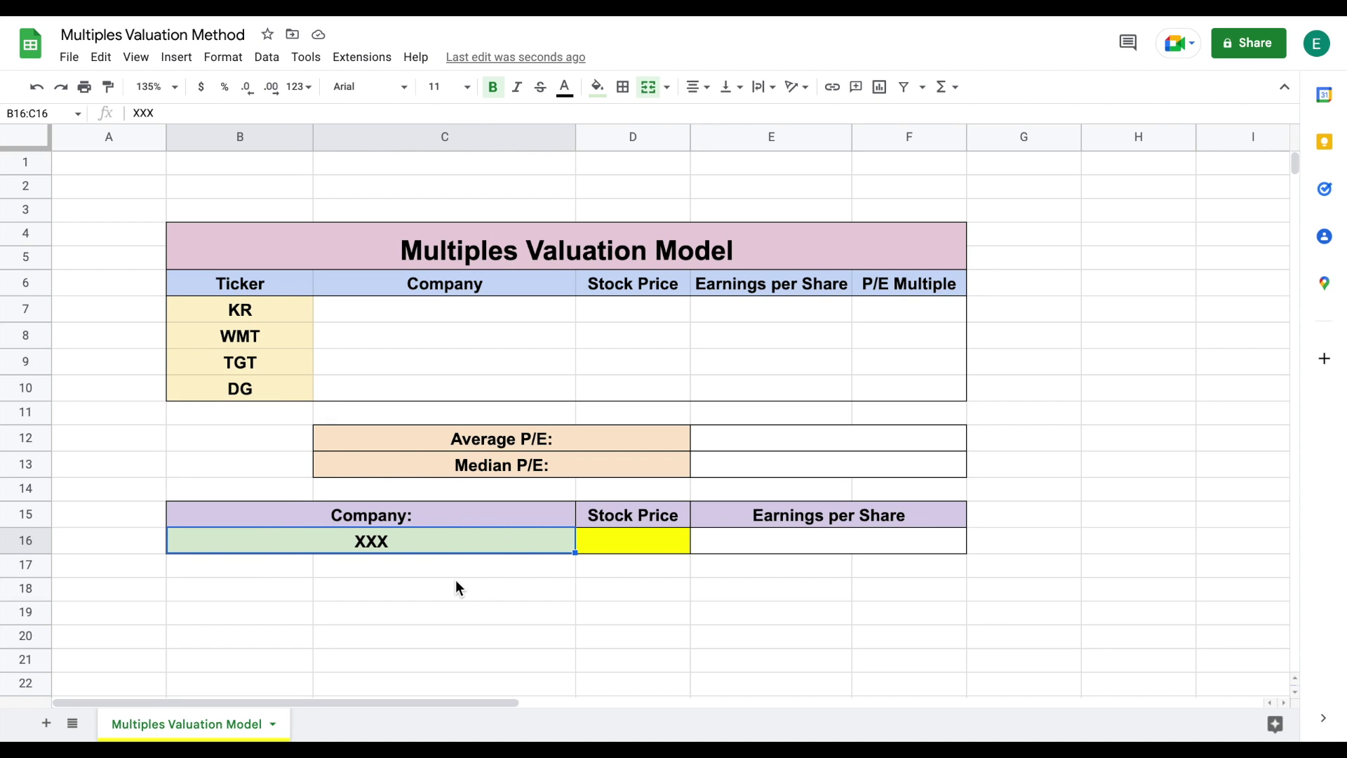
pyautogui.moveTo(934, 285); pyautogui.dragTo(923, 393)
pyautogui.moveTo(939, 309); pyautogui.dragTo(926, 386)
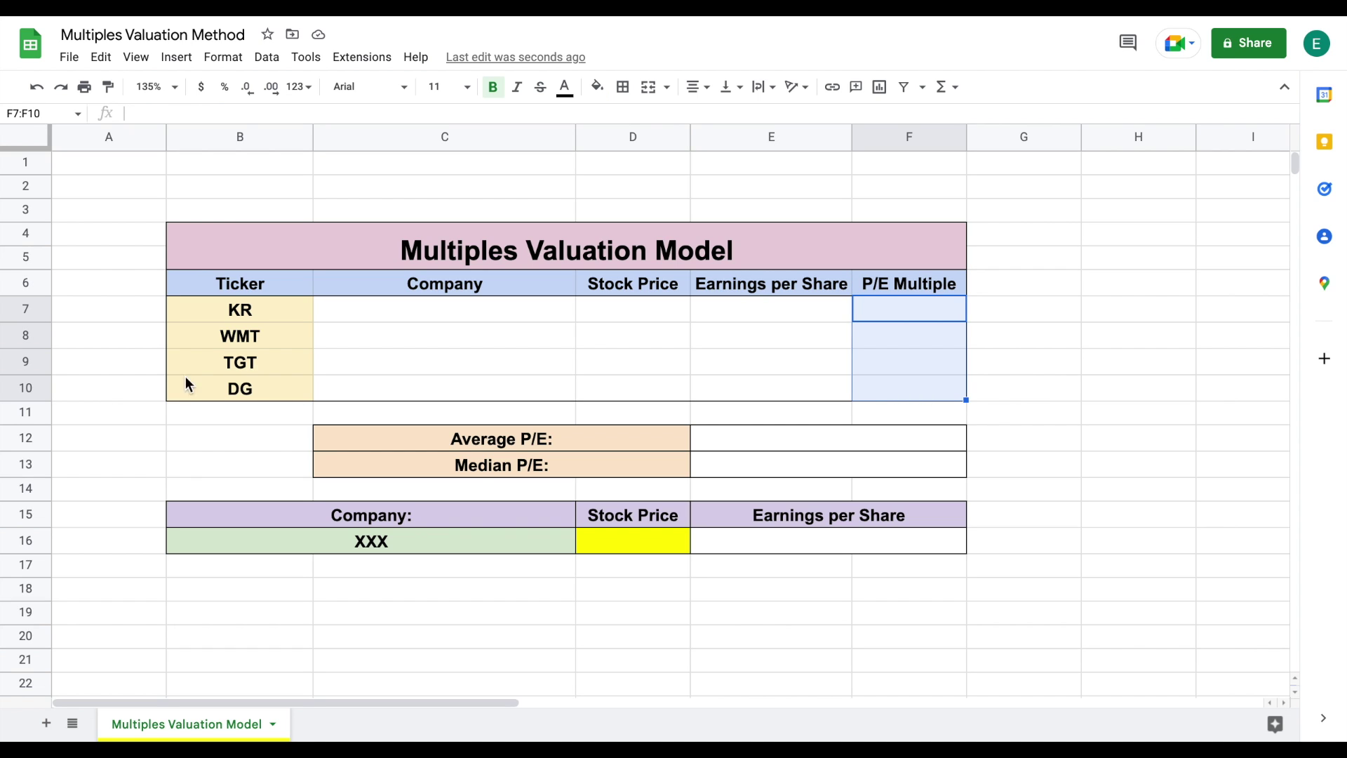
pyautogui.moveTo(255, 305); pyautogui.dragTo(255, 381)
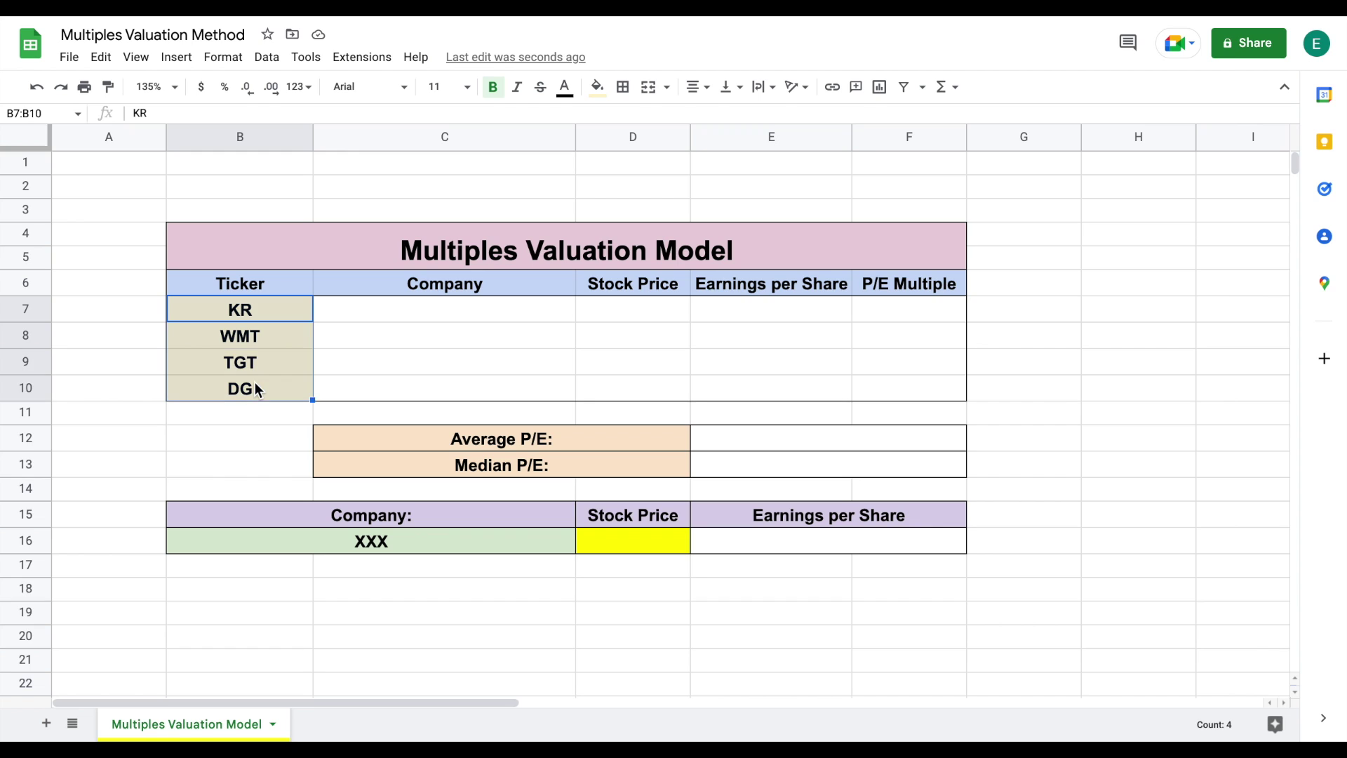
# - Enter =GOOGLEFINANCE(B7,"name") in C7 to show the company name Kroger Co
pyautogui.click(461, 309)
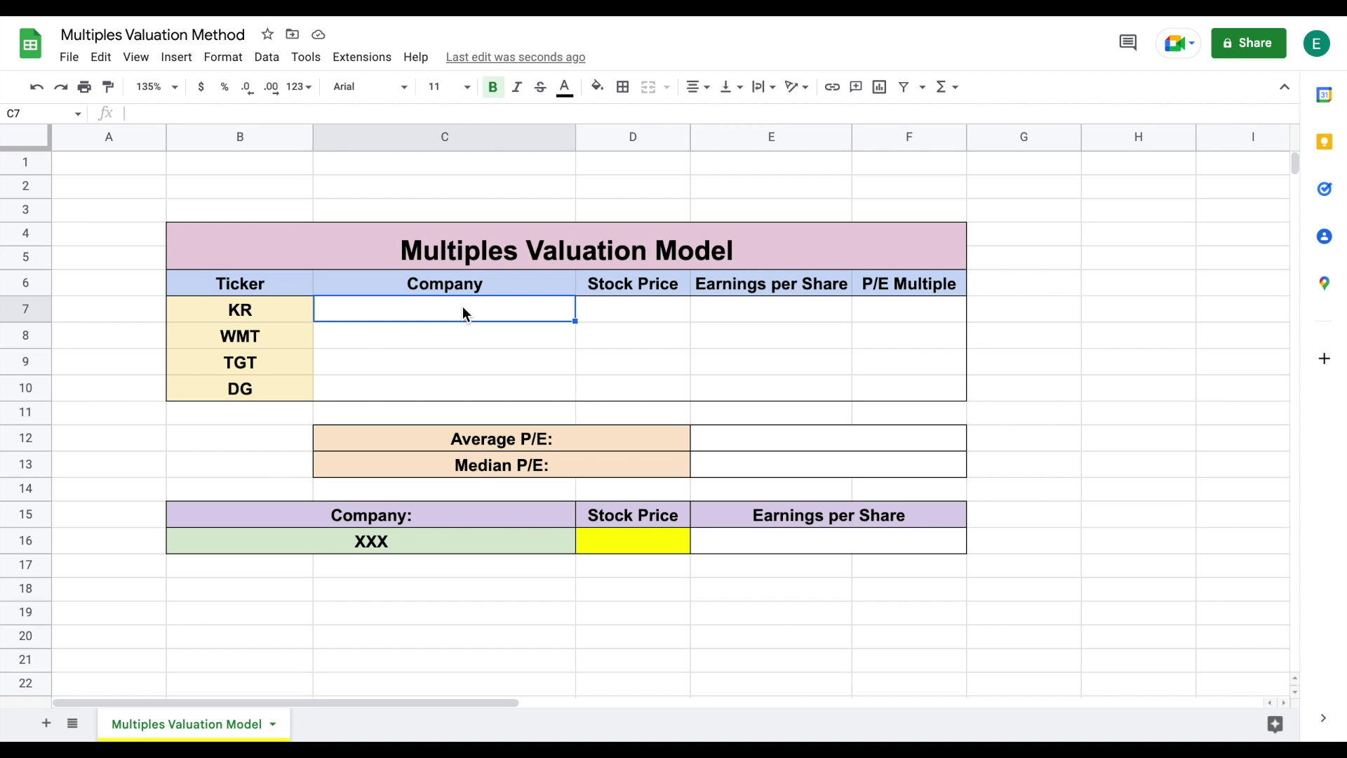
pyautogui.write('=go')
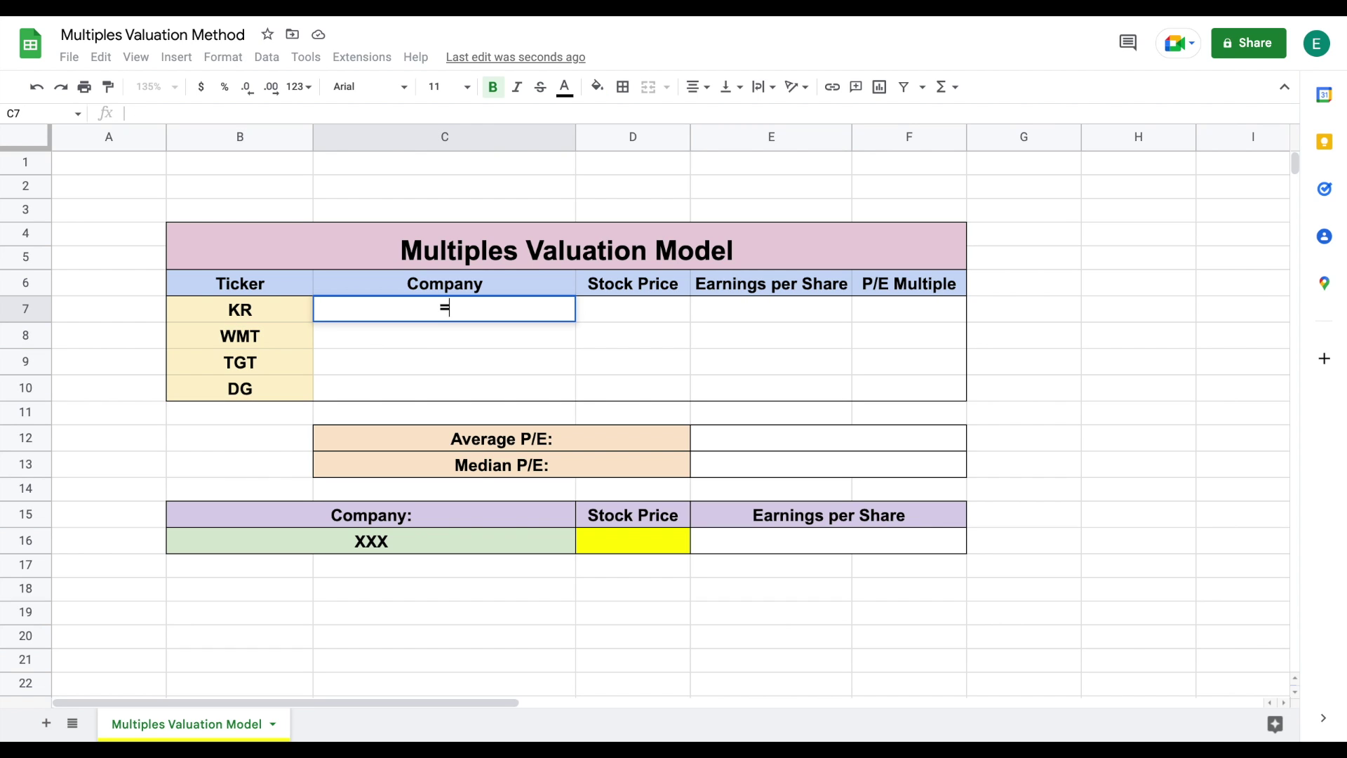
pyautogui.click(476, 344)
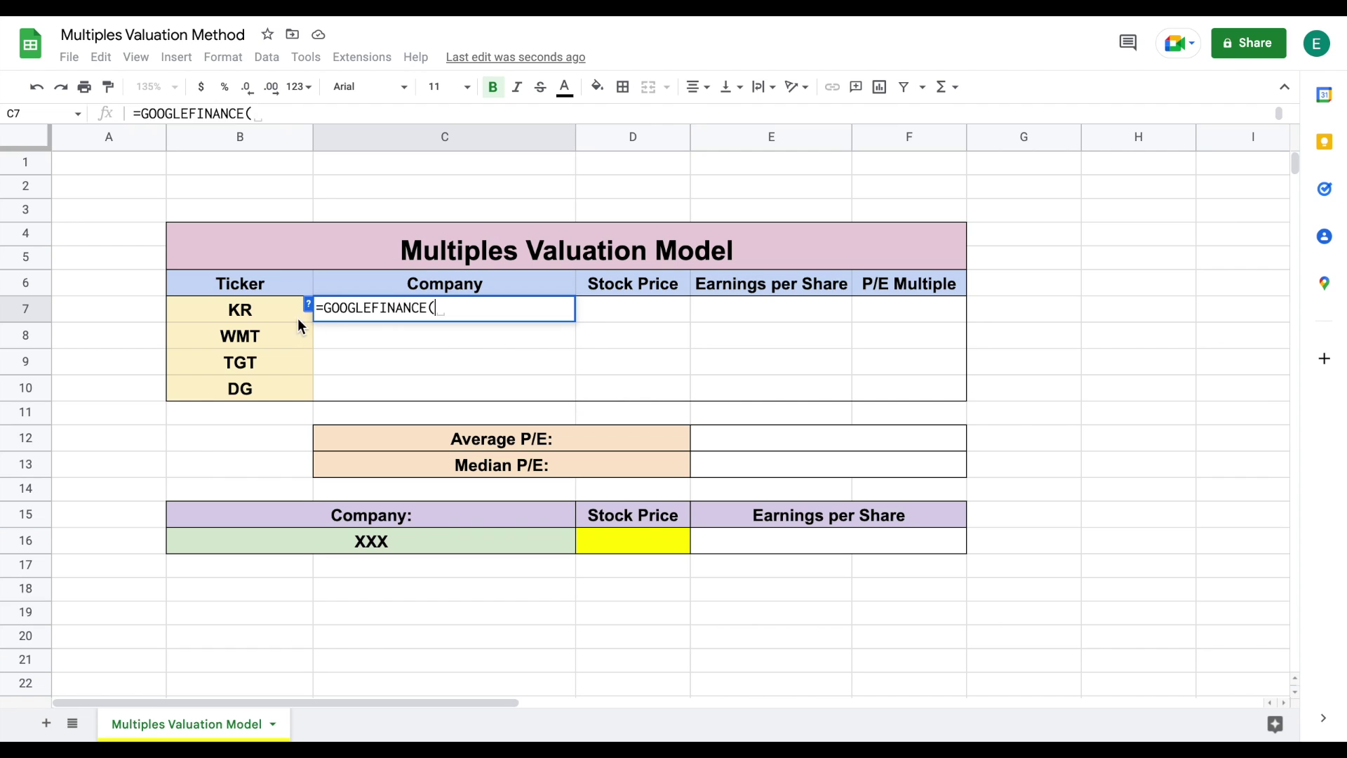
pyautogui.click(263, 311)
pyautogui.write(',"name')
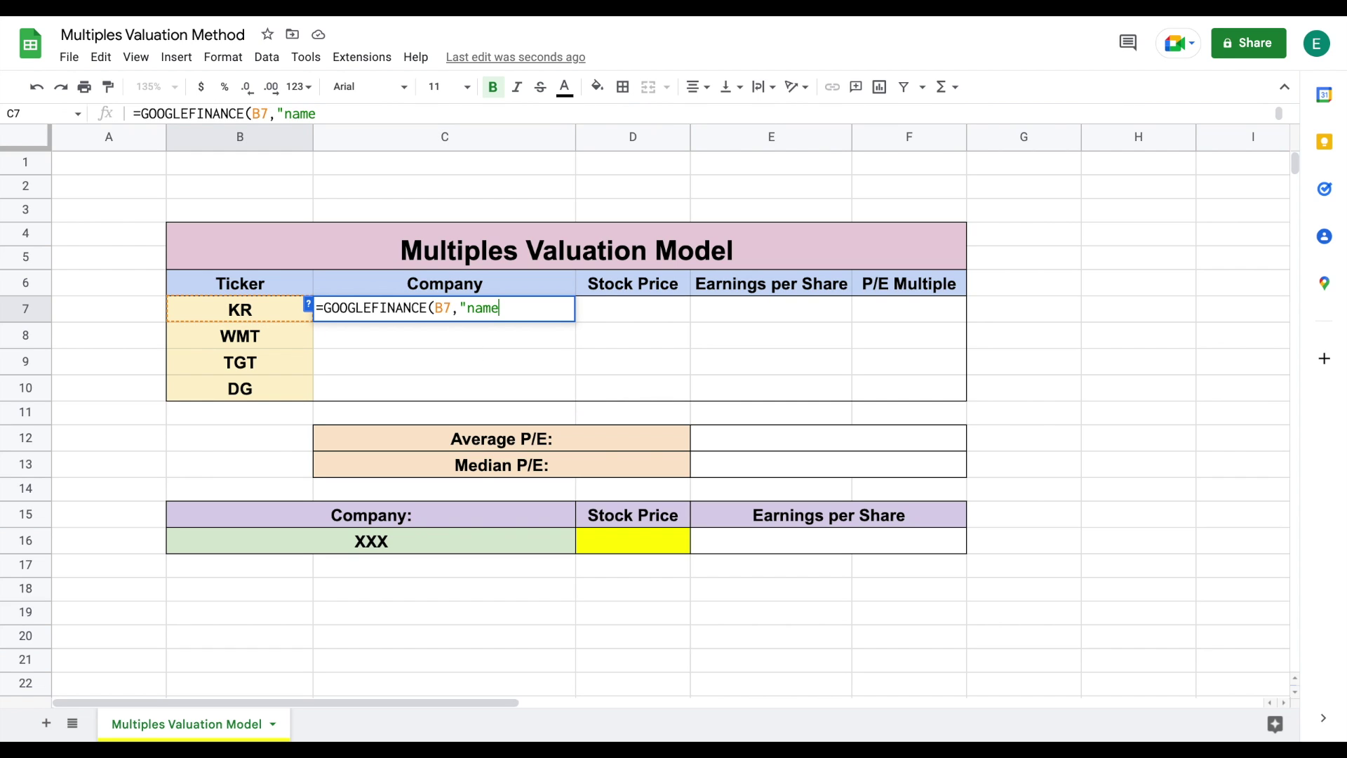
pyautogui.write('")')
pyautogui.press('Return')
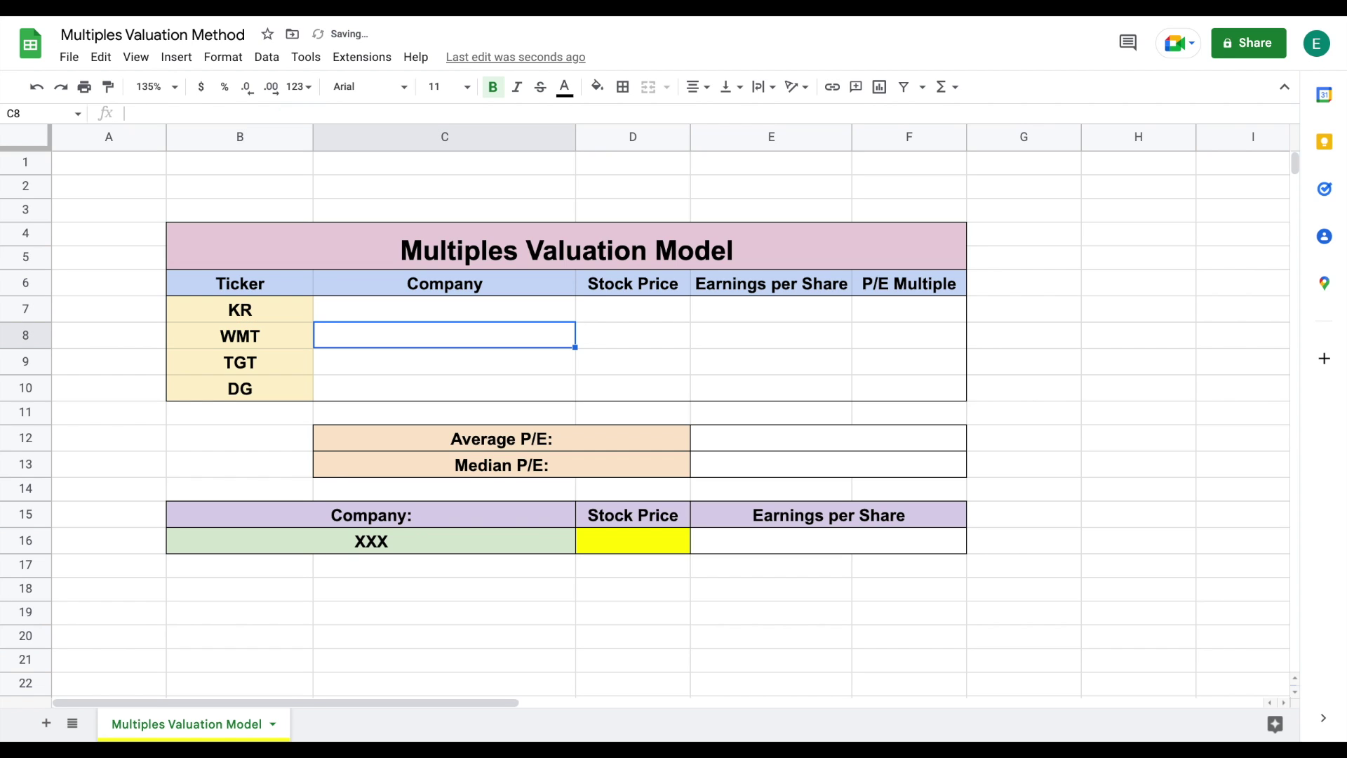
pyautogui.moveTo(524, 307)
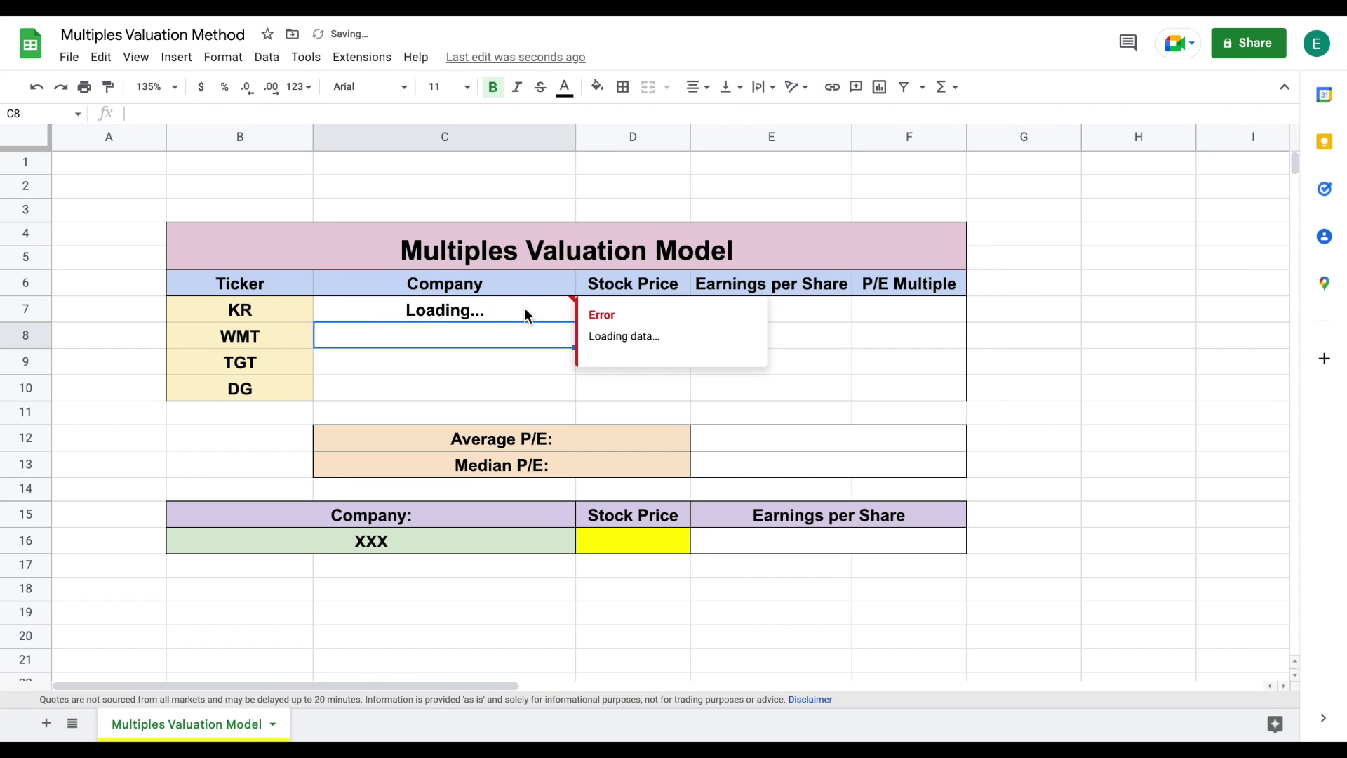
pyautogui.click(514, 307)
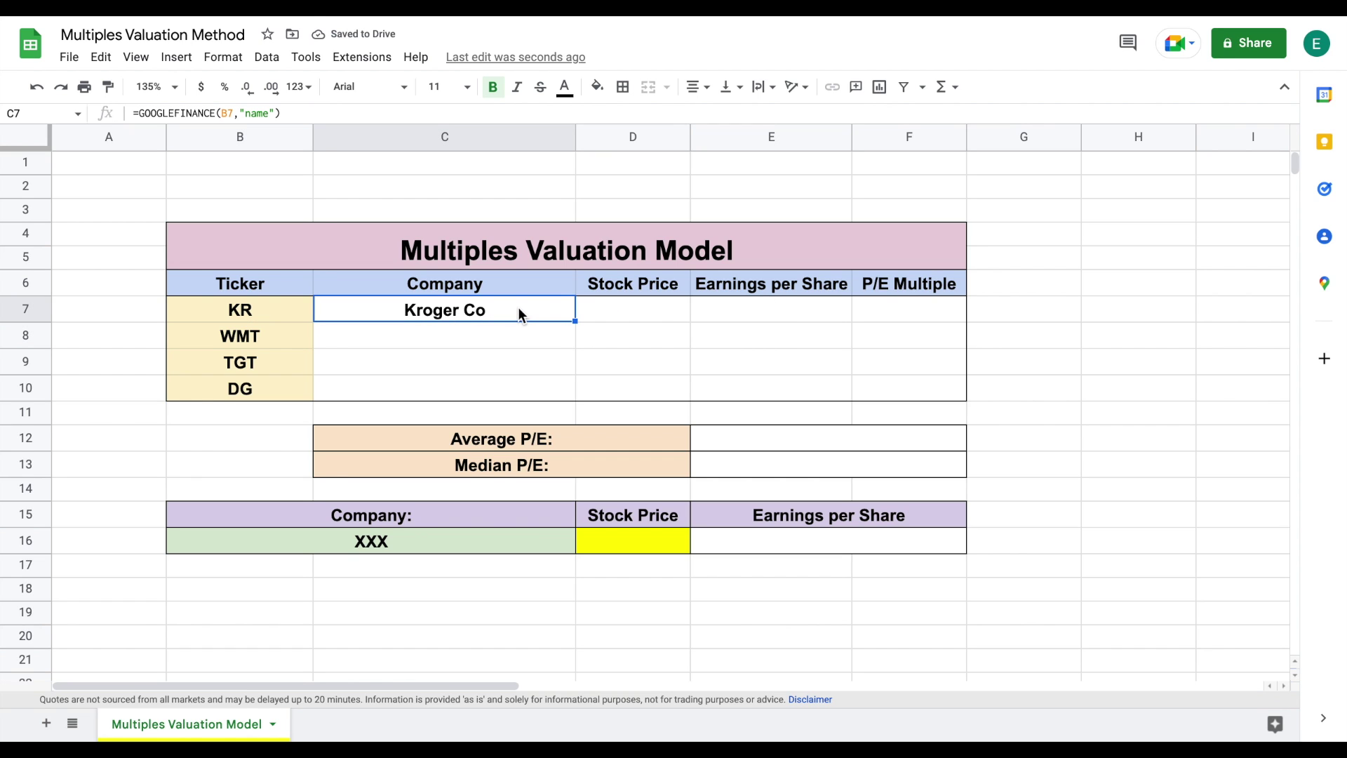
# - Enter =GOOGLEFINANCE(B7,"price") in D7 to pull Kroger's $43.99 stock price
pyautogui.click(663, 311)
pyautogui.write('=')
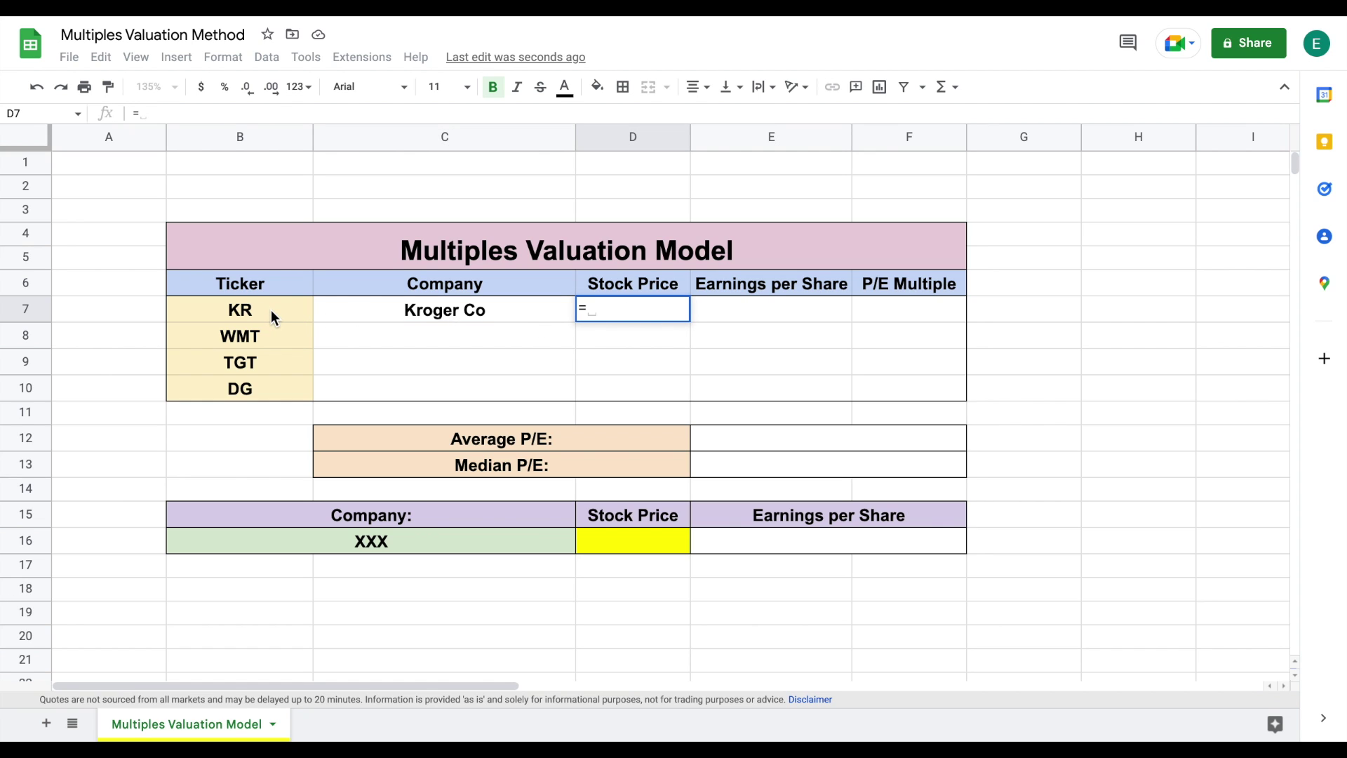
pyautogui.write('goo')
pyautogui.press('Tab')
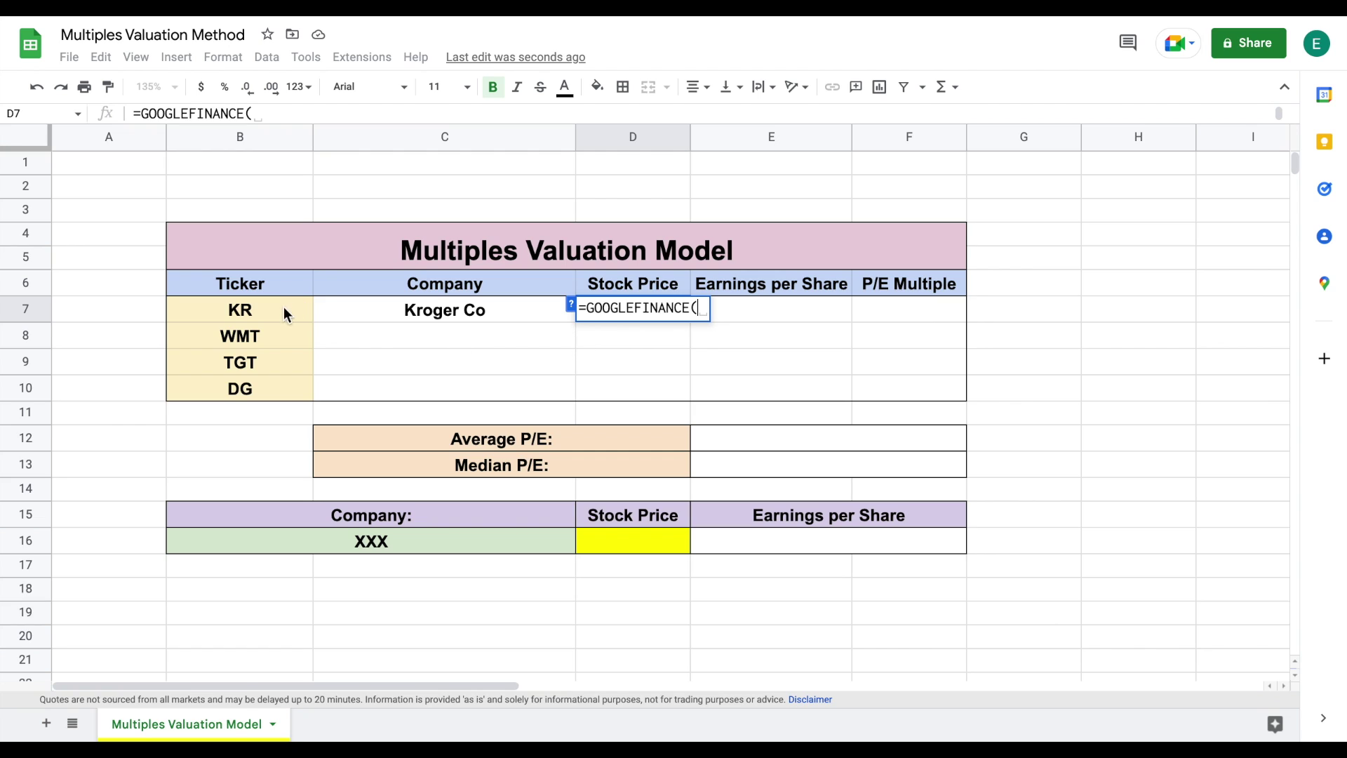
pyautogui.click(280, 316)
pyautogui.write(',')
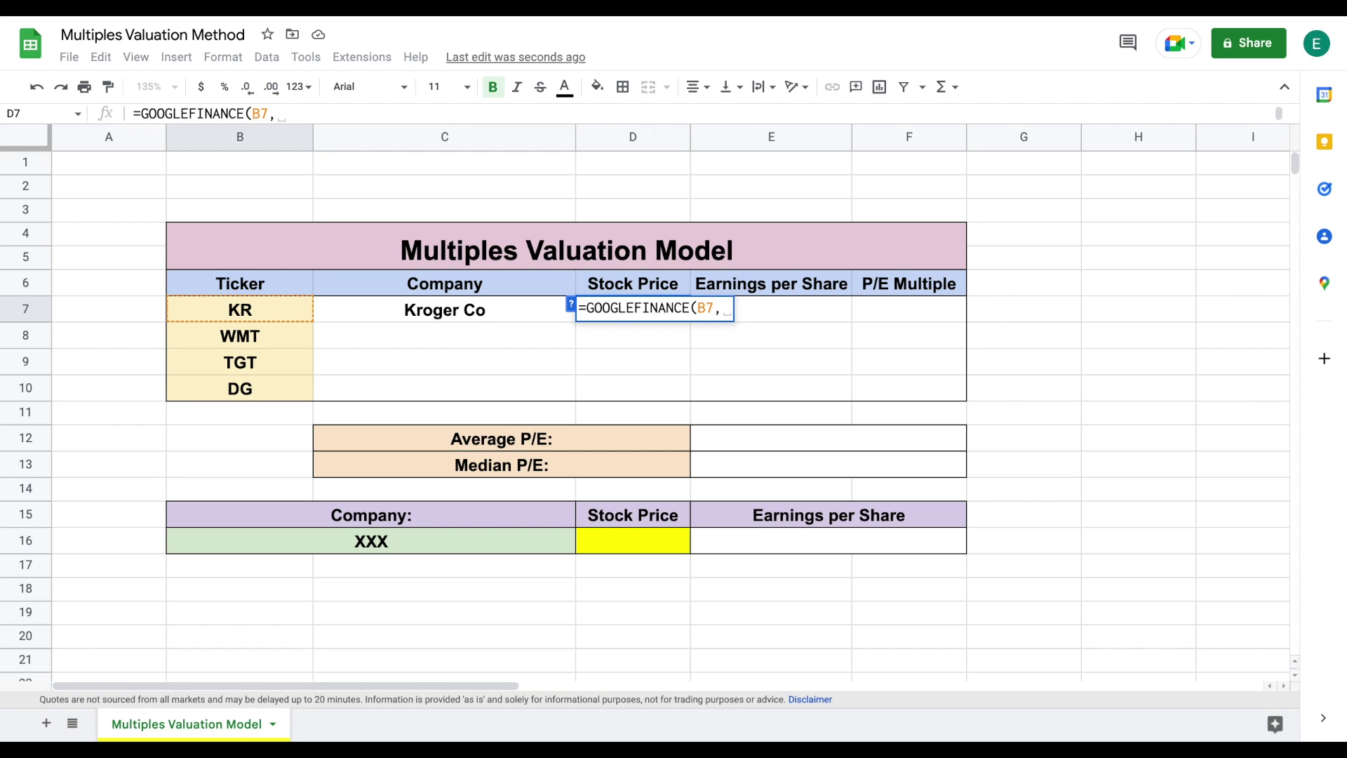
pyautogui.write('"price")')
pyautogui.press('Return')
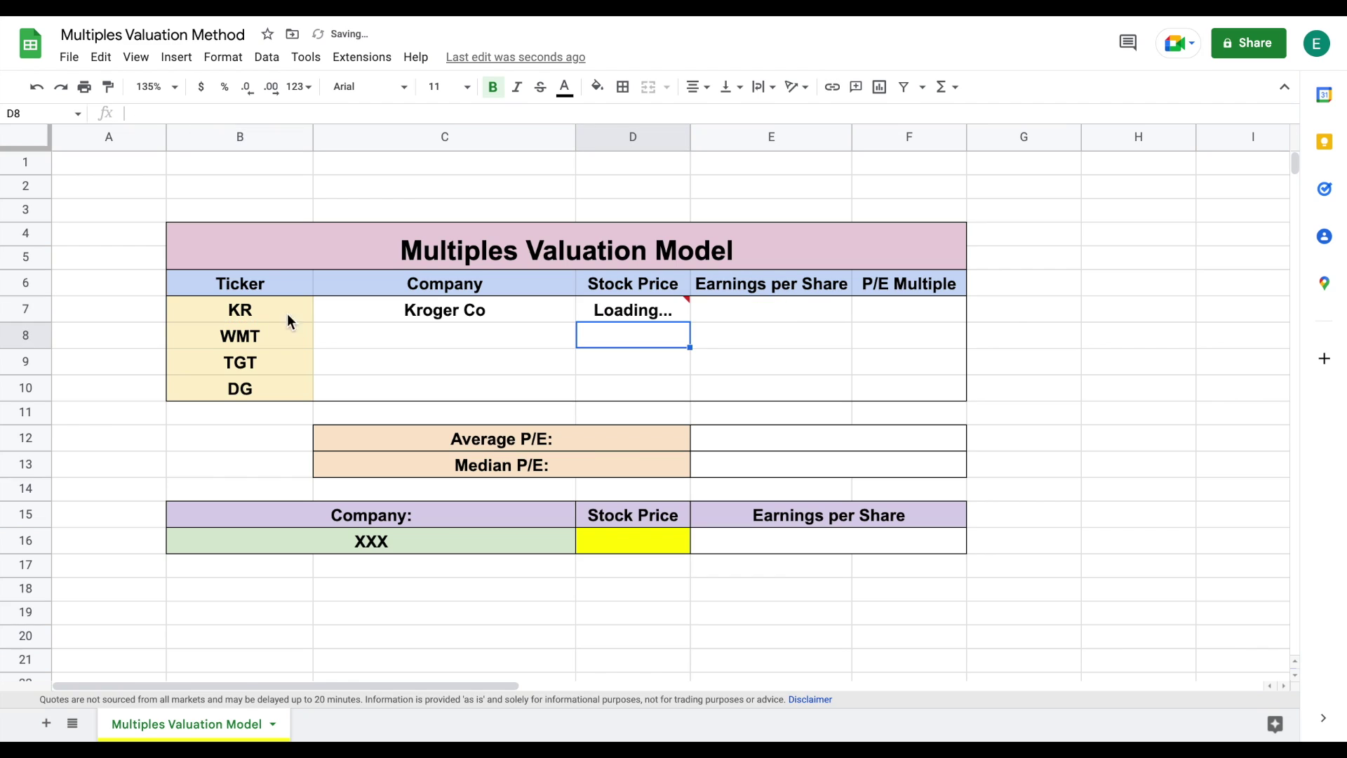
pyautogui.click(527, 308)
pyautogui.click(654, 317)
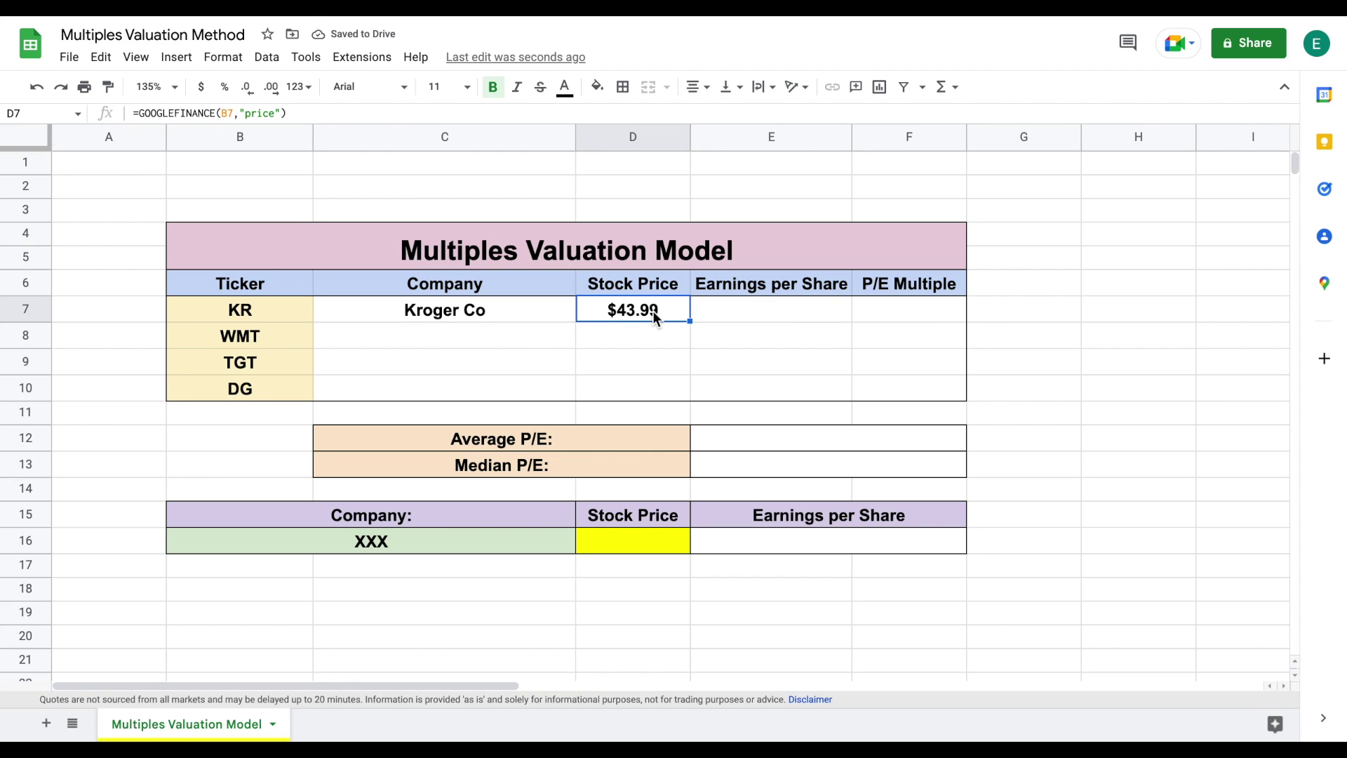
pyautogui.click(801, 310)
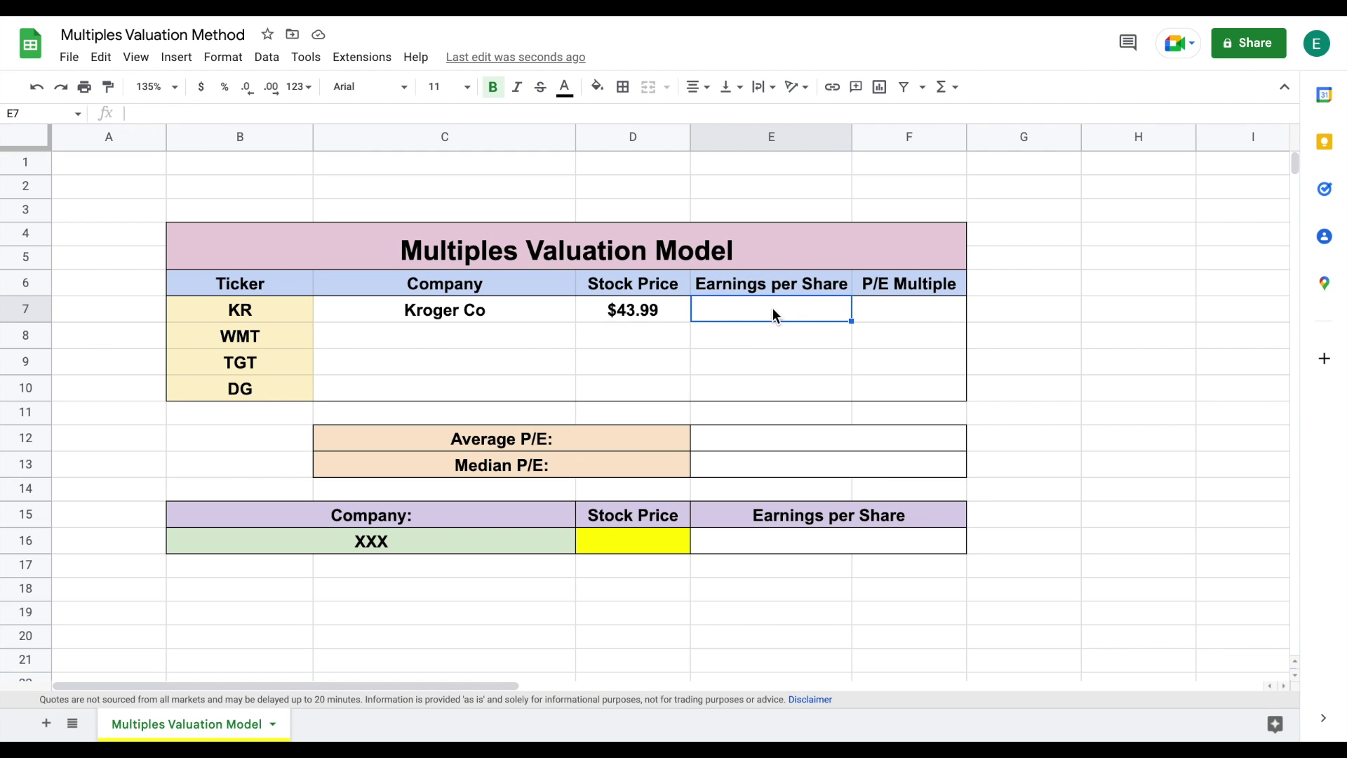
# - Enter =GOOGLEFINANCE(B7,"EPS") in E7 to pull Kroger's EPS of 3.28
pyautogui.write('=go')
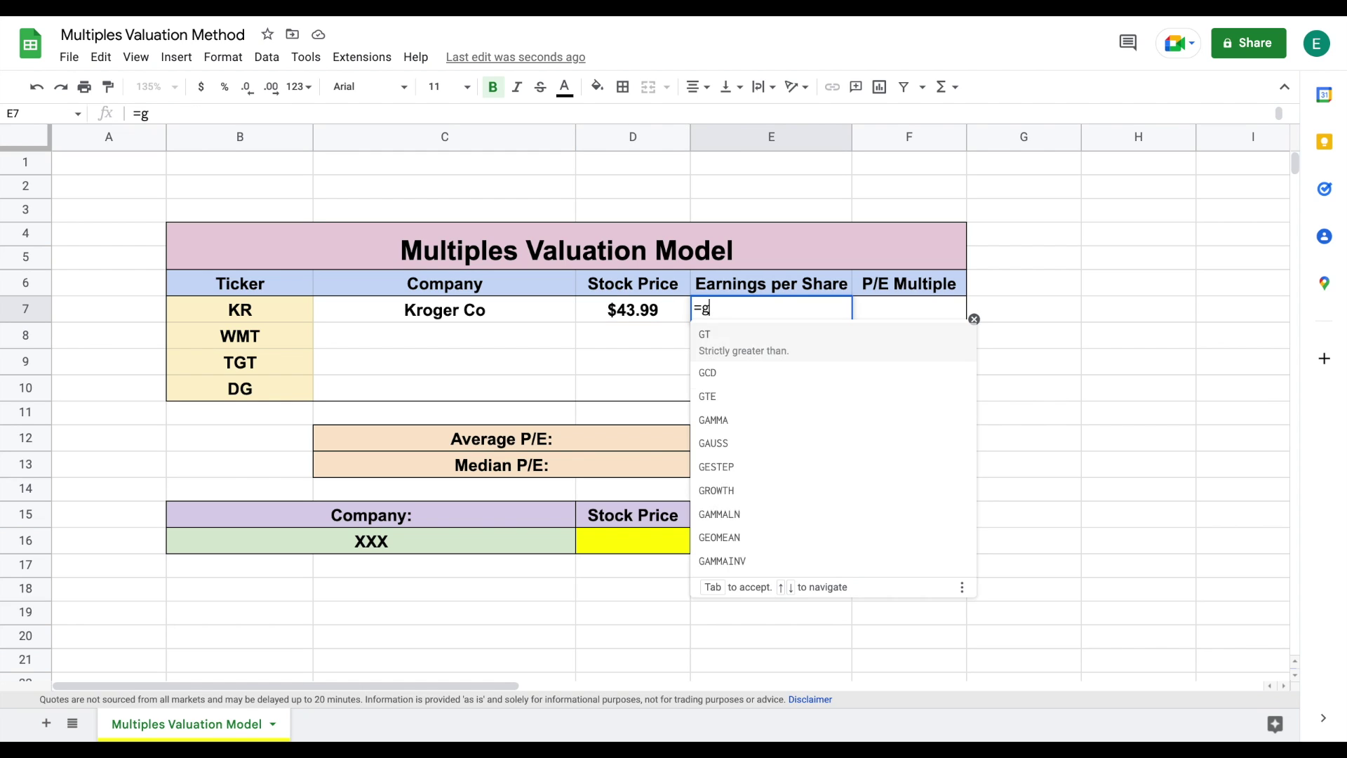
pyautogui.click(839, 342)
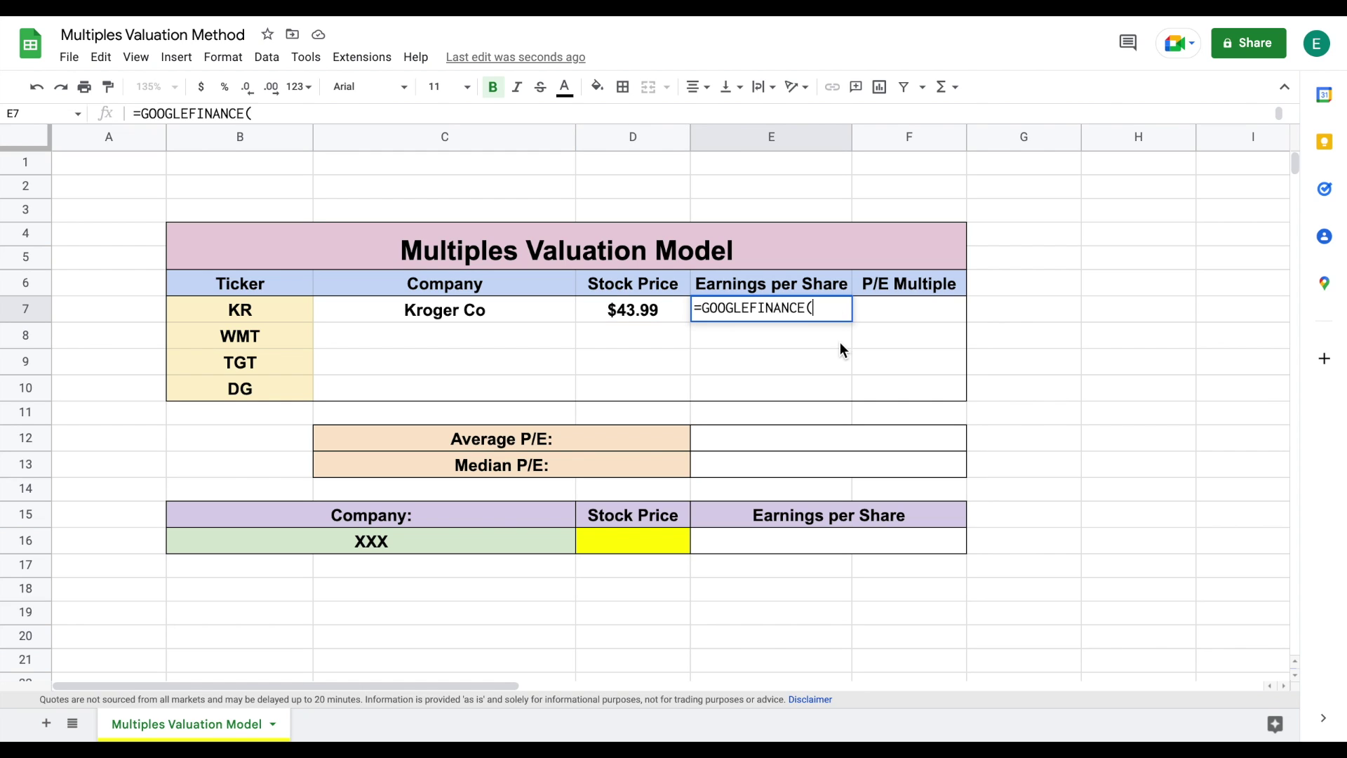
pyautogui.click(240, 316)
pyautogui.write(',')
pyautogui.press('BackSpace')
pyautogui.write('"EPS')
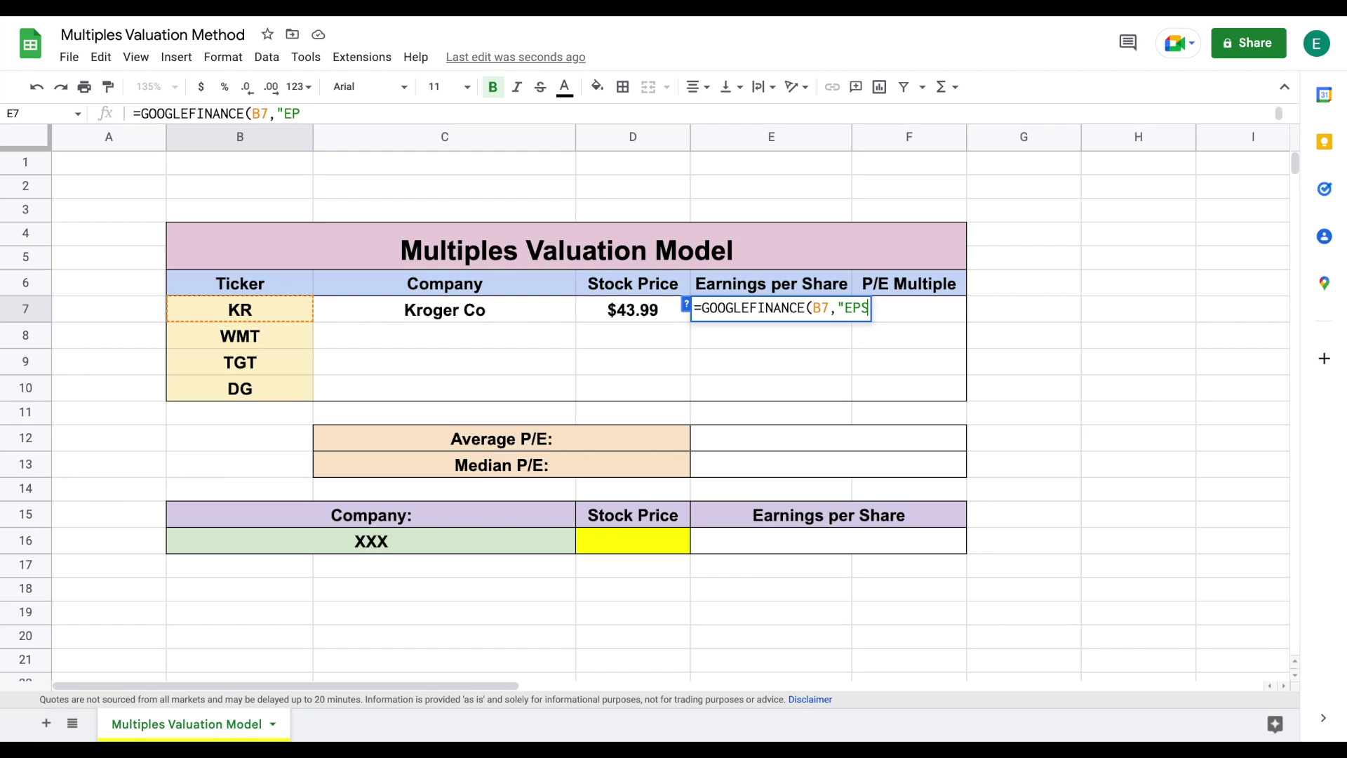
pyautogui.write('")')
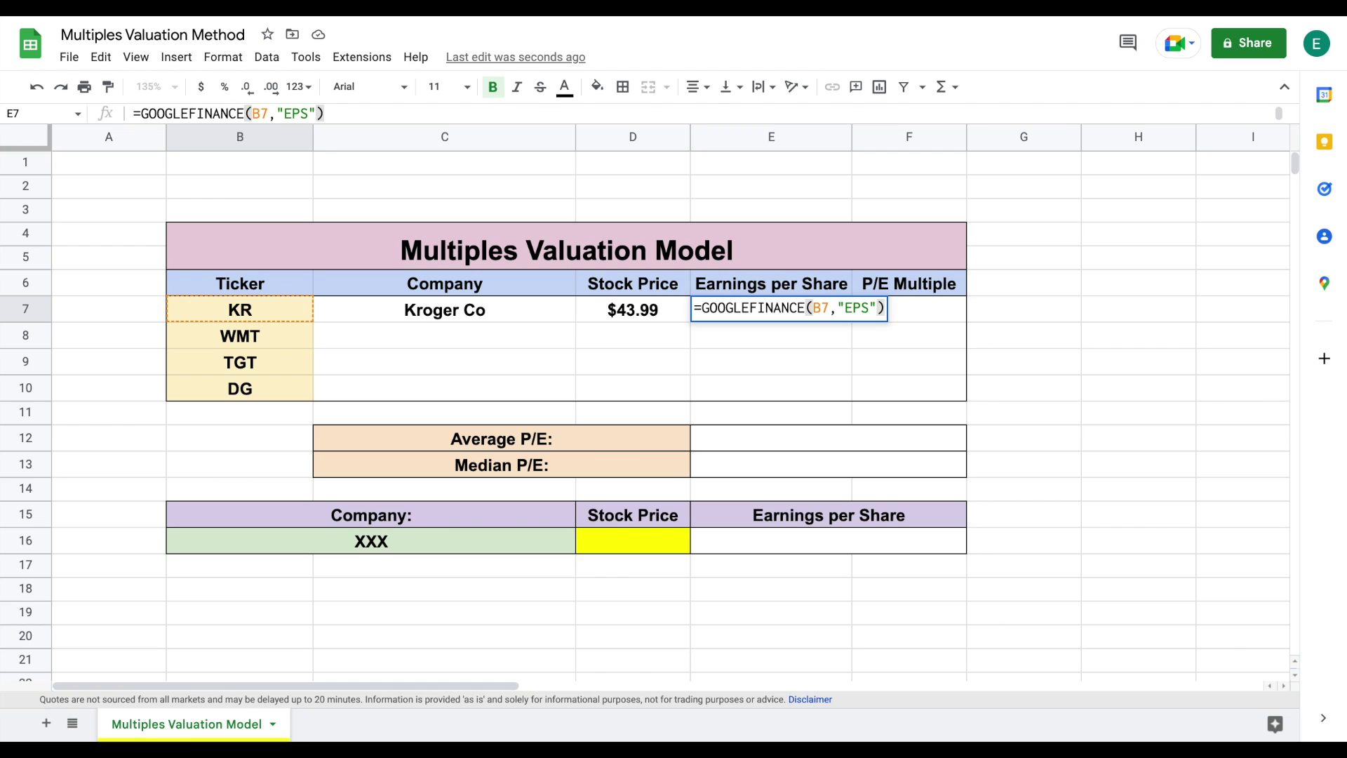
pyautogui.press('Return')
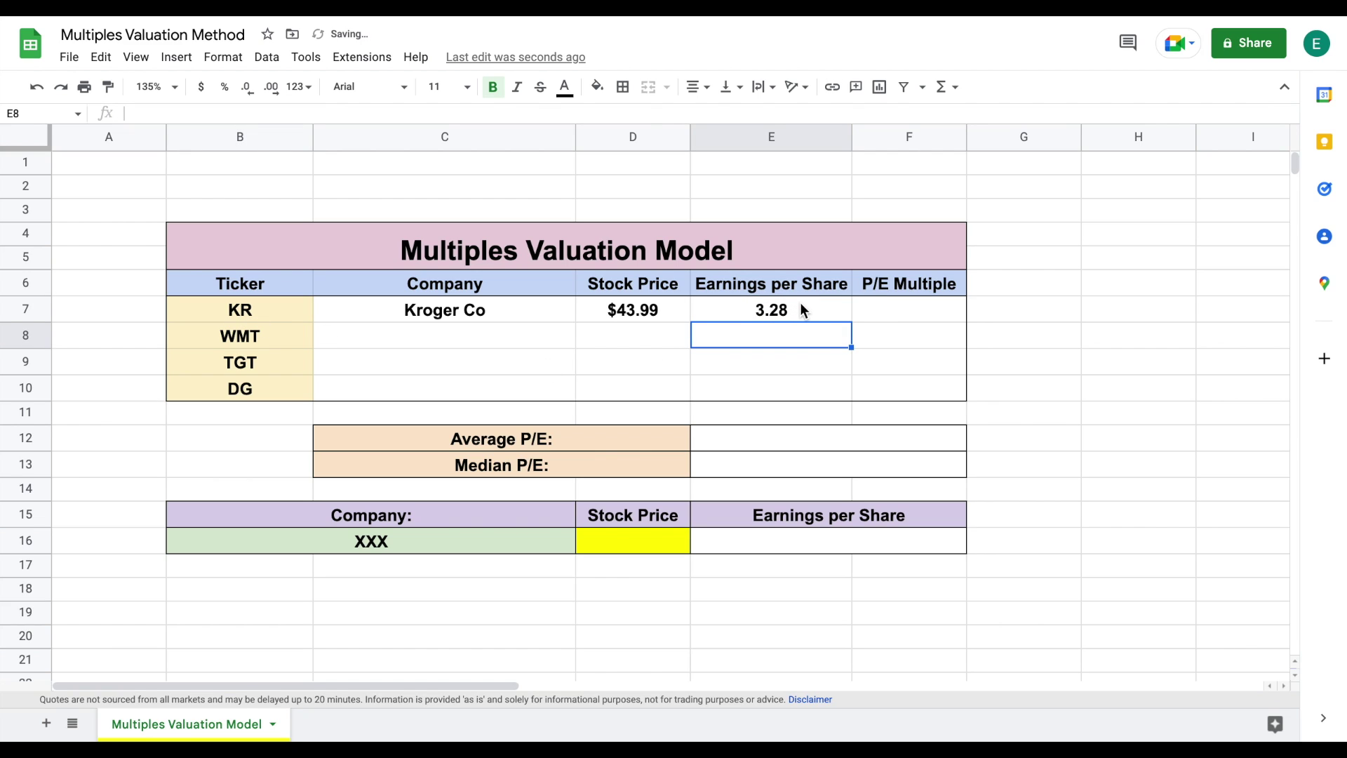
pyautogui.click(803, 310)
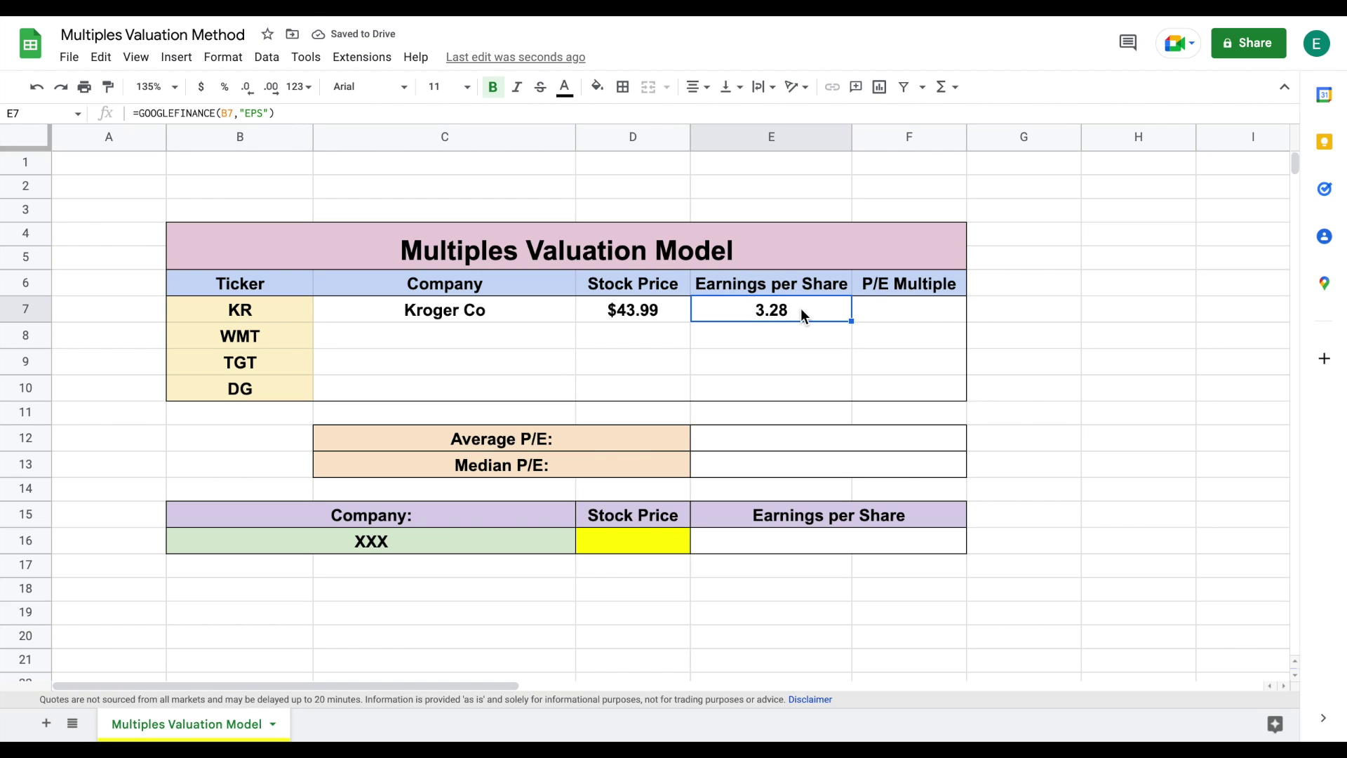
# - Calculate Kroger's P/E multiple as =D7/E7 in F7, giving 13.41
pyautogui.click(910, 311)
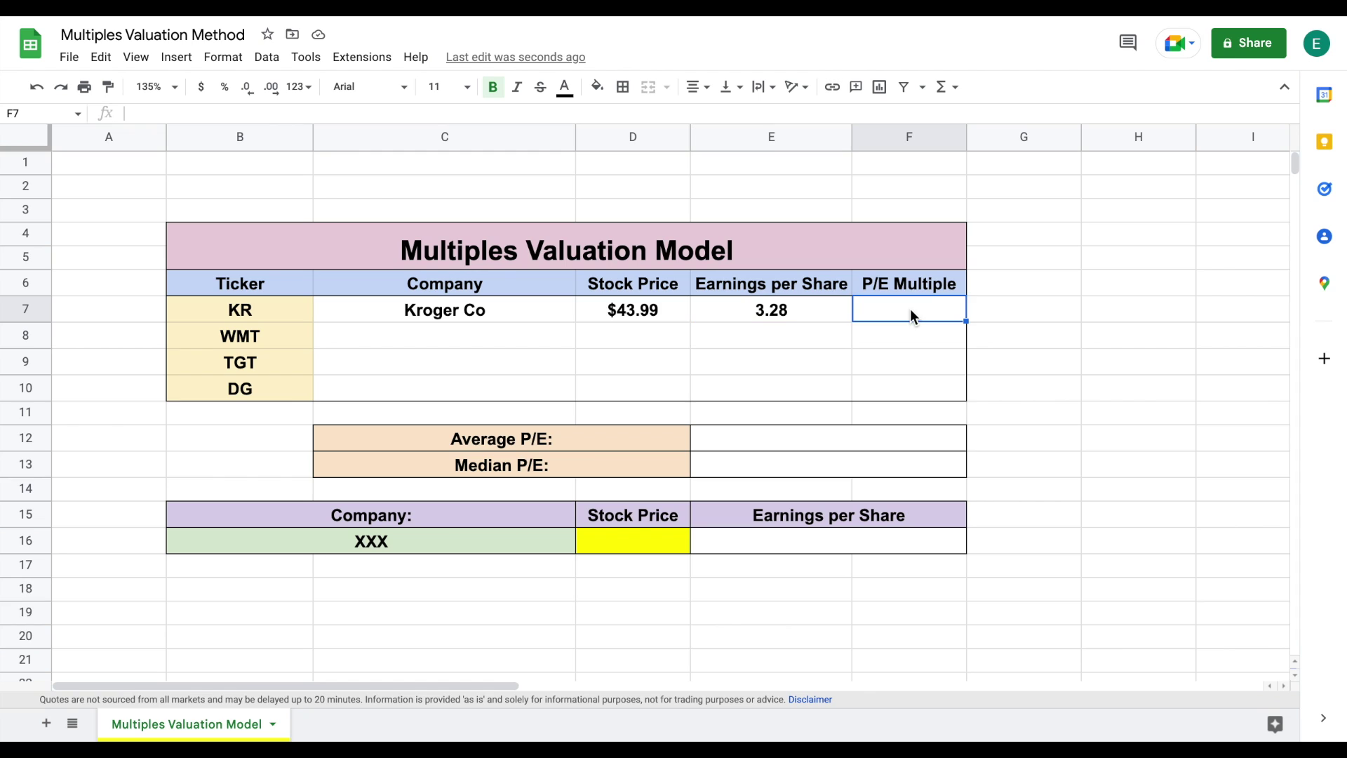
pyautogui.write('=')
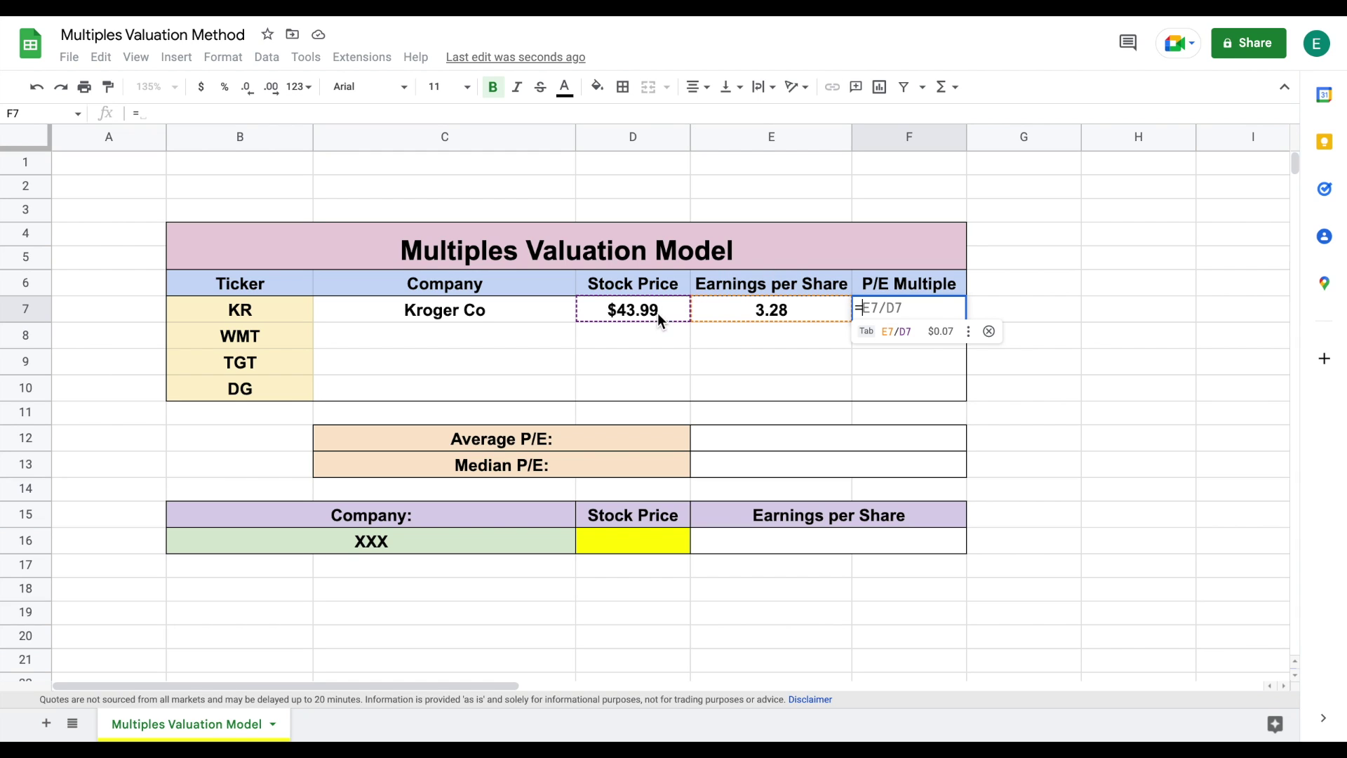
pyautogui.click(660, 307)
pyautogui.write('/')
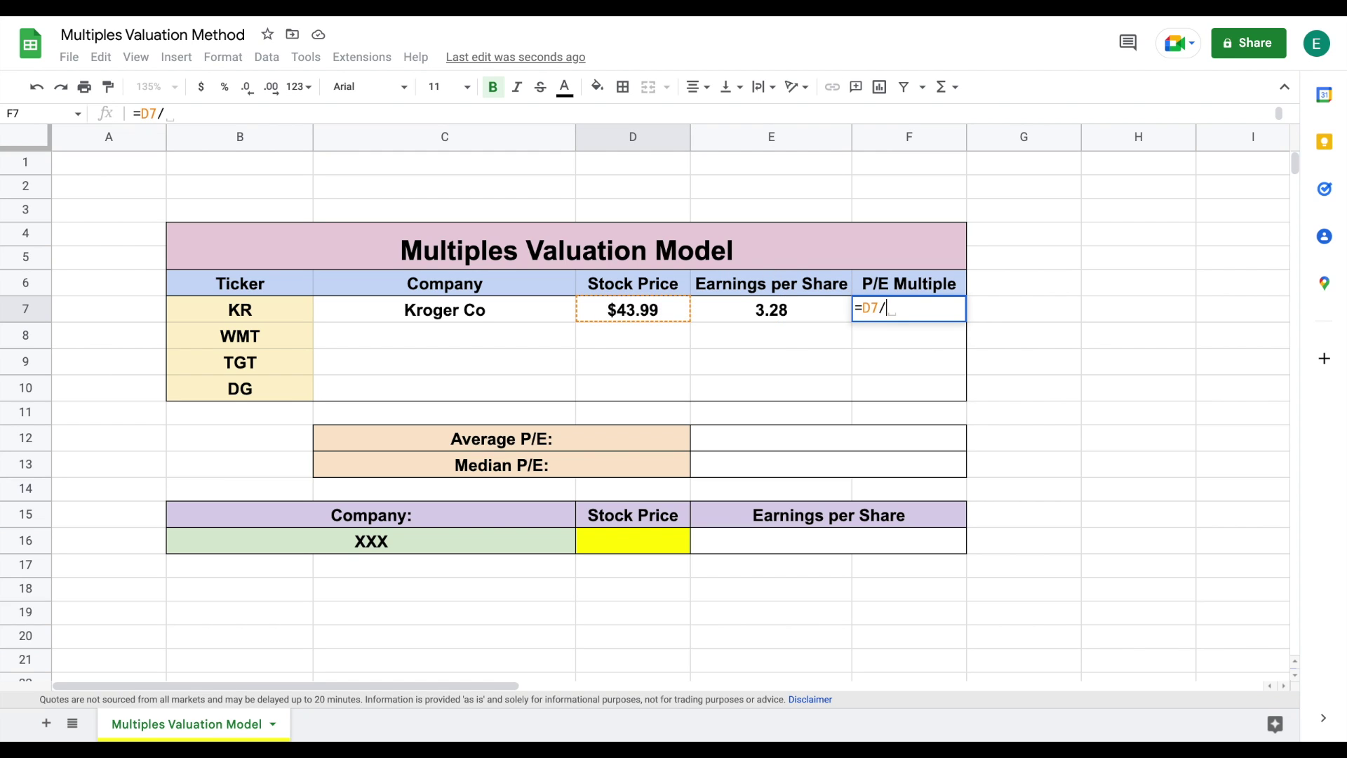
pyautogui.click(805, 313)
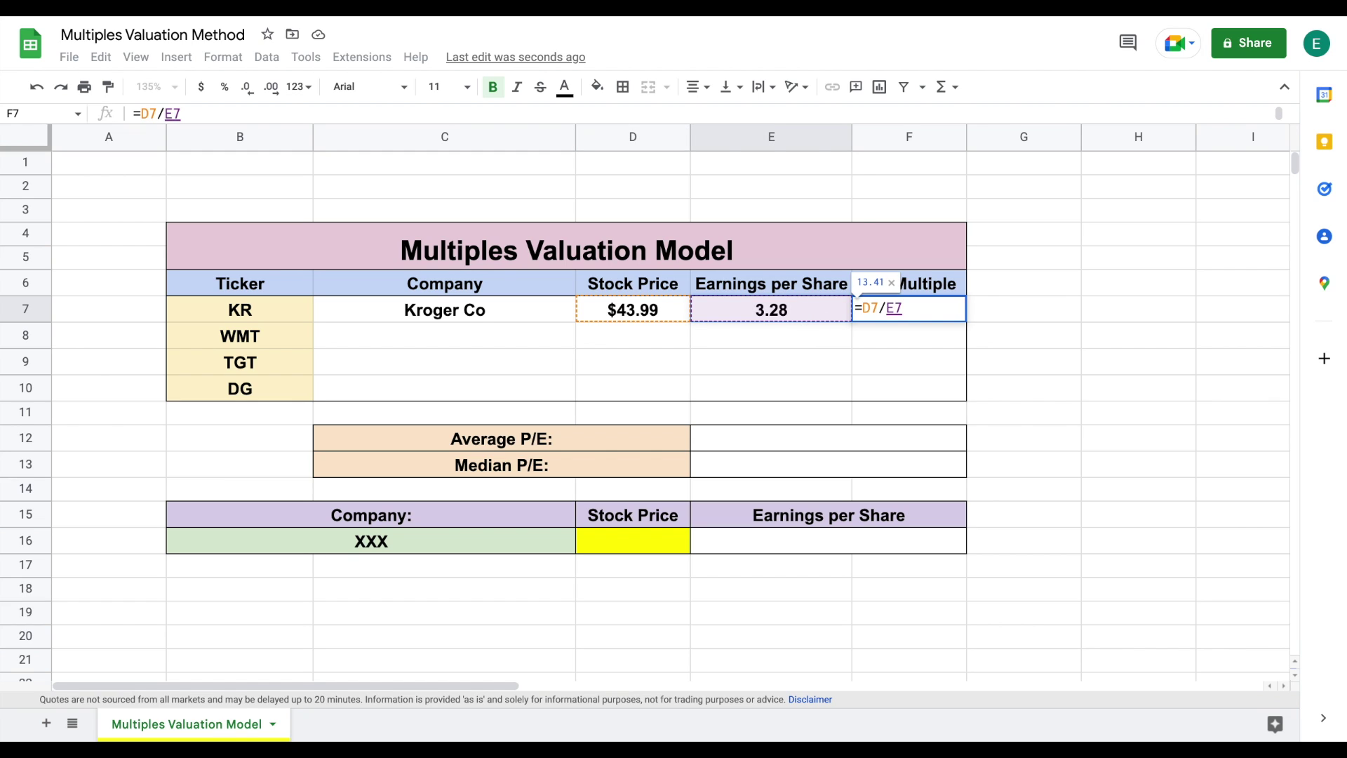
pyautogui.press('Return')
# - Review Kroger's company, price, EPS and P/E values and formulas
pyautogui.click(938, 307)
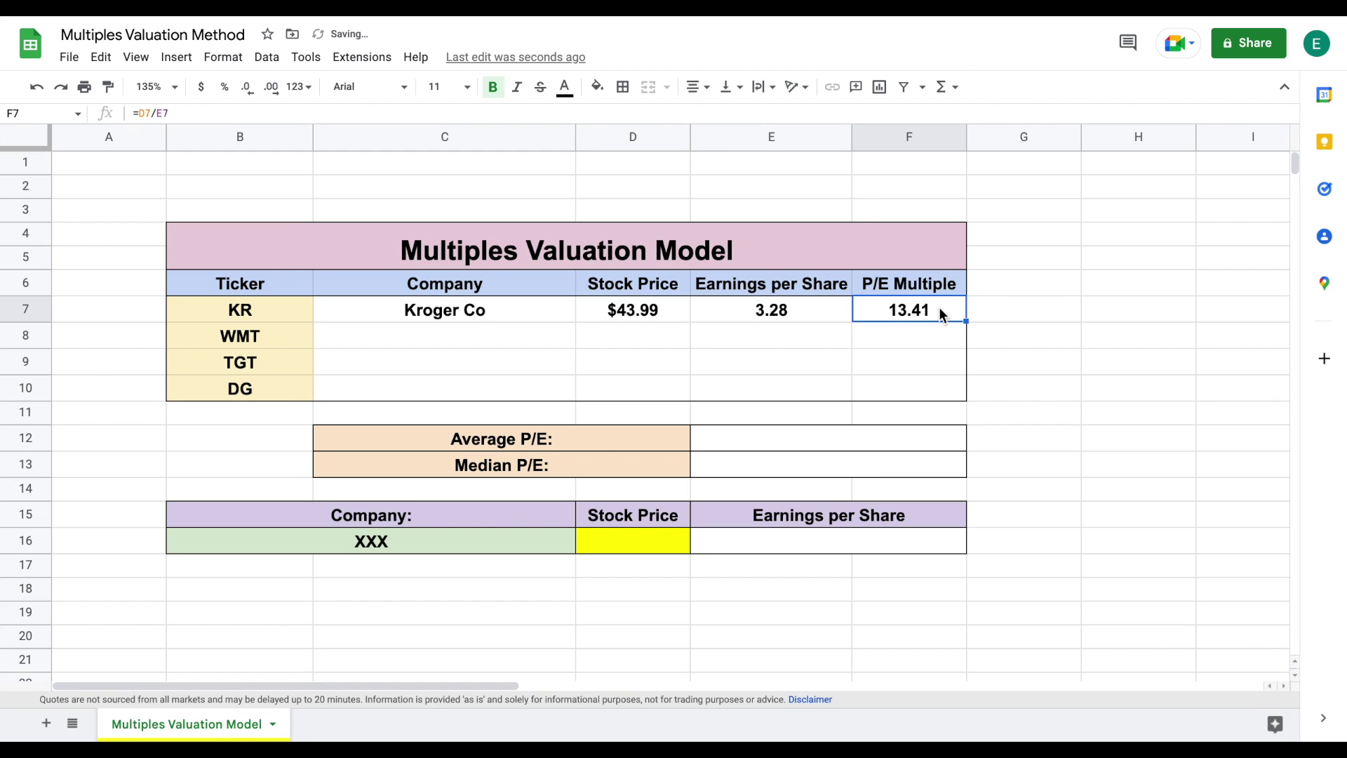
pyautogui.moveTo(451, 308); pyautogui.dragTo(757, 319)
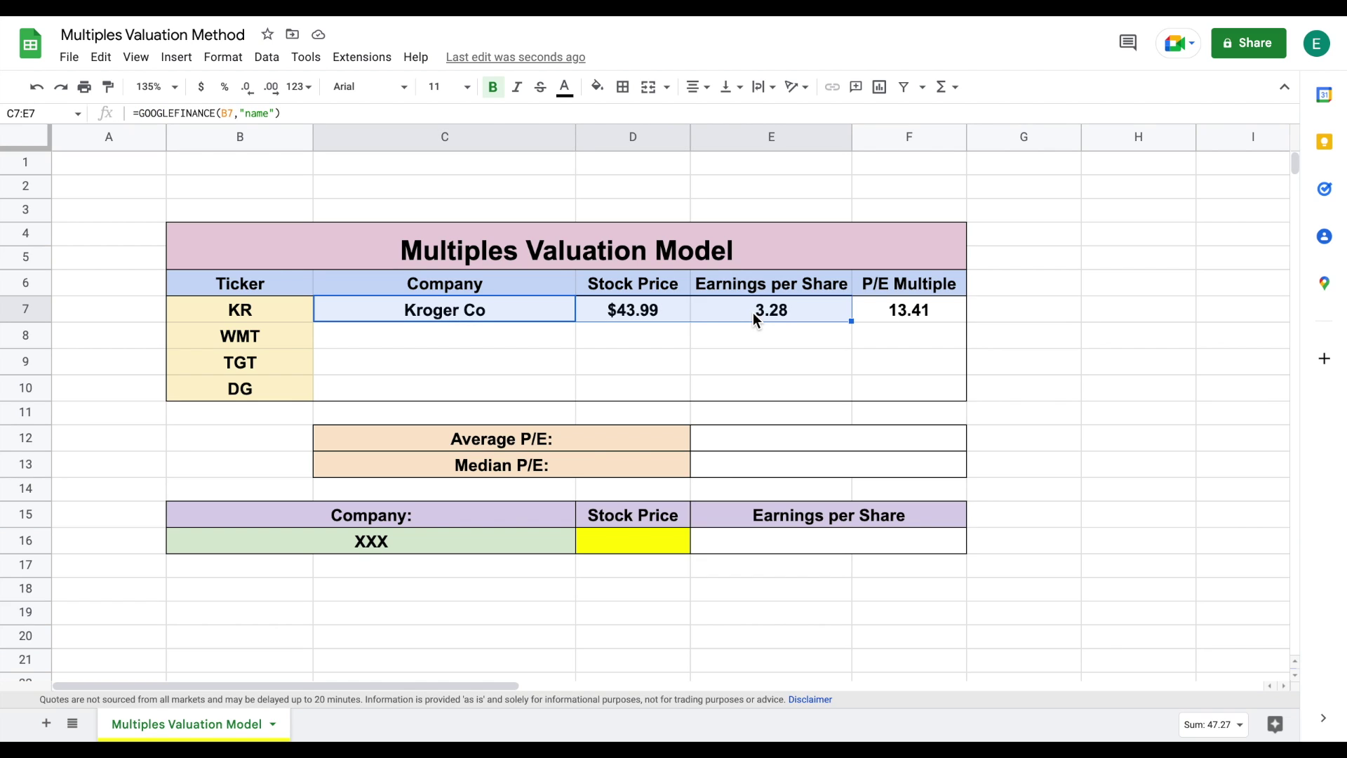
pyautogui.click(931, 314)
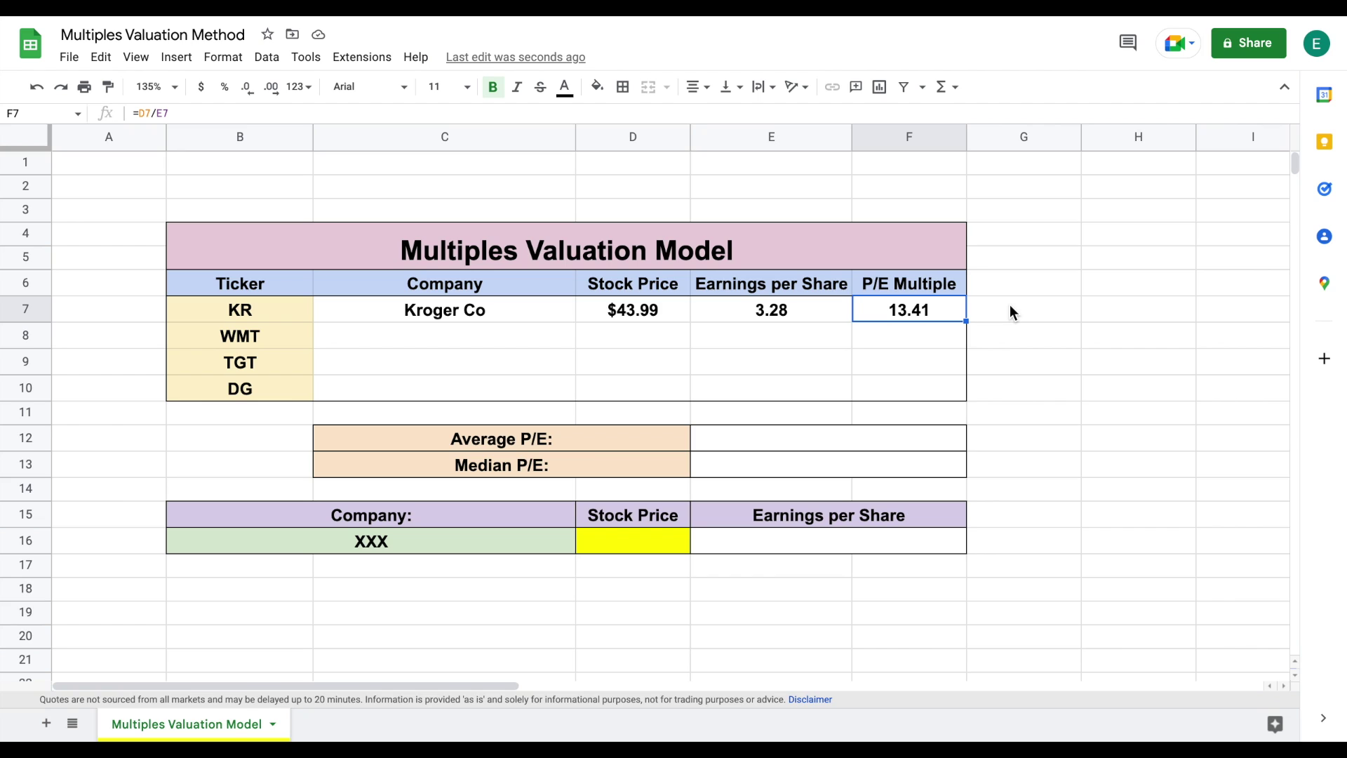
pyautogui.click(660, 313)
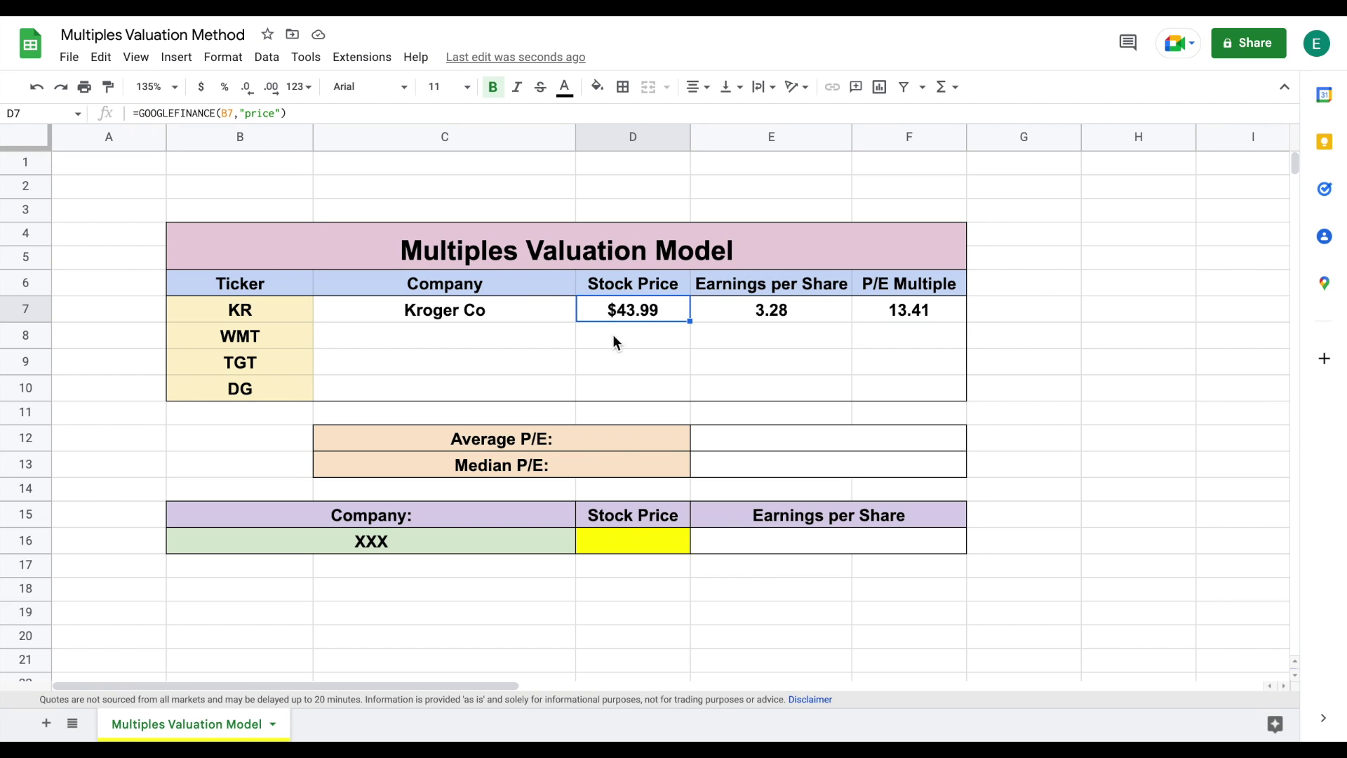
pyautogui.click(803, 309)
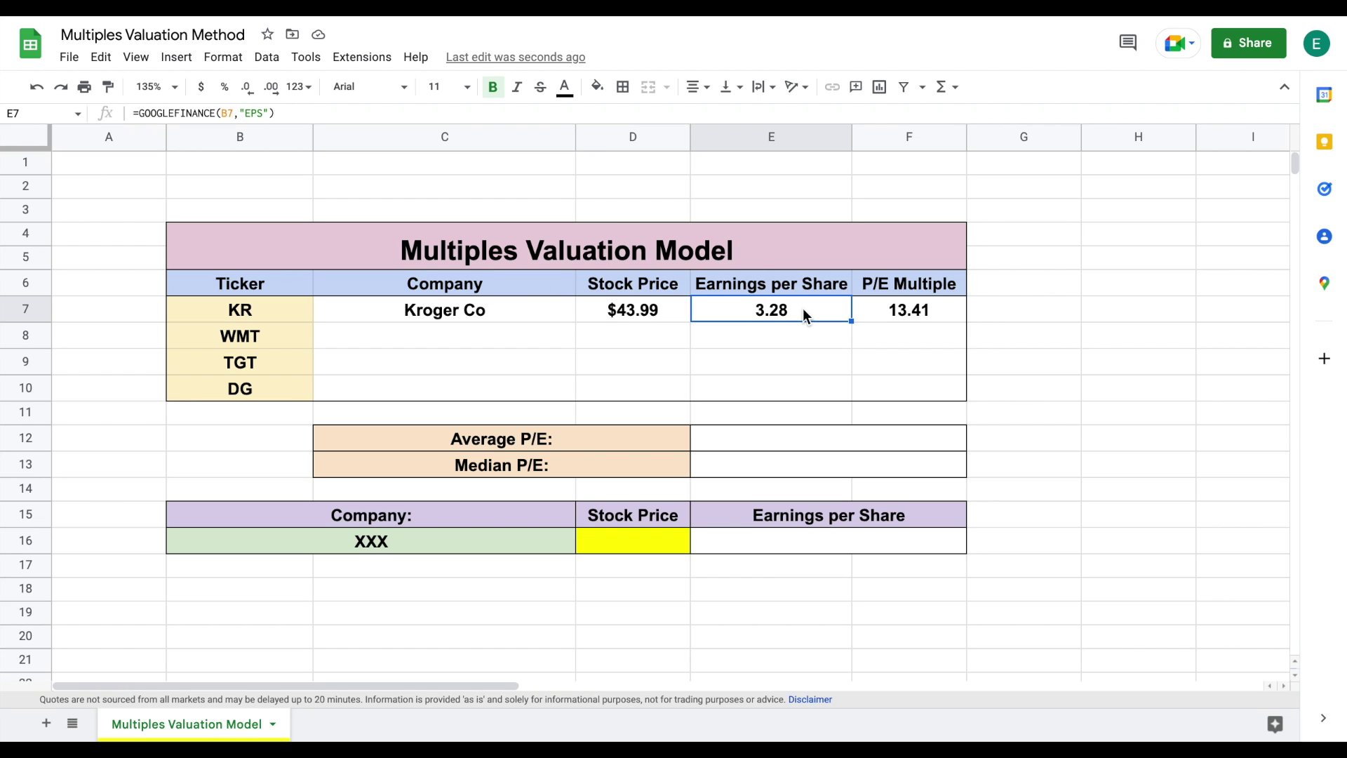
pyautogui.click(934, 310)
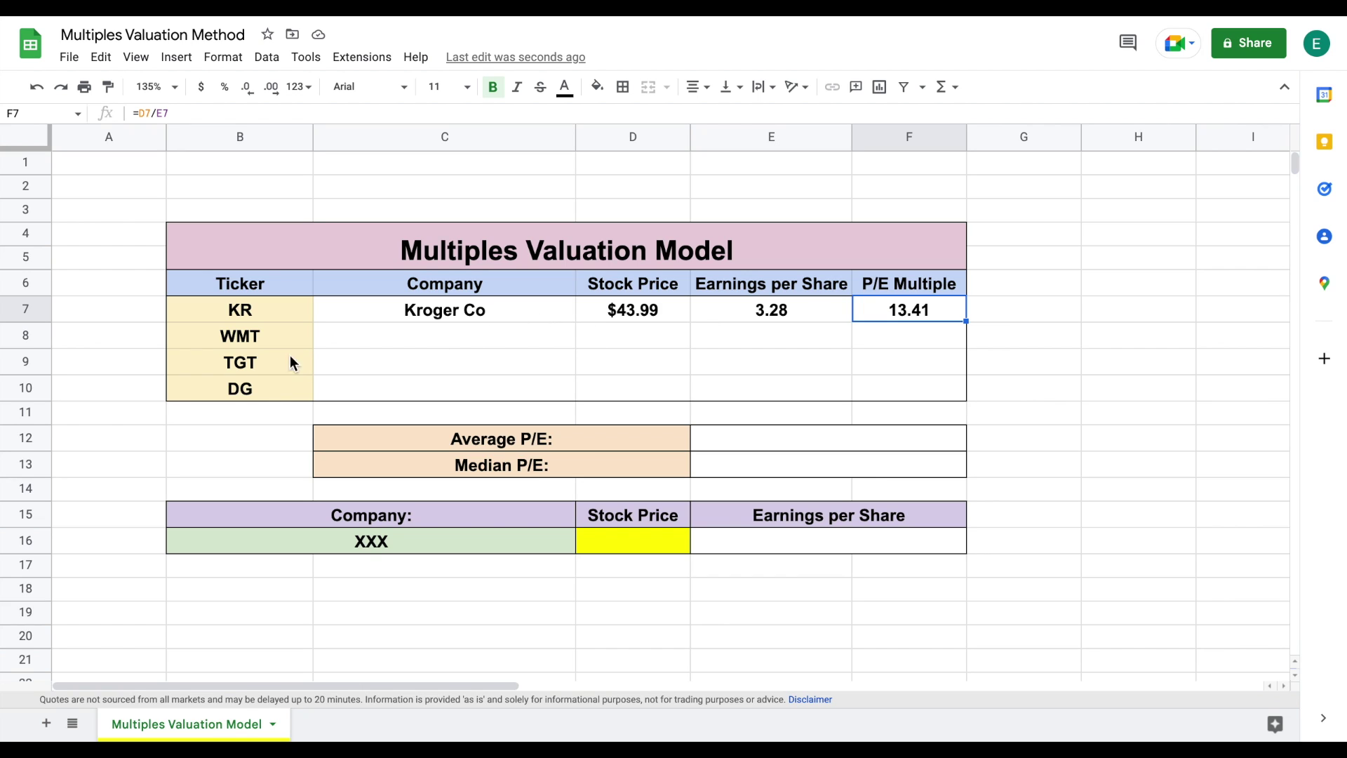
# - Fill Kroger's C7:F7 formulas down through row 10 for WMT, TGT and DG
pyautogui.moveTo(493, 310); pyautogui.dragTo(870, 314)
pyautogui.moveTo(965, 321); pyautogui.dragTo(948, 402)
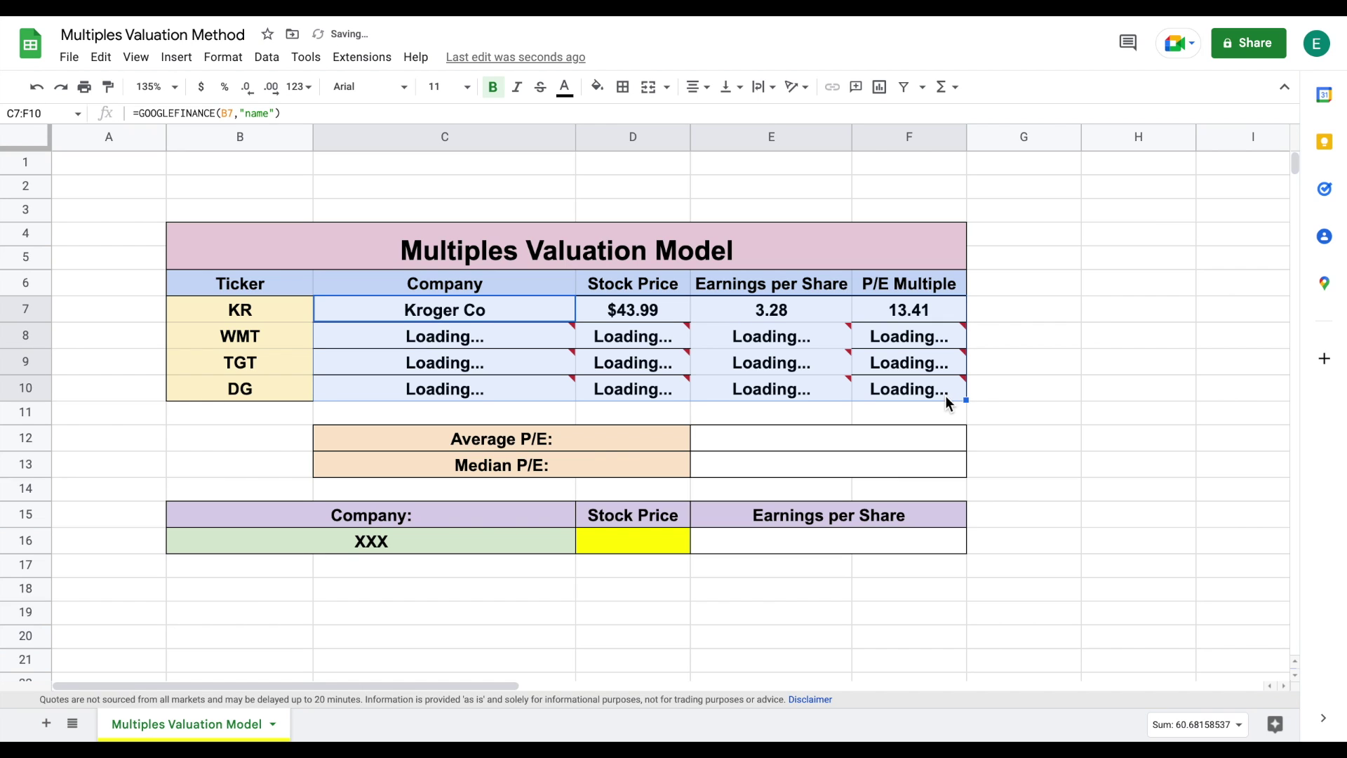
pyautogui.click(1040, 352)
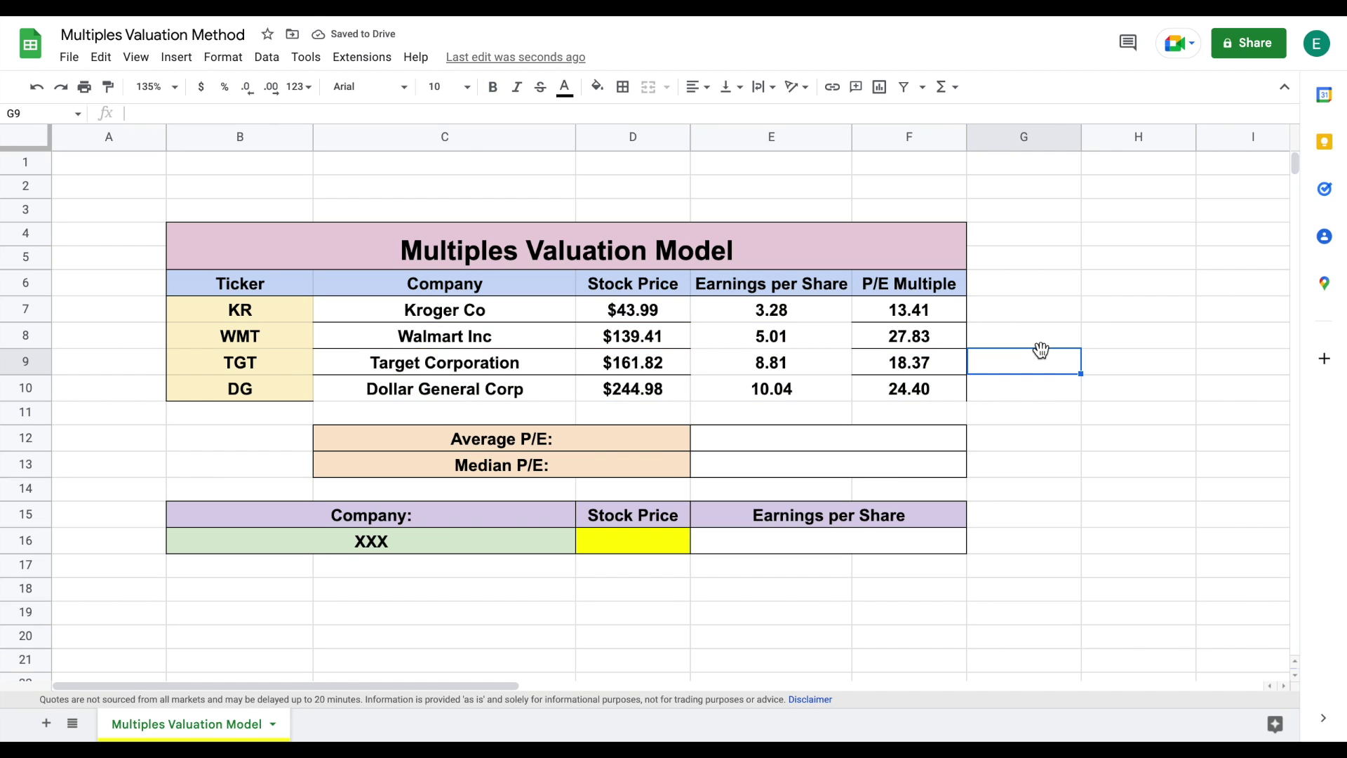
# - Check the copied P/E formulas in F7:F10, showing 27.83, 18.37 and 24.40
pyautogui.click(942, 304)
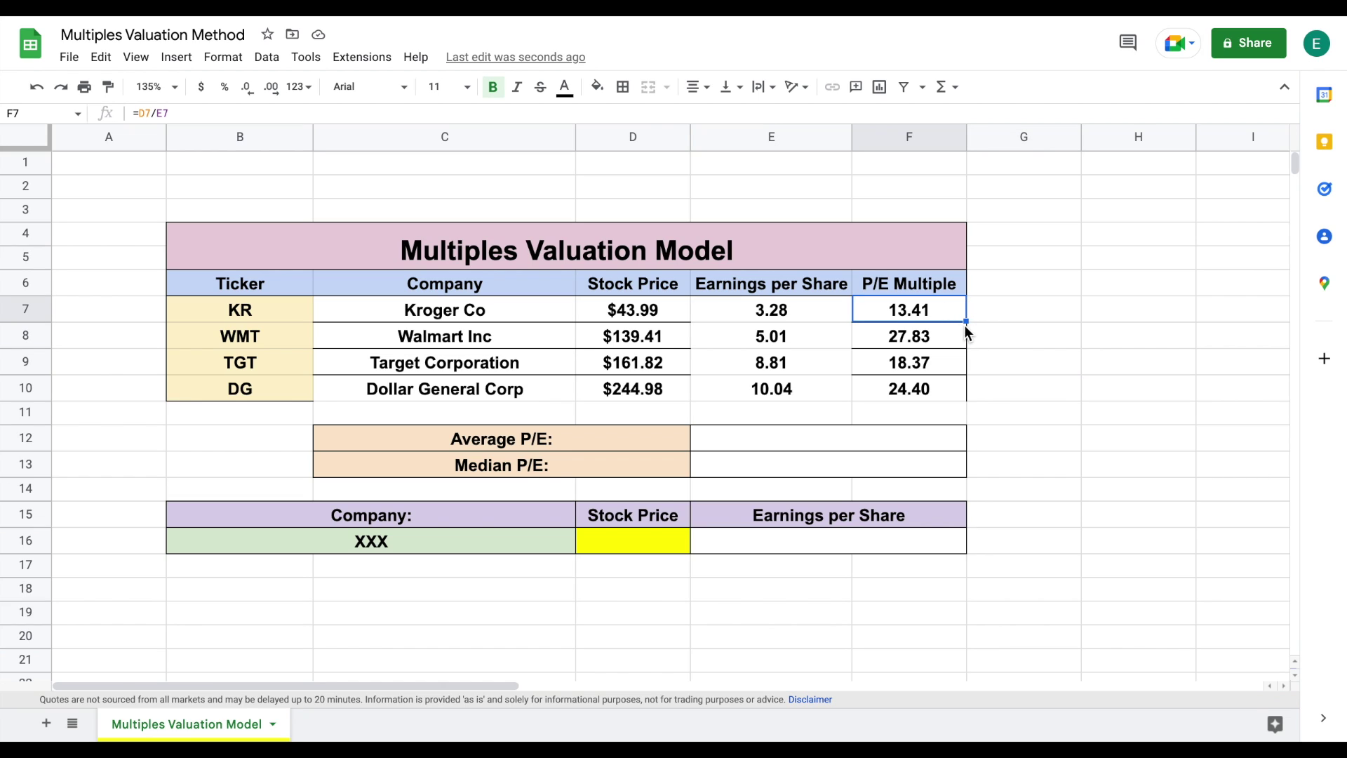
pyautogui.click(942, 333)
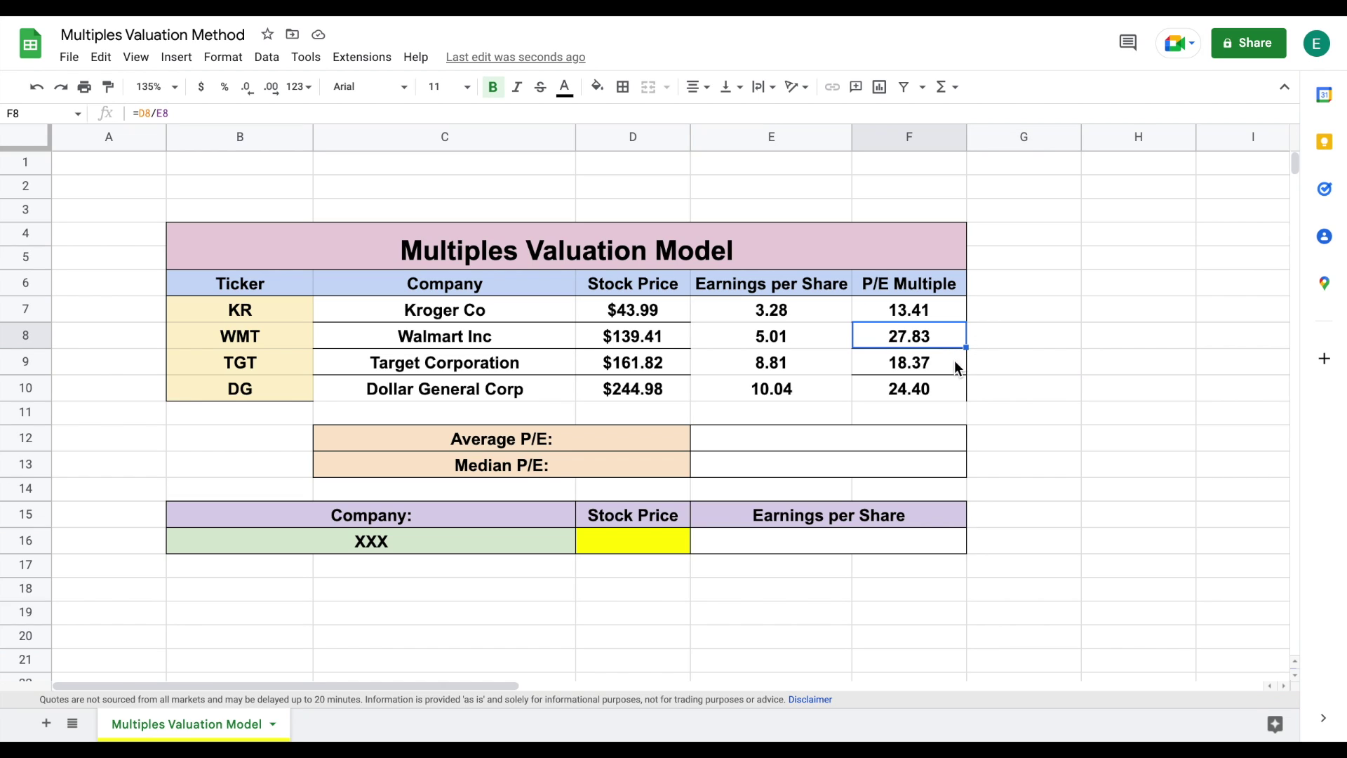
pyautogui.click(948, 364)
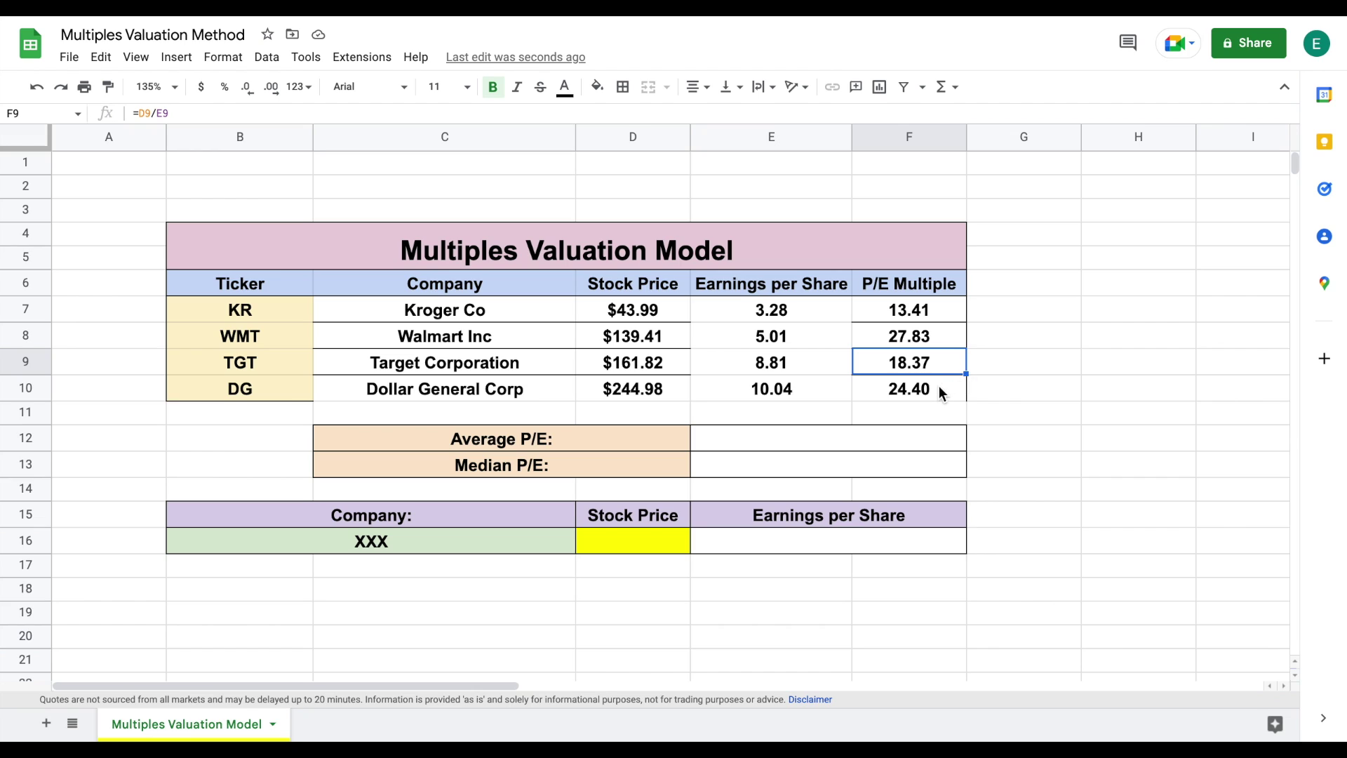
pyautogui.click(936, 384)
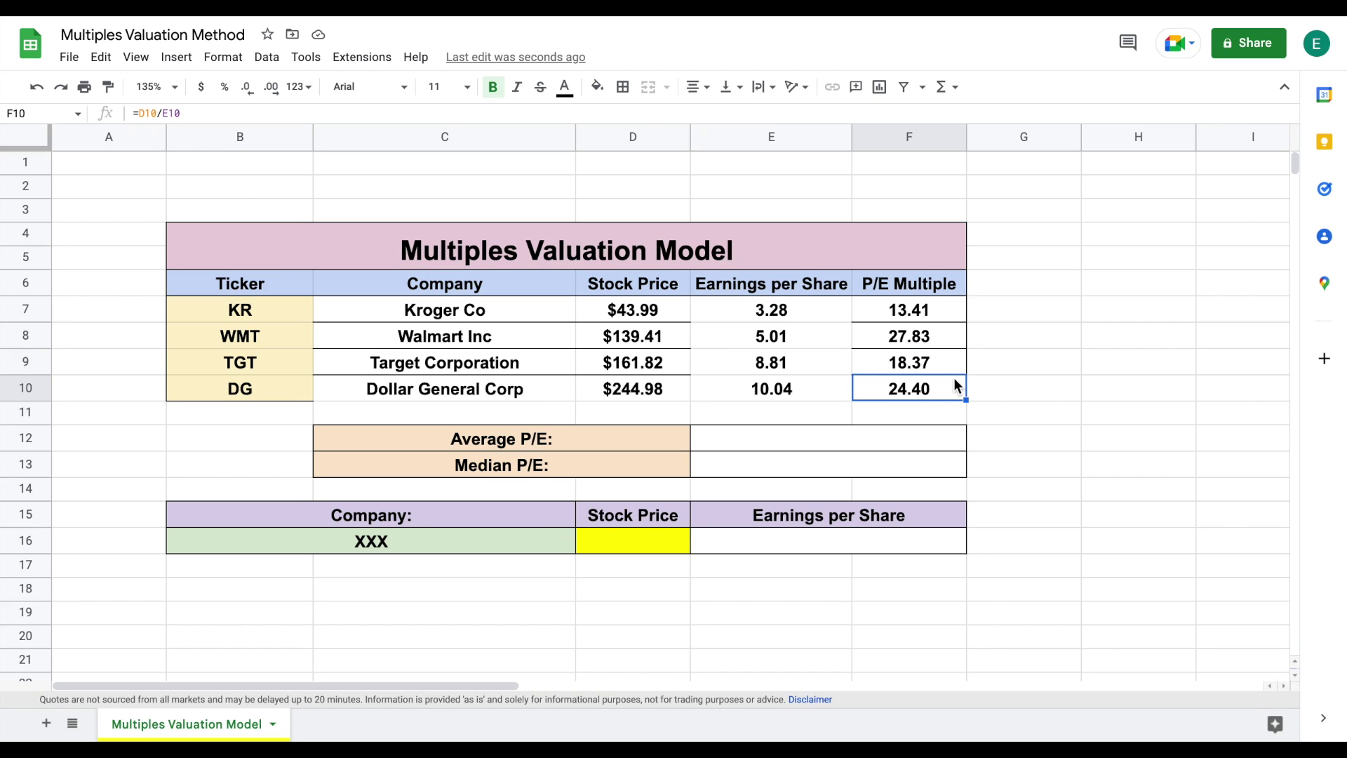
pyautogui.moveTo(932, 310); pyautogui.dragTo(927, 387)
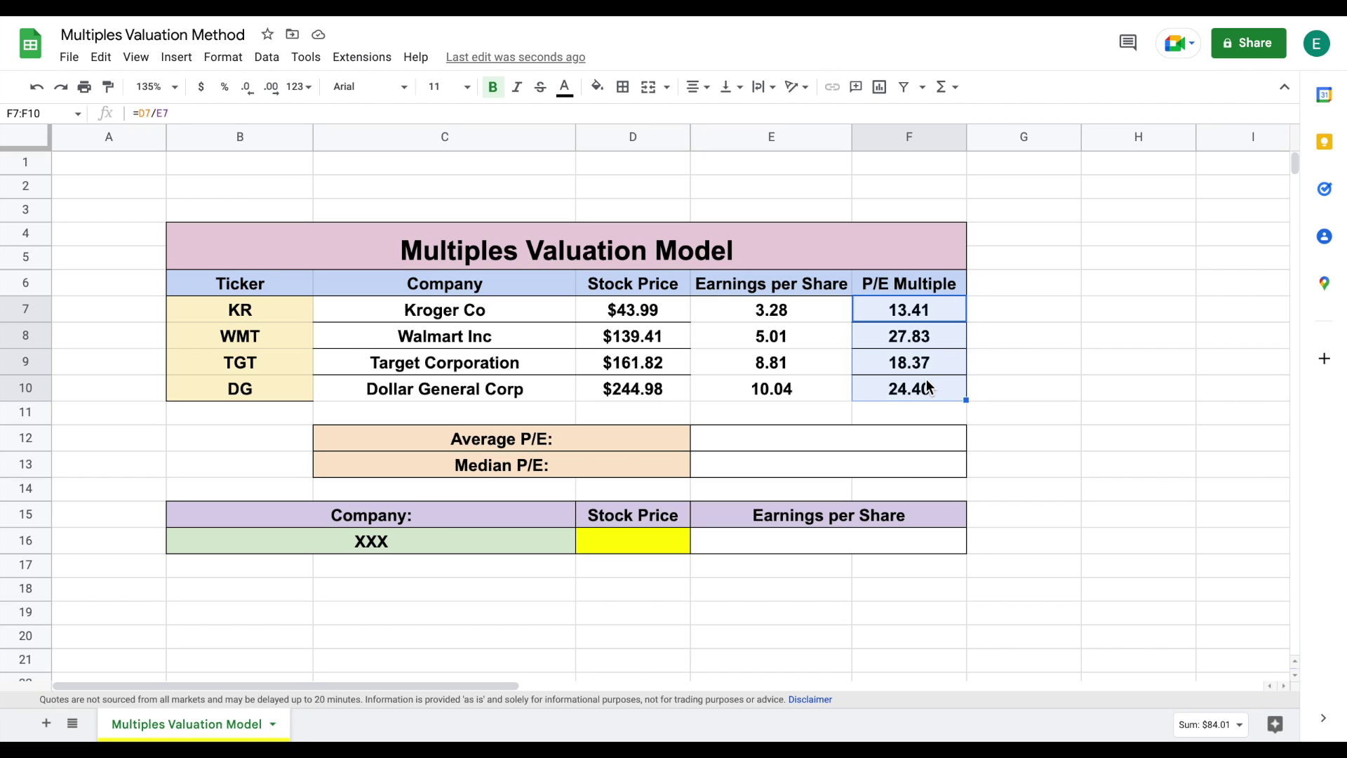
# - Enter =average(F7:F10) in the Average P/E cell, giving 21.00152
pyautogui.click(866, 433)
pyautogui.write('=')
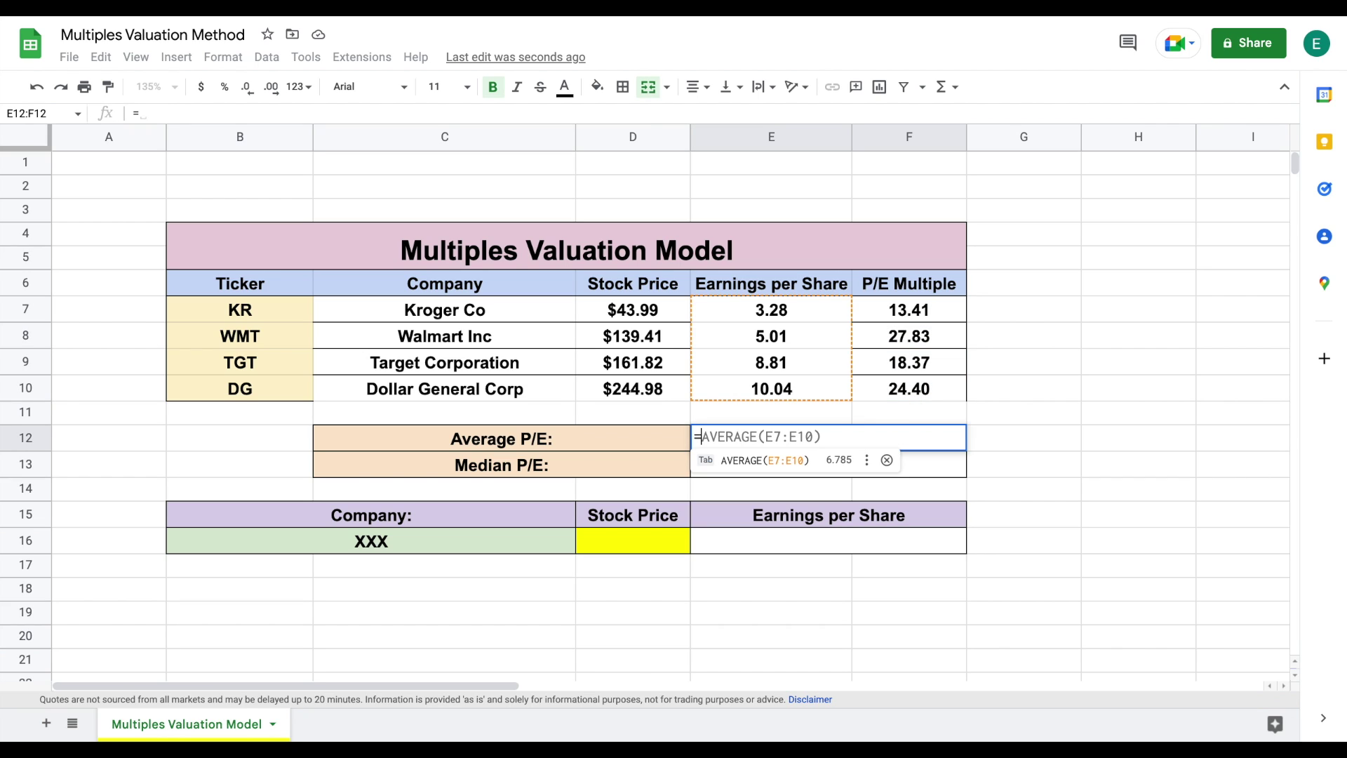
pyautogui.write('average(')
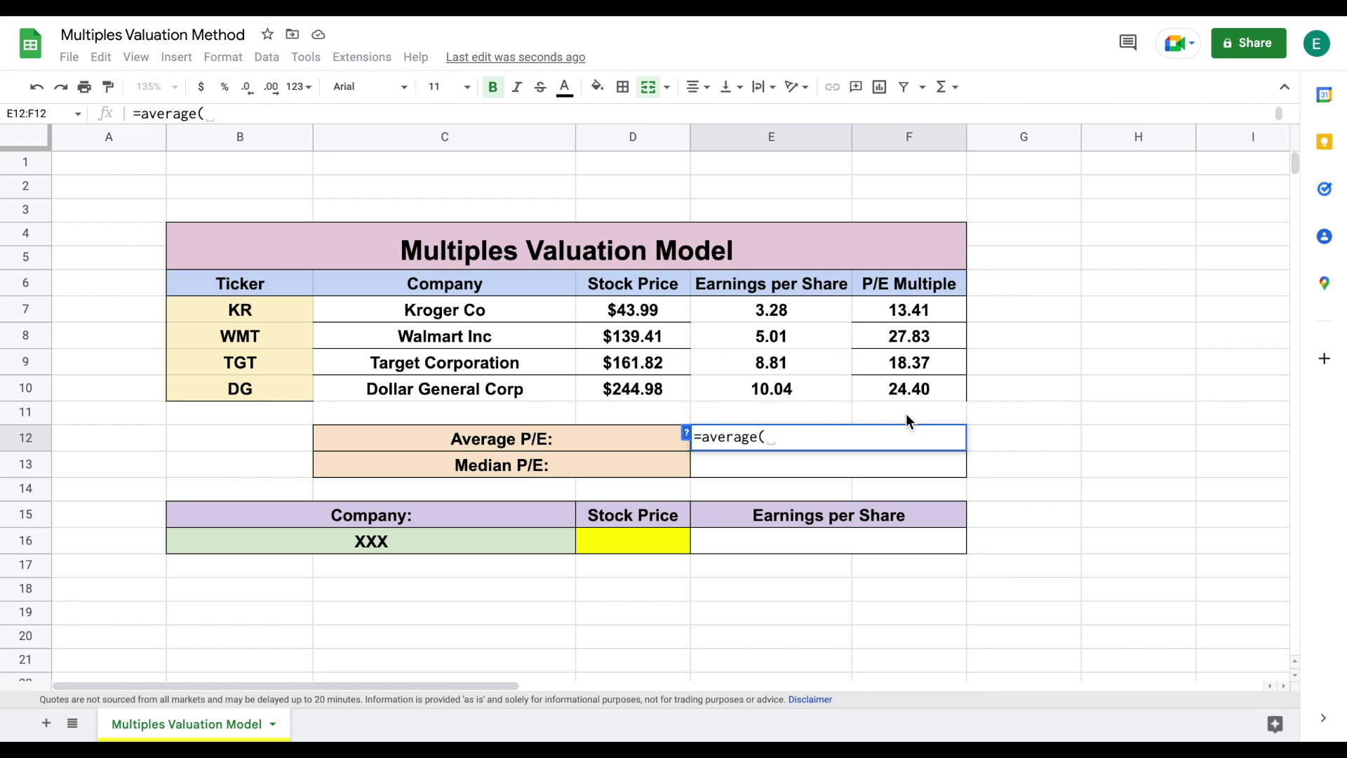
pyautogui.moveTo(912, 310); pyautogui.dragTo(917, 389)
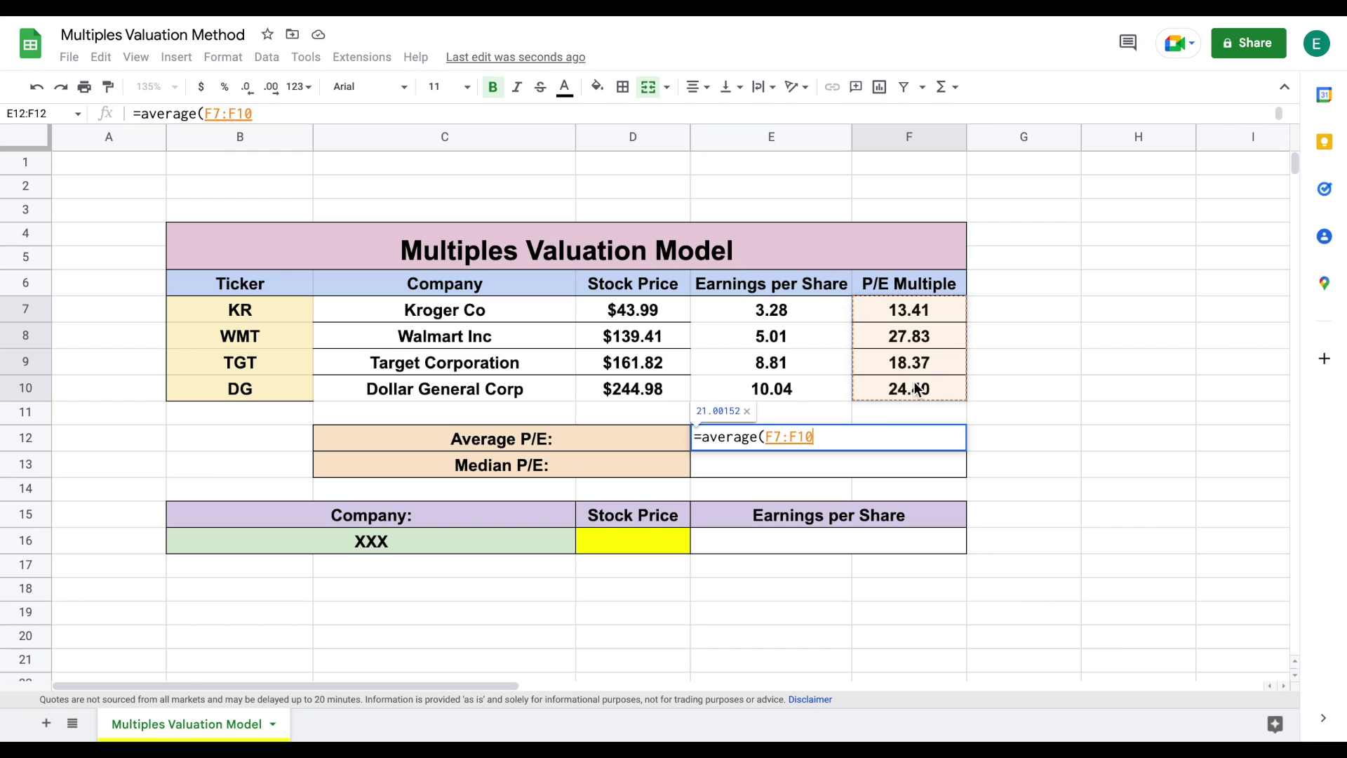
pyautogui.write(')')
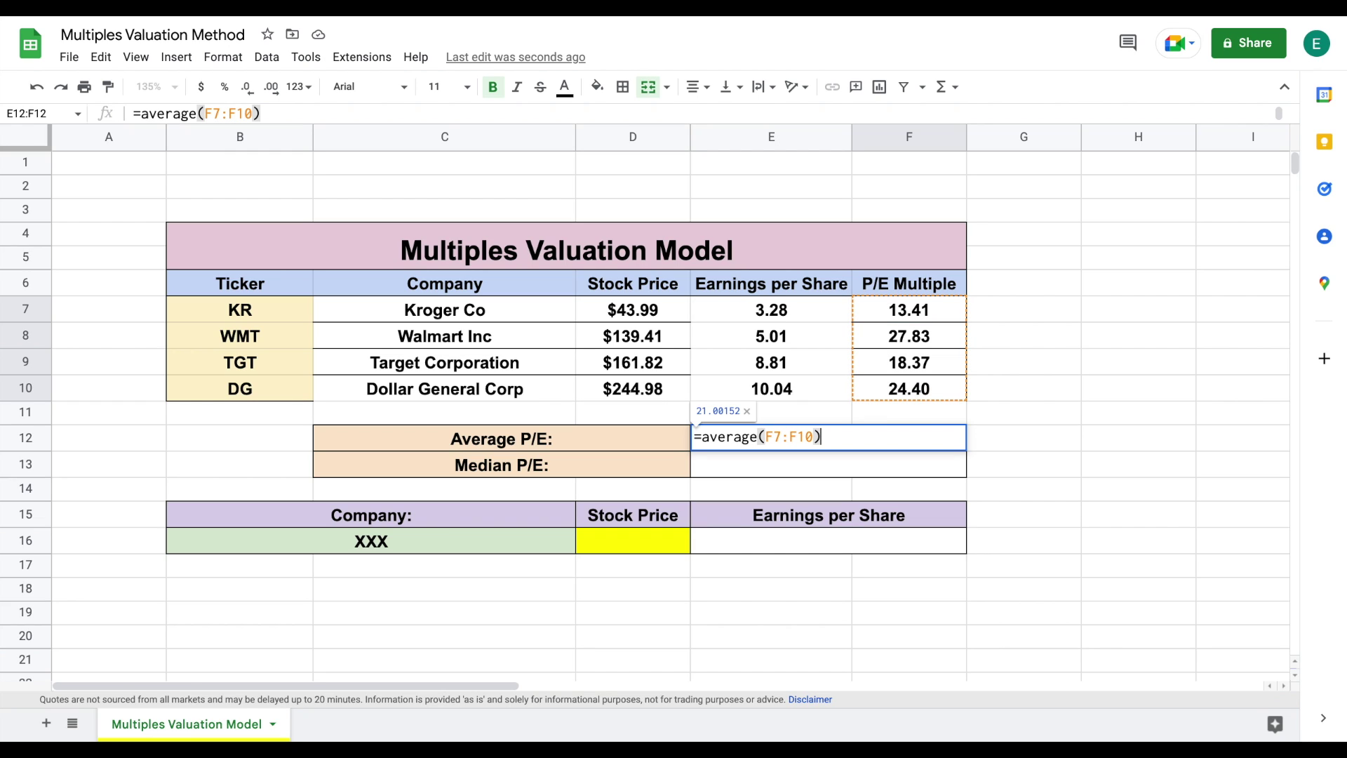
pyautogui.press('Return')
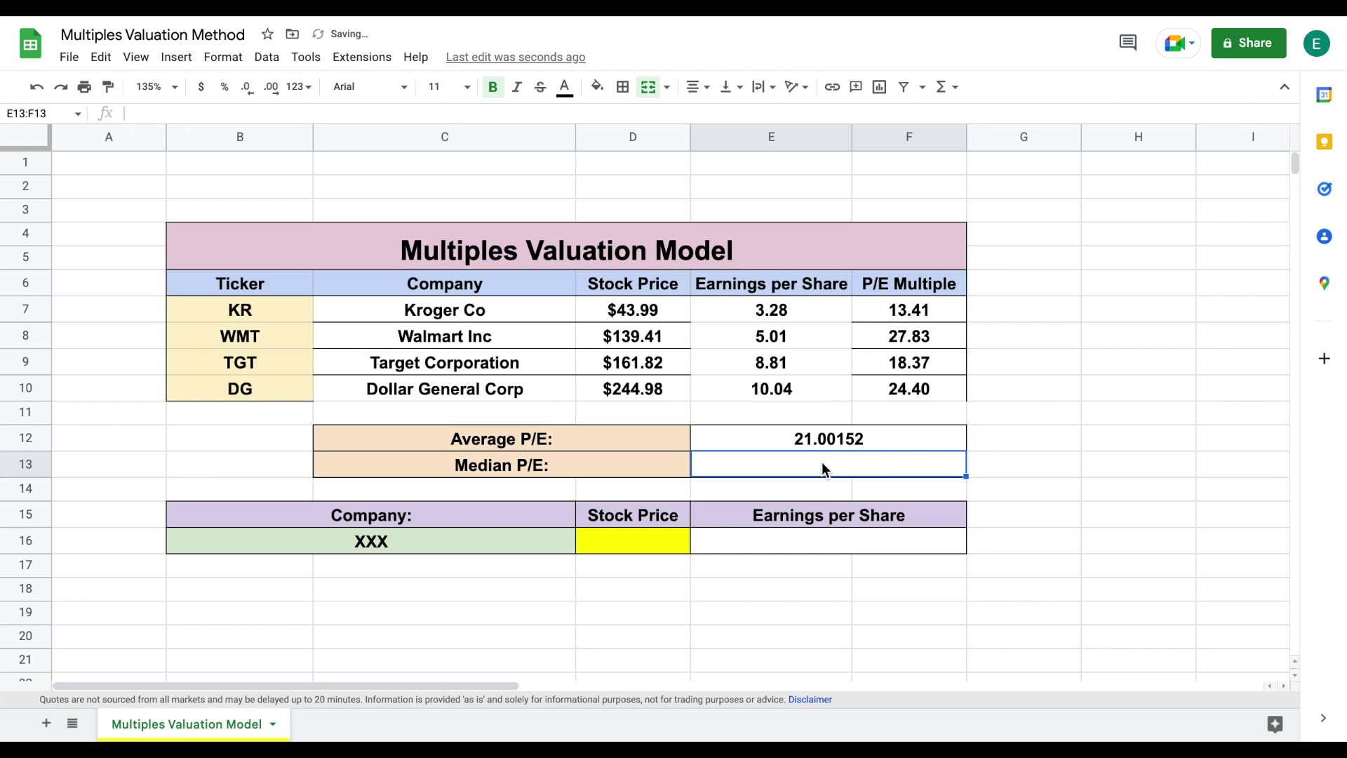
# - Enter =MEDIAN(F7:F10) in the Median P/E cell, giving 21.38408
pyautogui.write('=med')
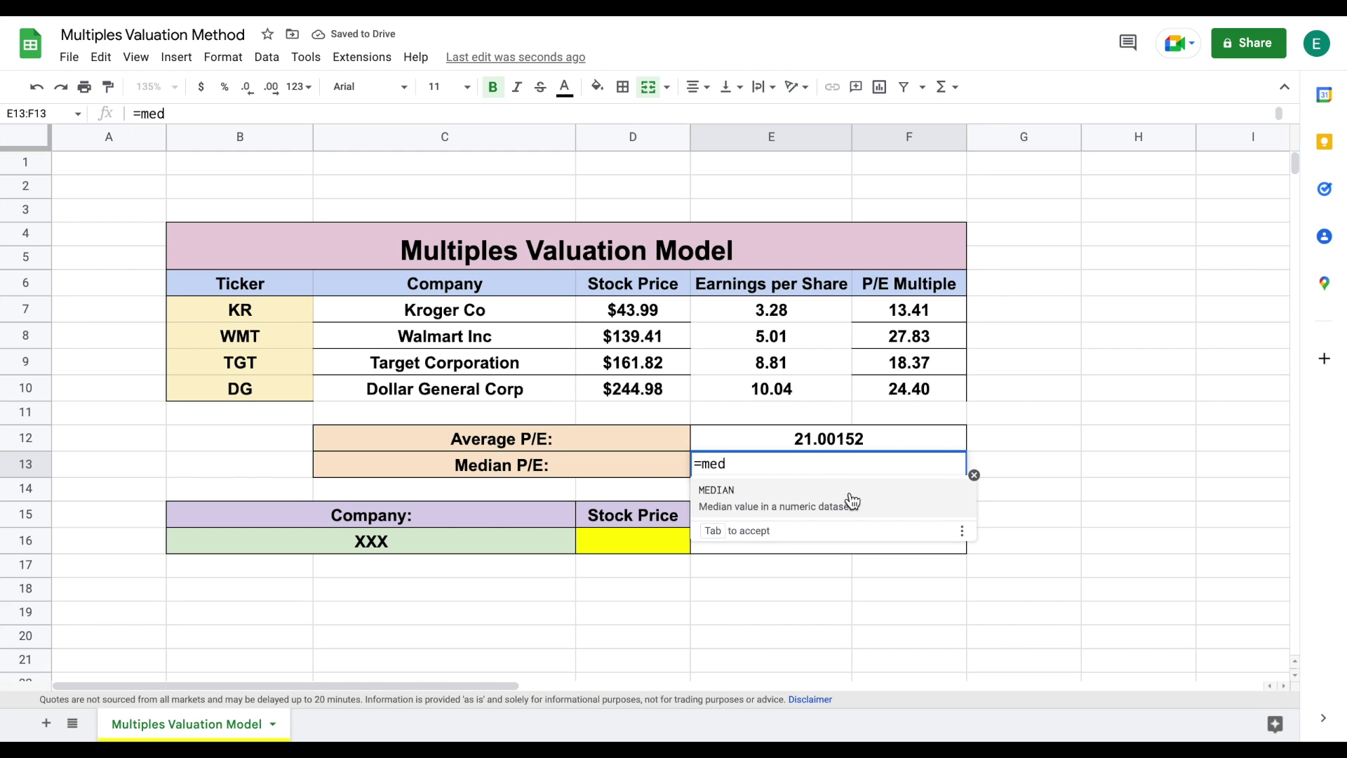
pyautogui.press('Tab')
pyautogui.moveTo(913, 312); pyautogui.dragTo(927, 397)
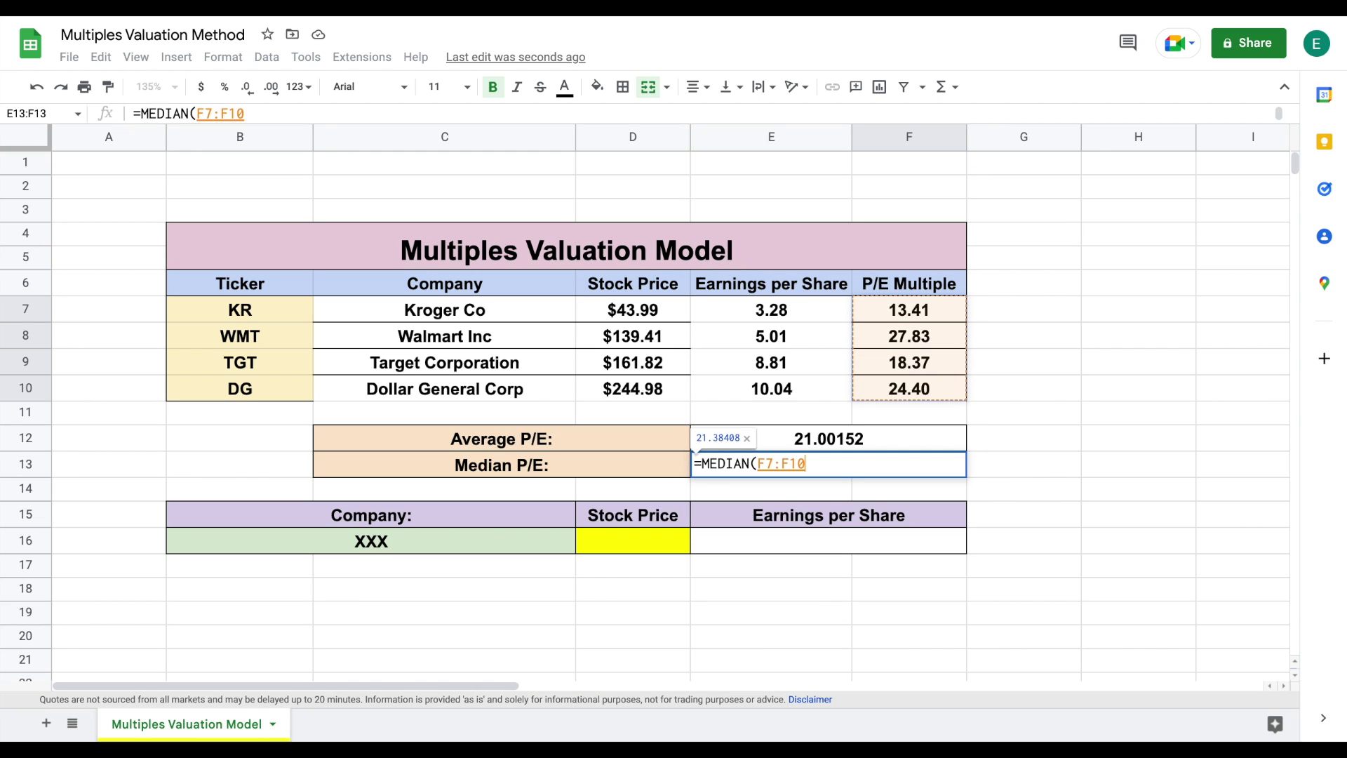
pyautogui.write(')')
pyautogui.press('Return')
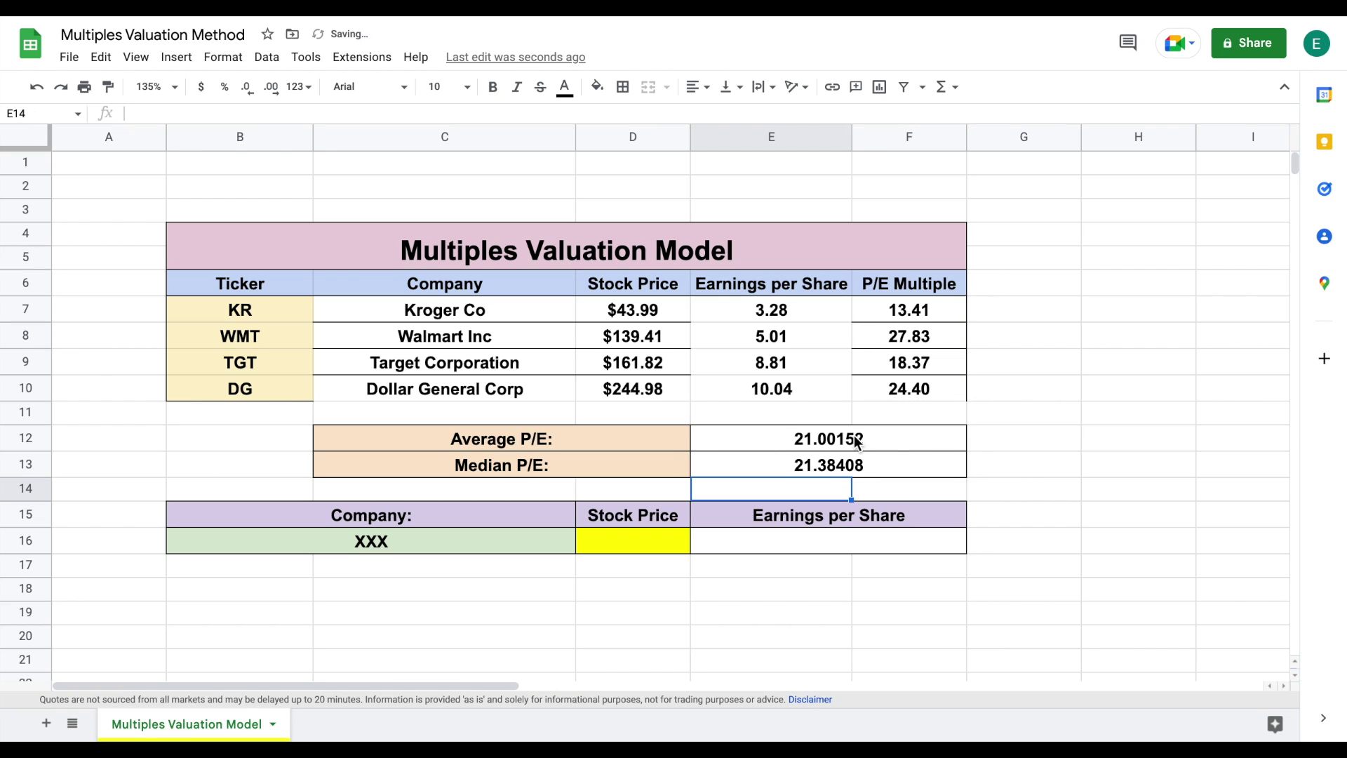
pyautogui.moveTo(646, 449); pyautogui.dragTo(764, 436)
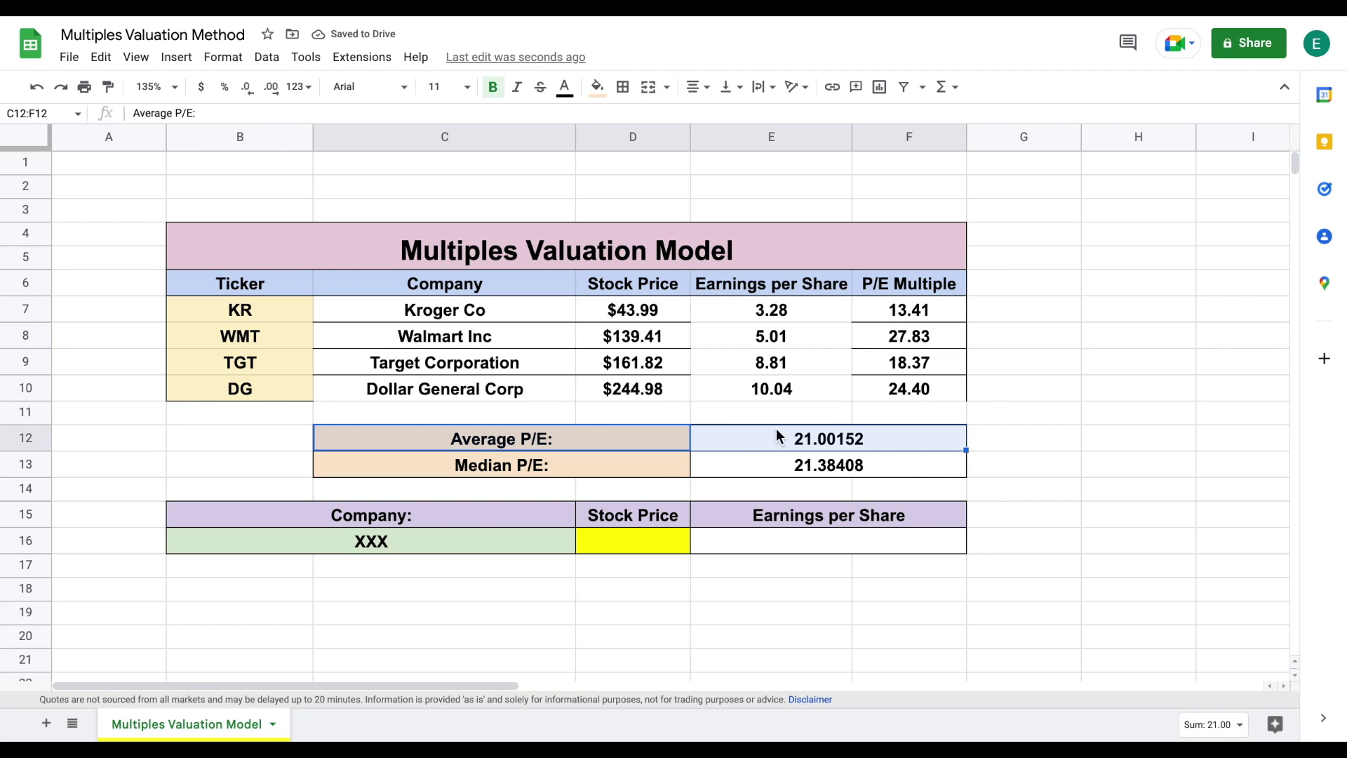
pyautogui.moveTo(676, 465); pyautogui.dragTo(765, 460)
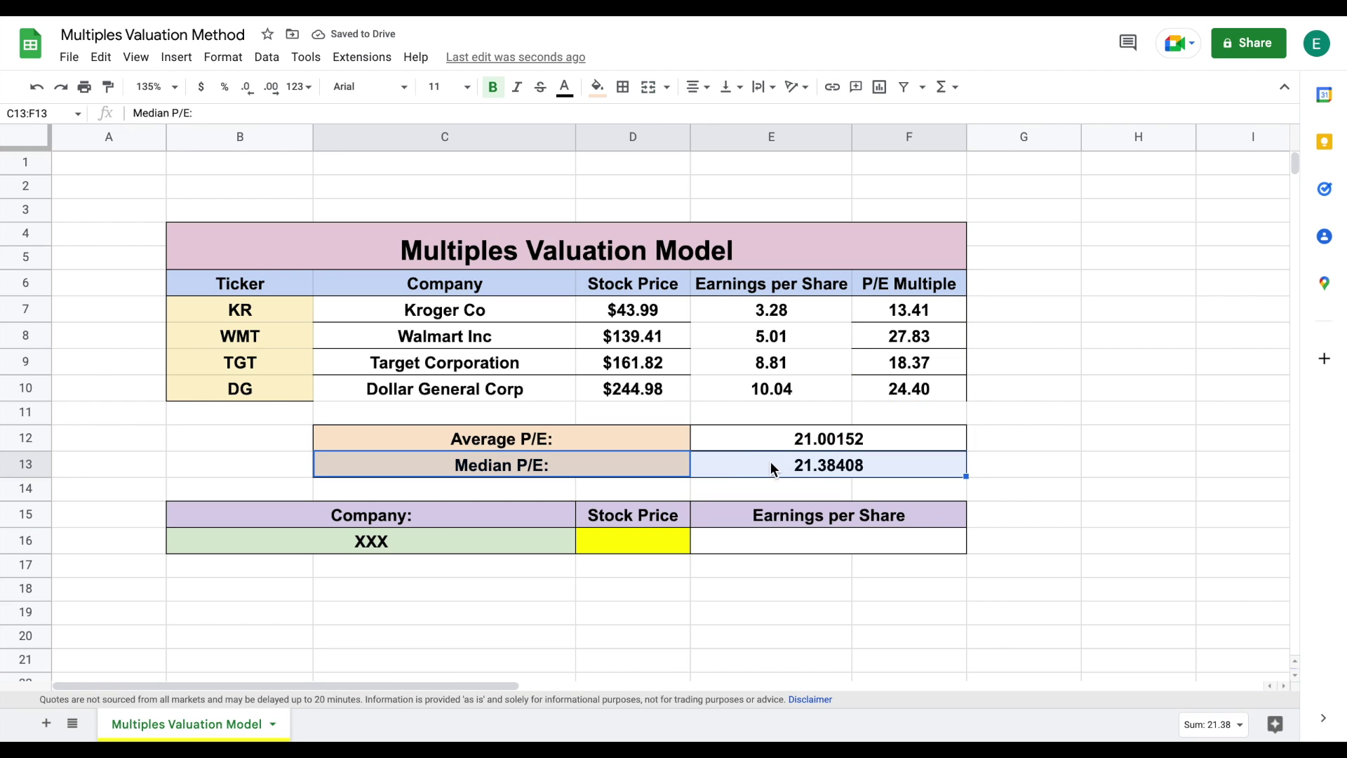
pyautogui.click(874, 466)
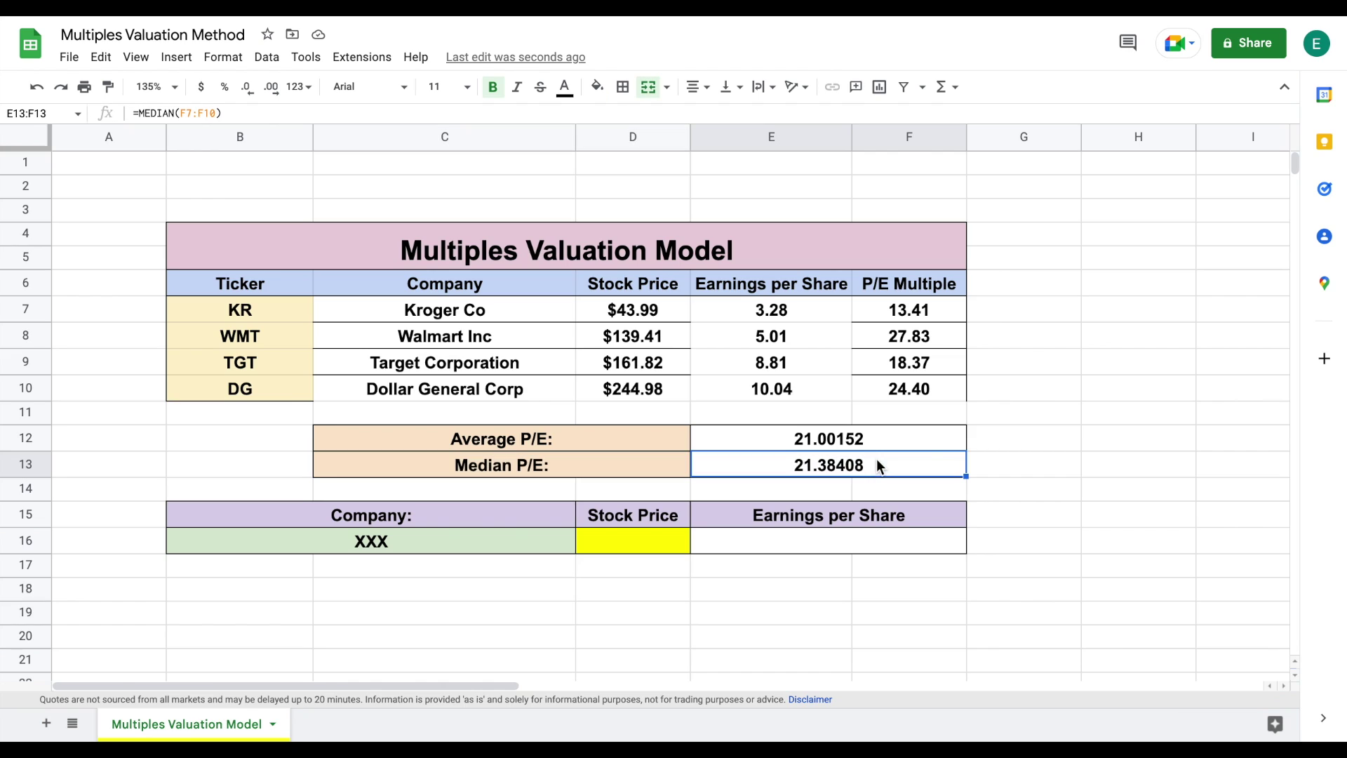
pyautogui.click(914, 431)
pyautogui.moveTo(666, 437); pyautogui.dragTo(729, 437)
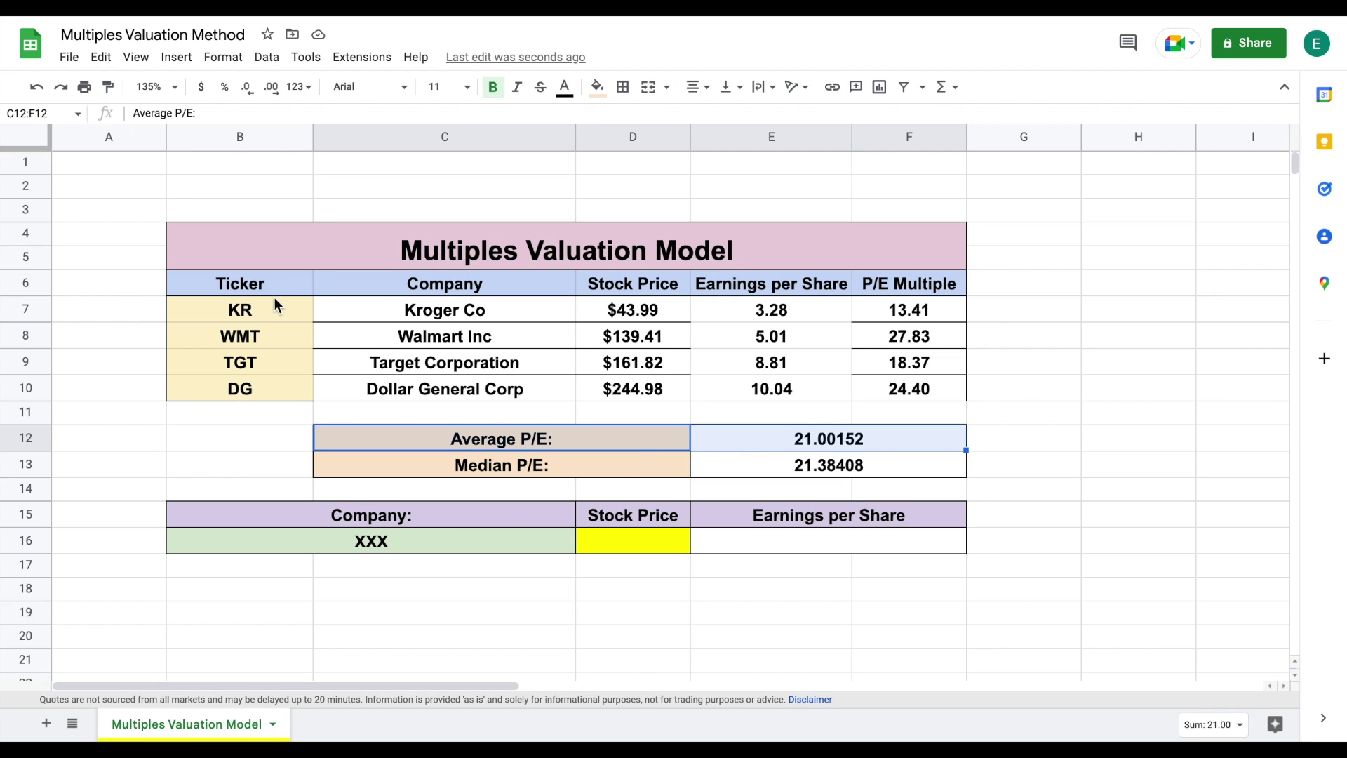
pyautogui.moveTo(274, 306); pyautogui.dragTo(275, 382)
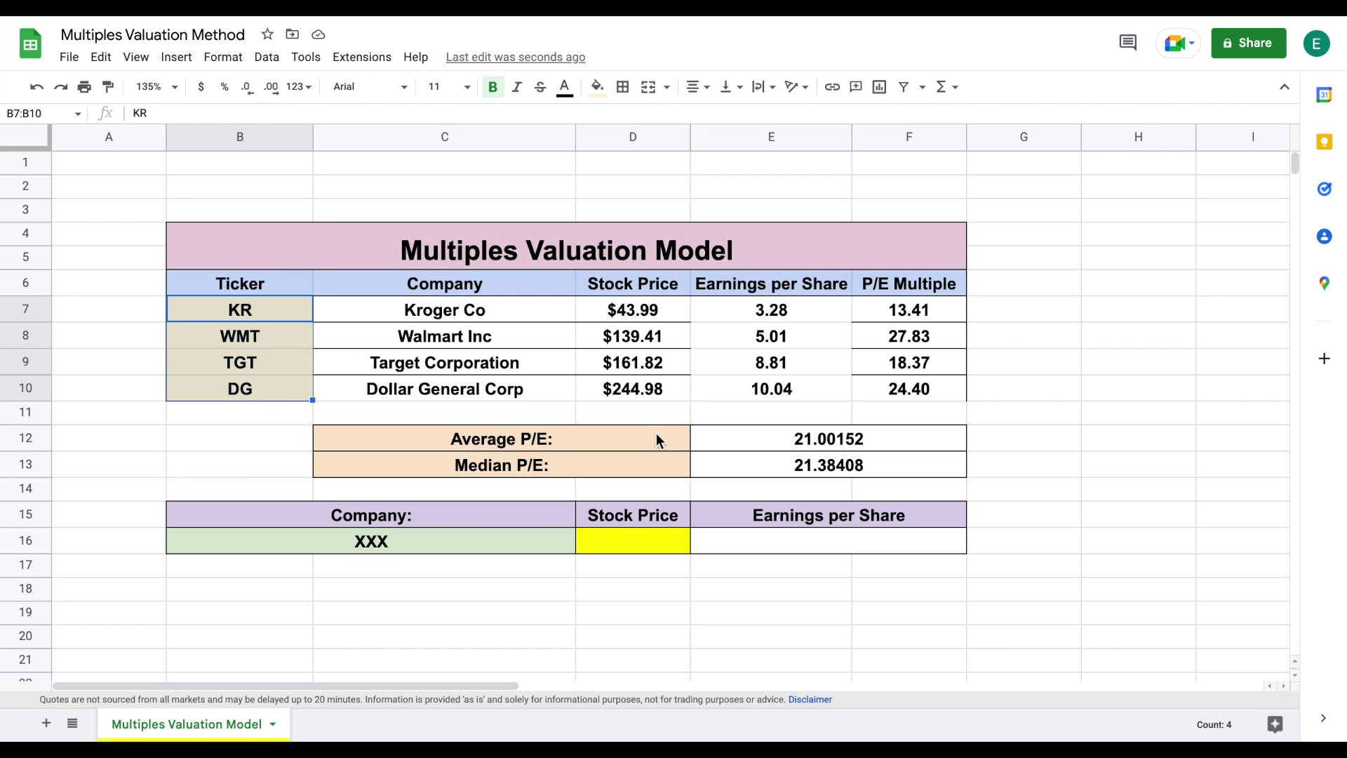
pyautogui.moveTo(637, 437); pyautogui.dragTo(749, 443)
pyautogui.click(821, 437)
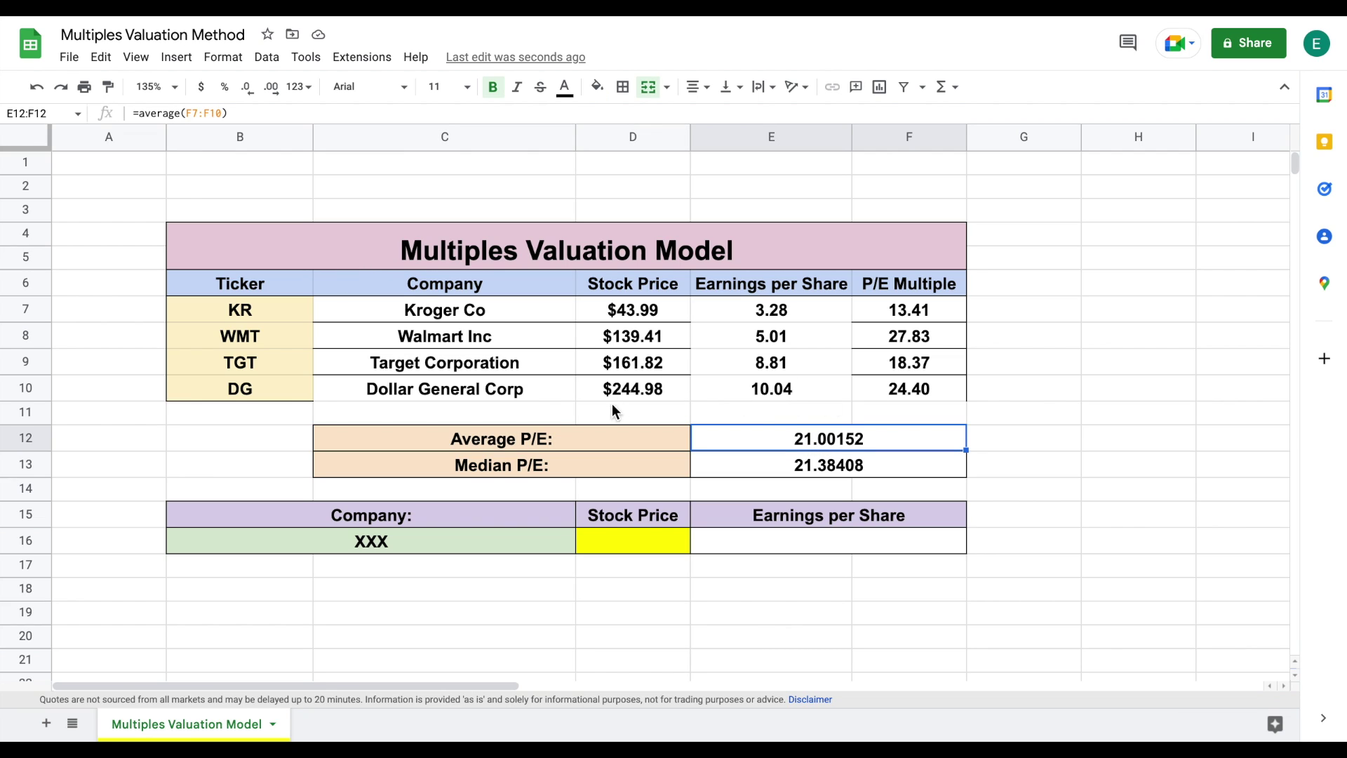
pyautogui.moveTo(563, 465); pyautogui.dragTo(751, 469)
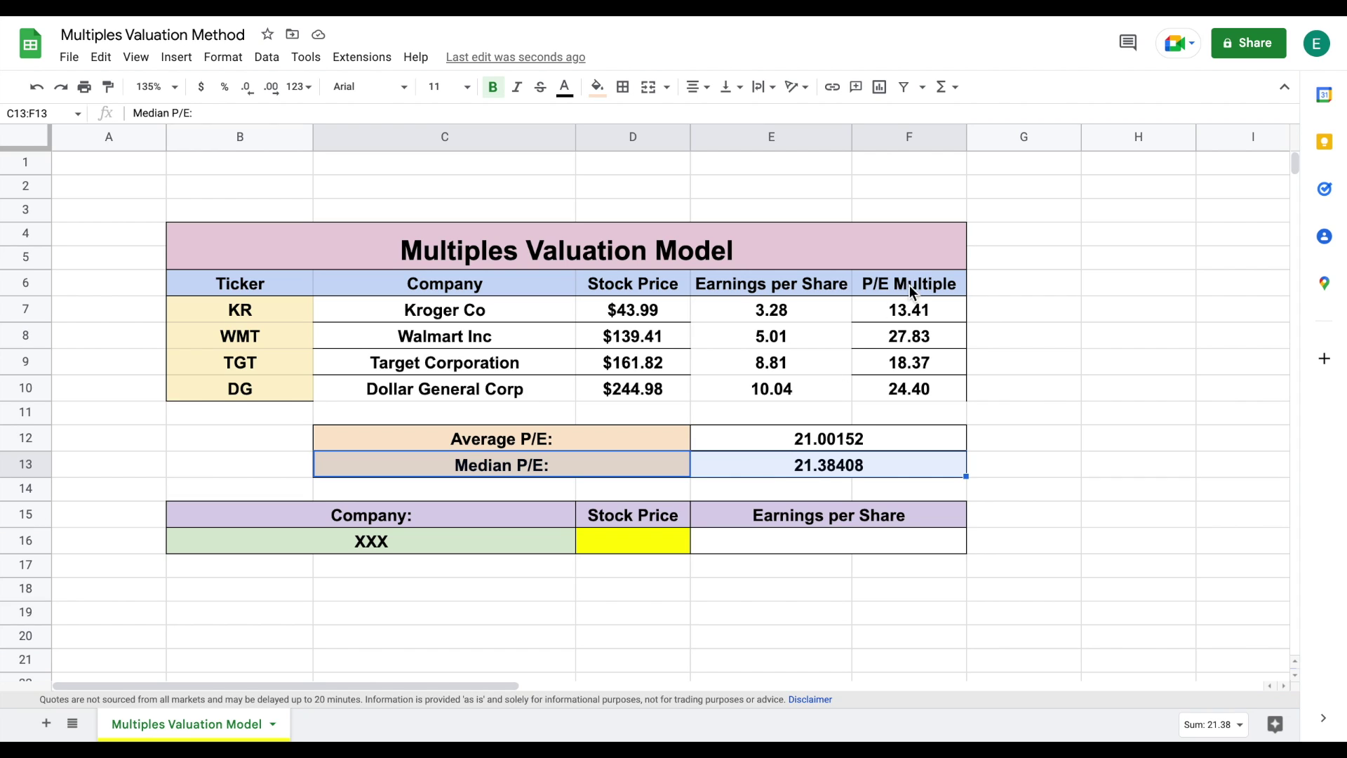
pyautogui.moveTo(606, 439); pyautogui.dragTo(728, 441)
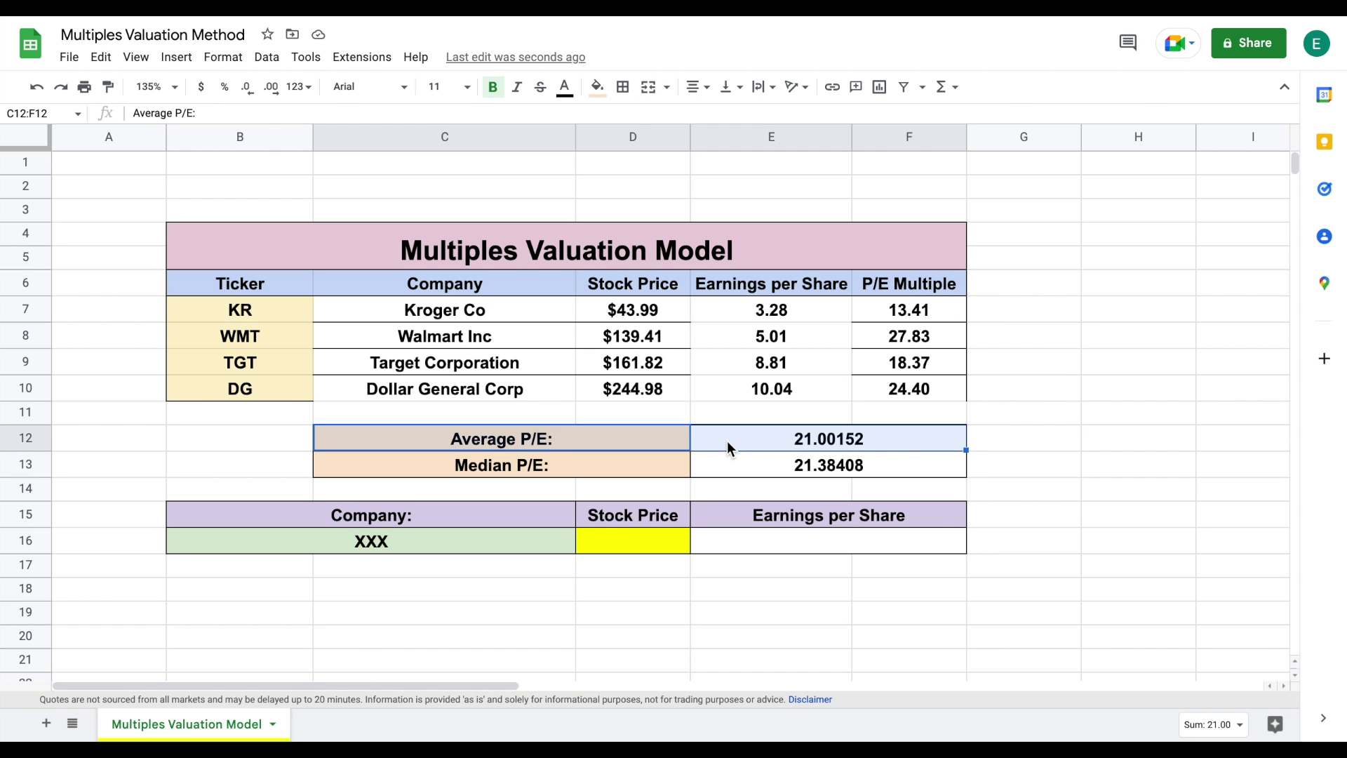
pyautogui.click(727, 441)
pyautogui.click(425, 541)
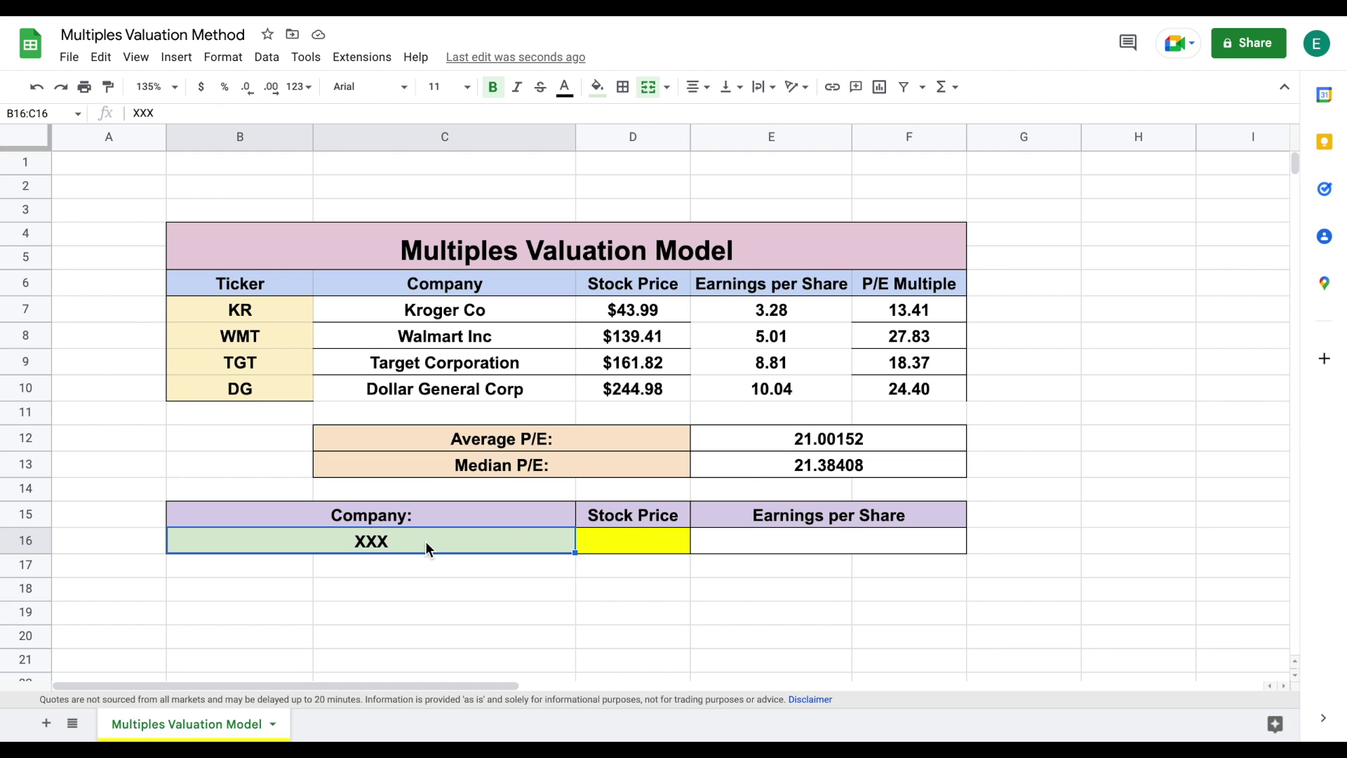
# - Enter 5 as XXX's earnings per share in E16
pyautogui.click(835, 539)
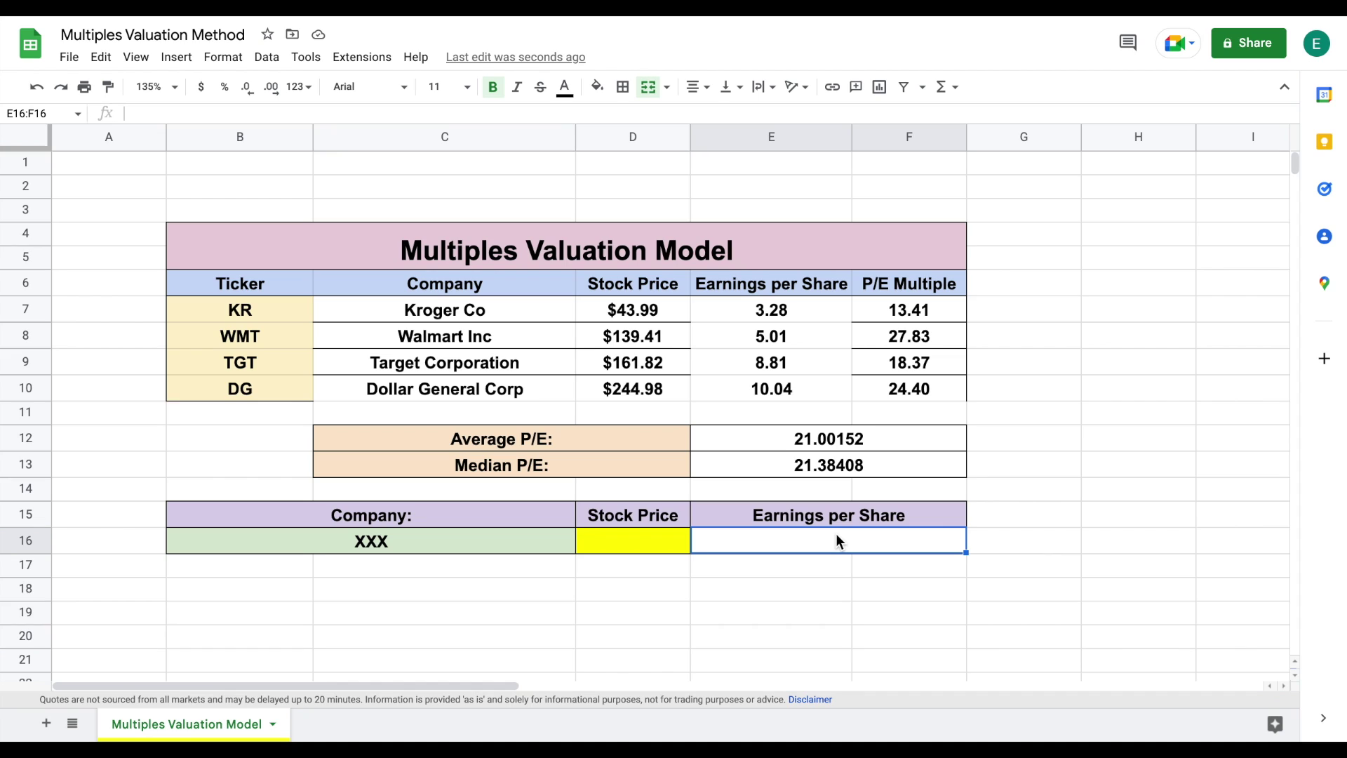
pyautogui.write('5')
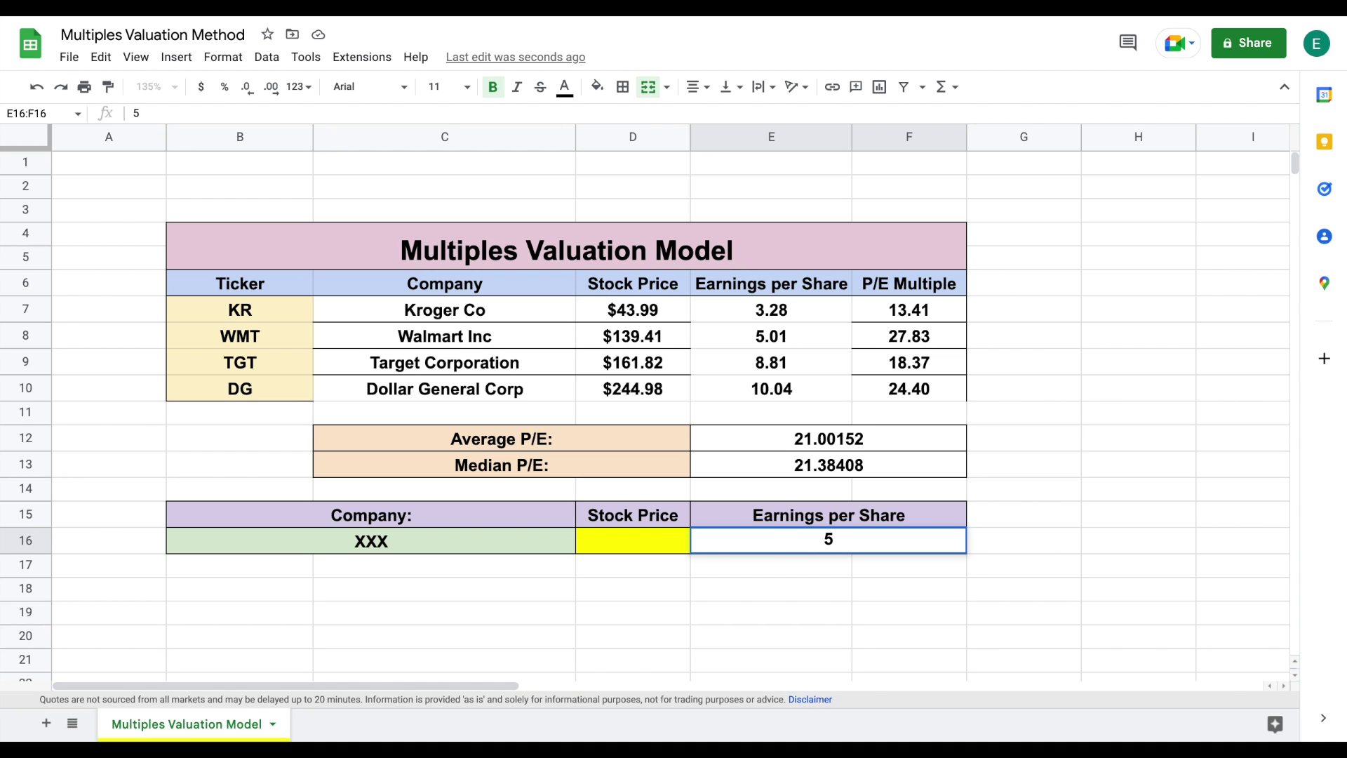
pyautogui.press('Return')
pyautogui.click(888, 544)
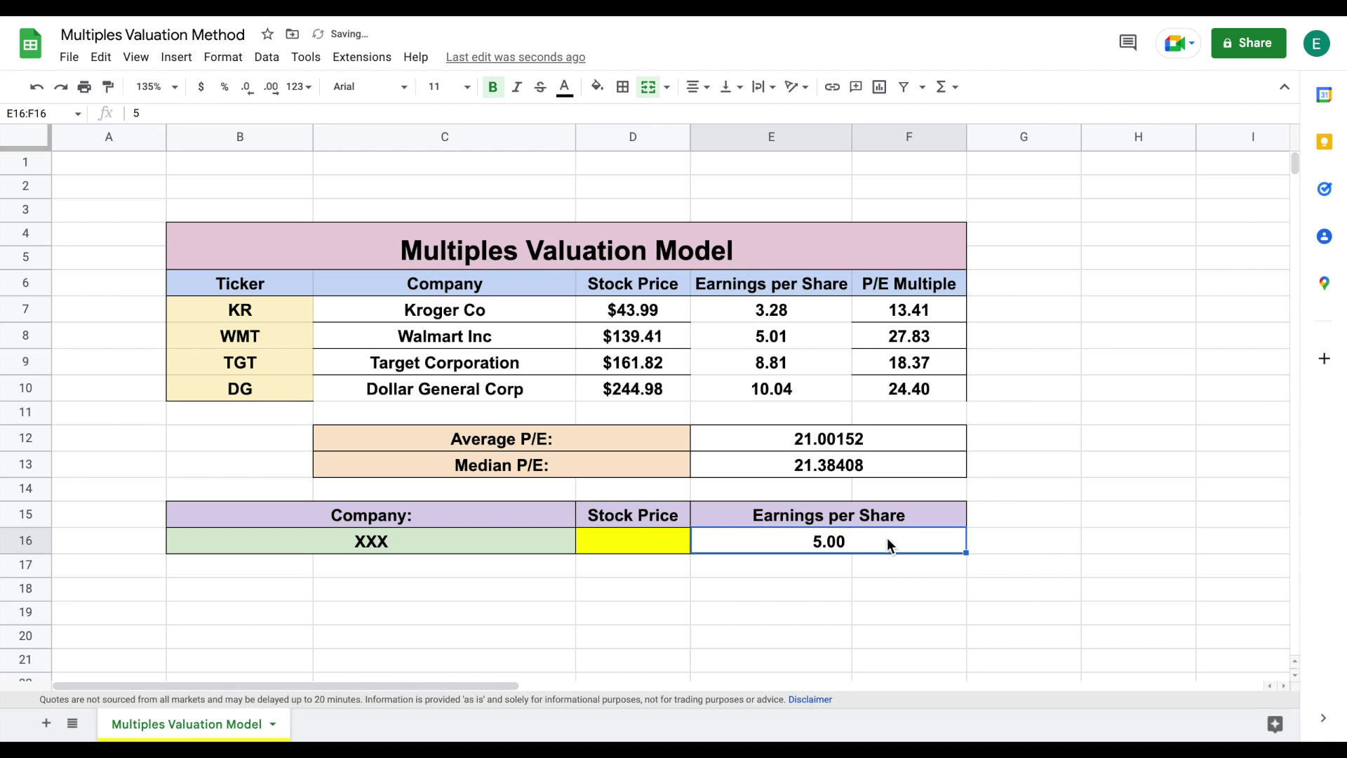
# - Point out the Average P/E row and P/E multiples, then select XXX's stock price cell
pyautogui.click(642, 546)
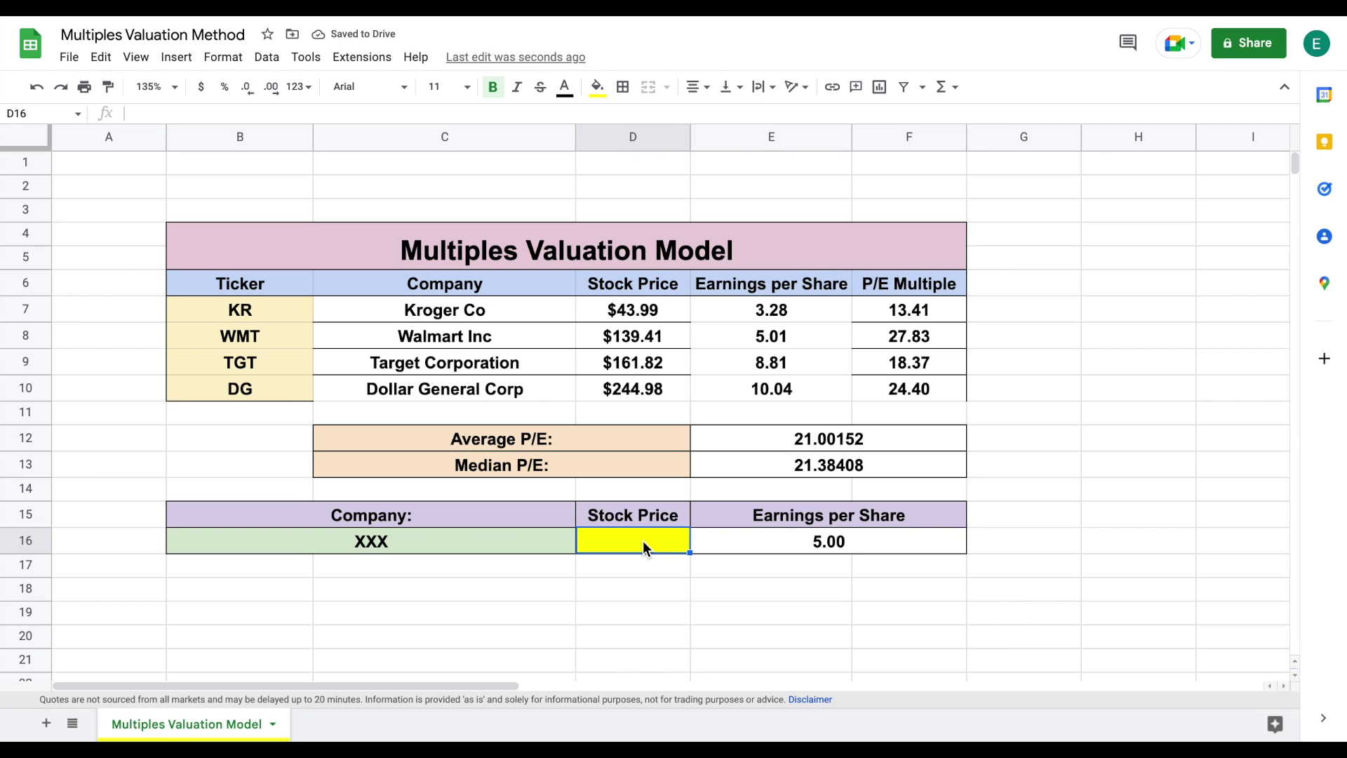
pyautogui.moveTo(676, 449); pyautogui.dragTo(743, 436)
pyautogui.moveTo(915, 313); pyautogui.dragTo(917, 385)
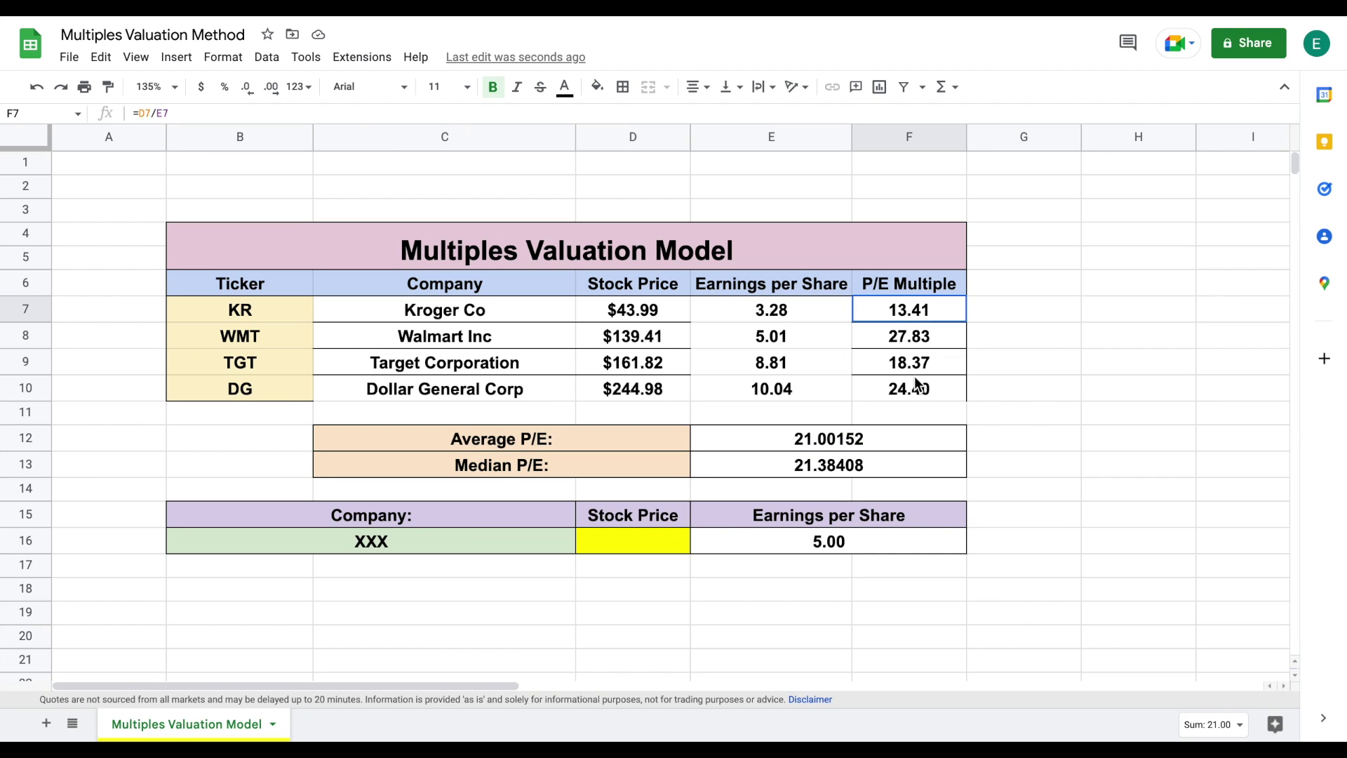
pyautogui.click(842, 544)
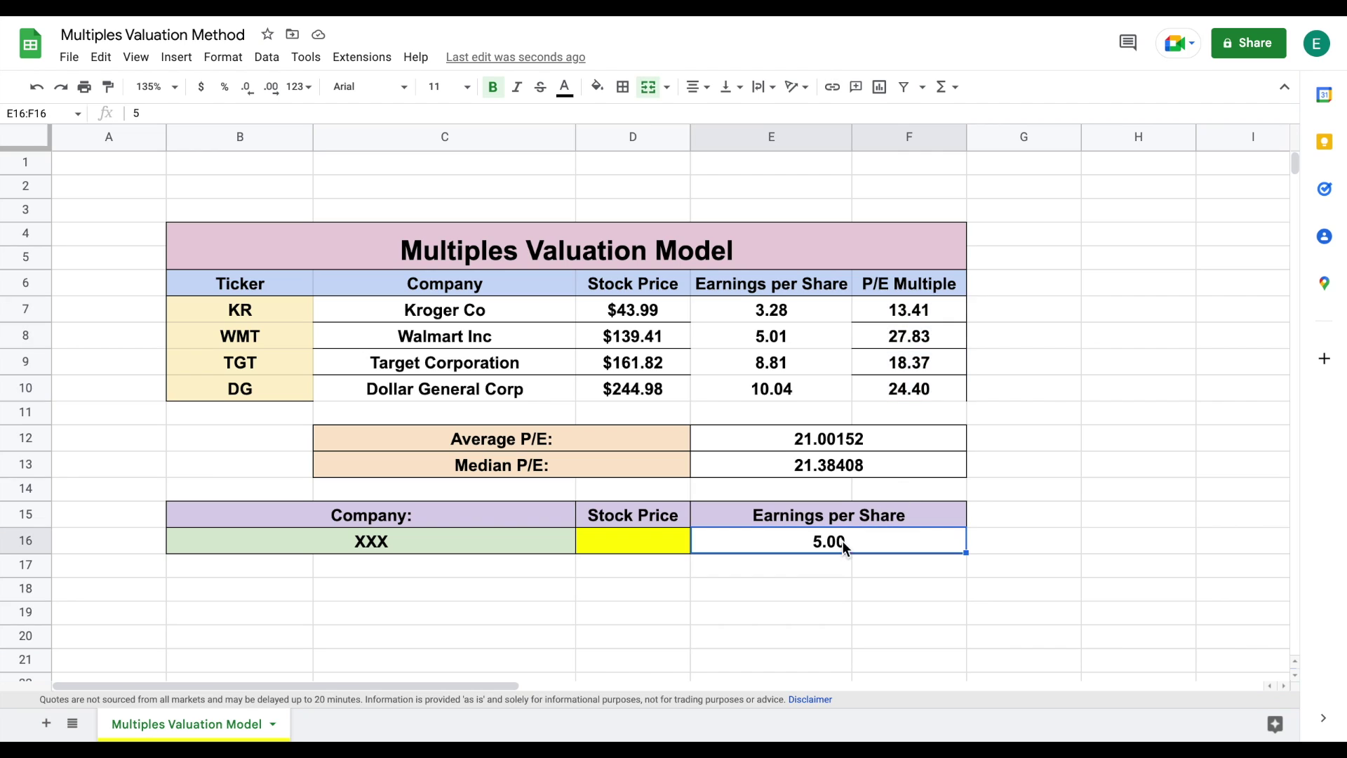
pyautogui.click(645, 538)
# - Enter =E16*E12 as XXX's implied stock price, giving $105.01
pyautogui.write('=')
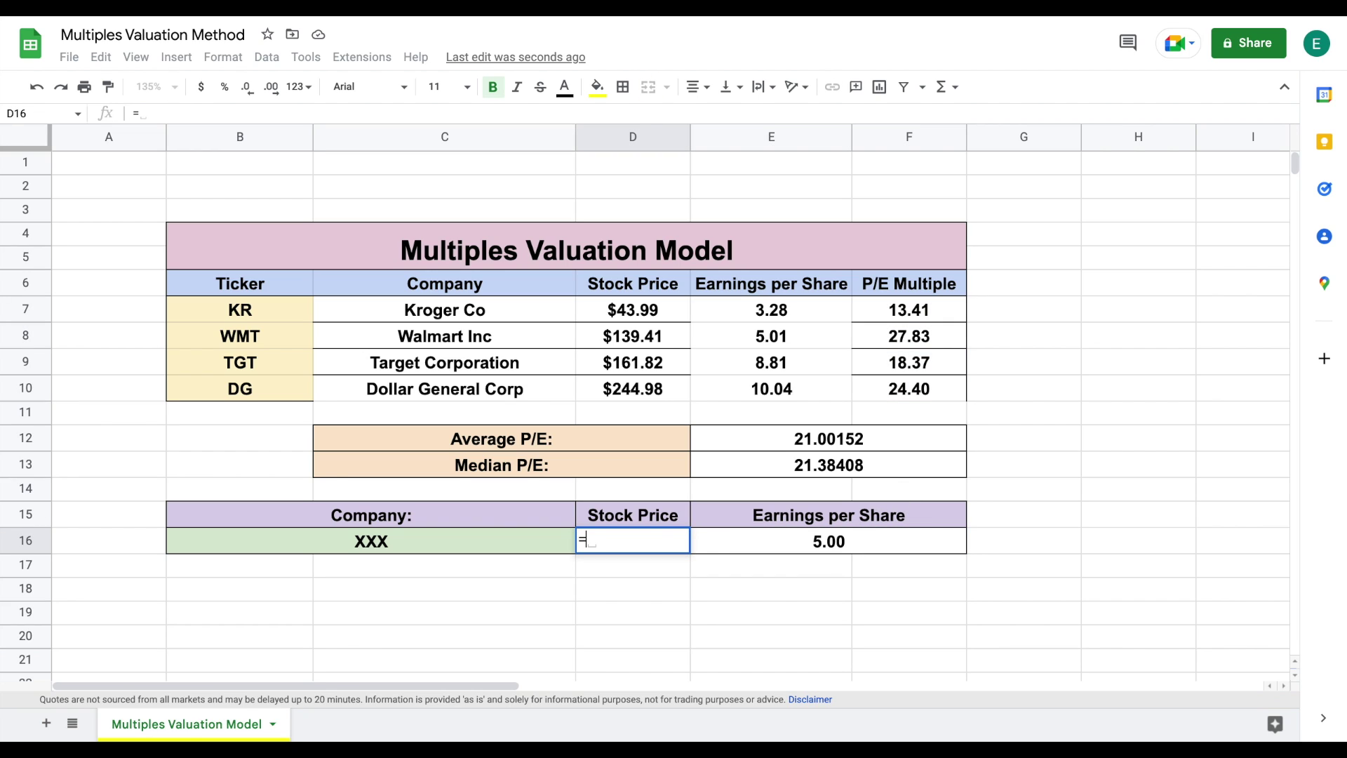
pyautogui.click(807, 538)
pyautogui.write('*')
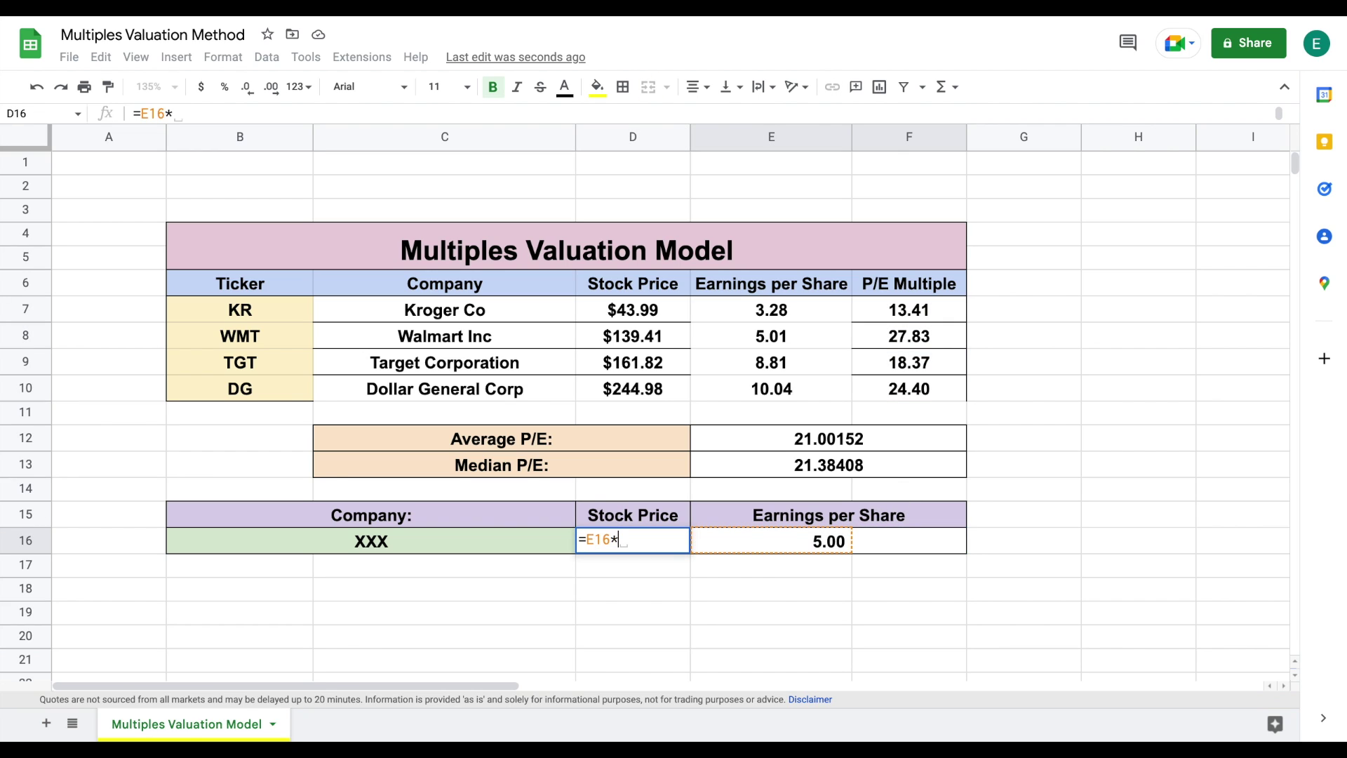
pyautogui.click(832, 436)
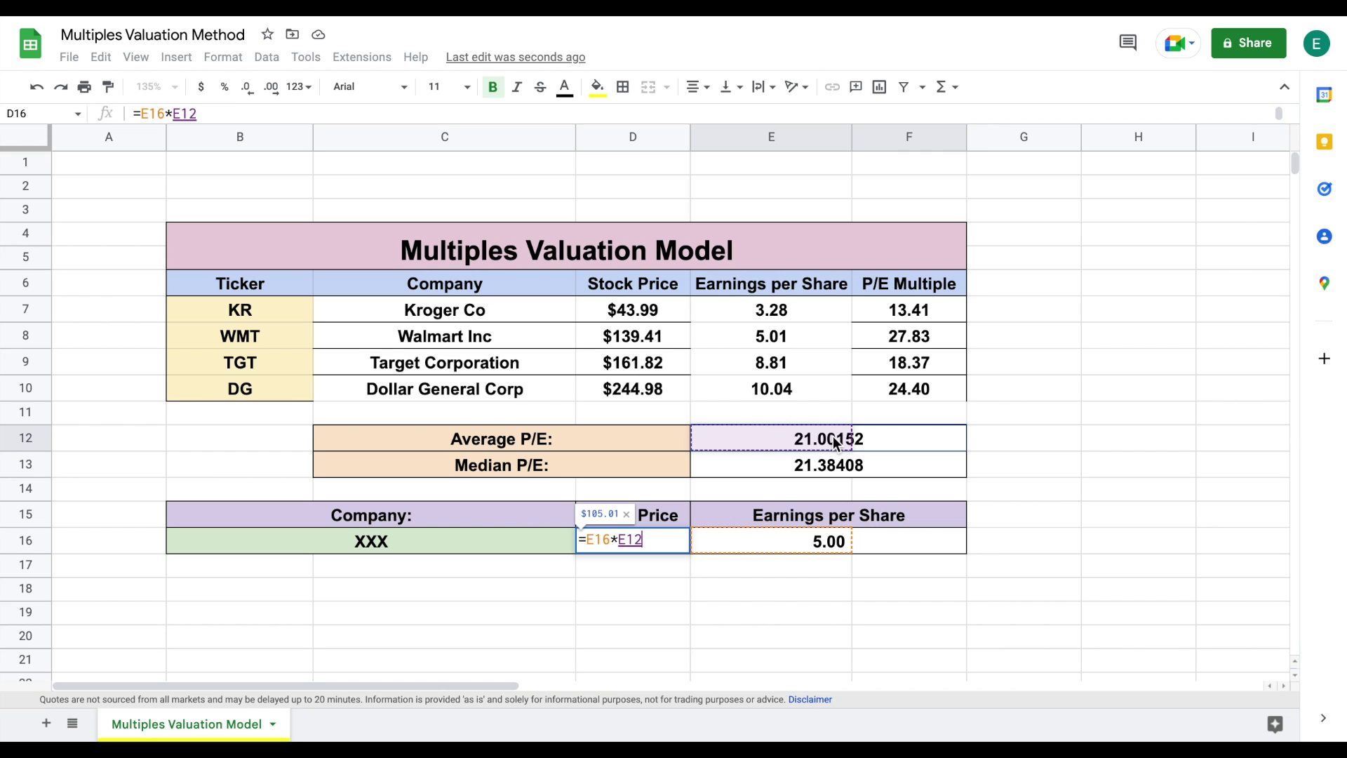
pyautogui.press('Return')
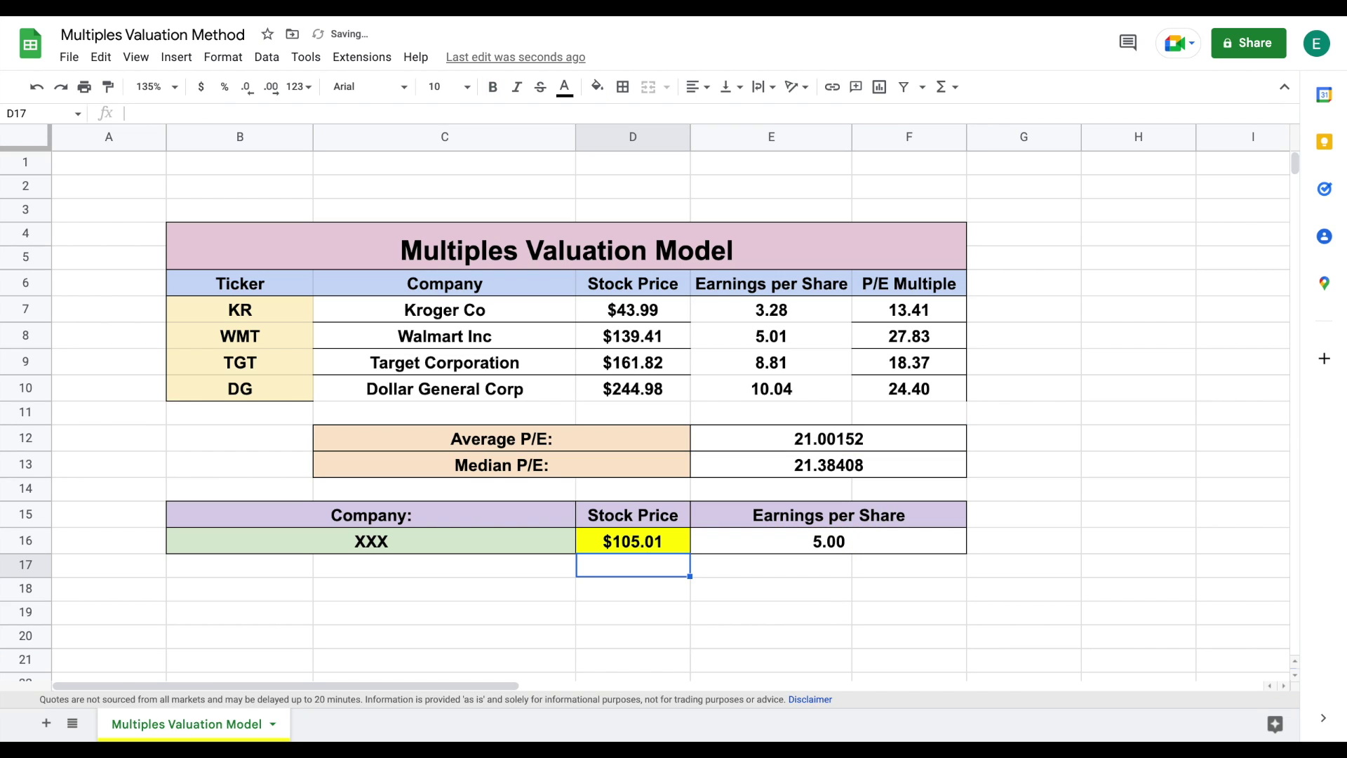
# - Check the implied price formula and clear the XXX placeholder company name
pyautogui.click(509, 542)
pyautogui.click(684, 540)
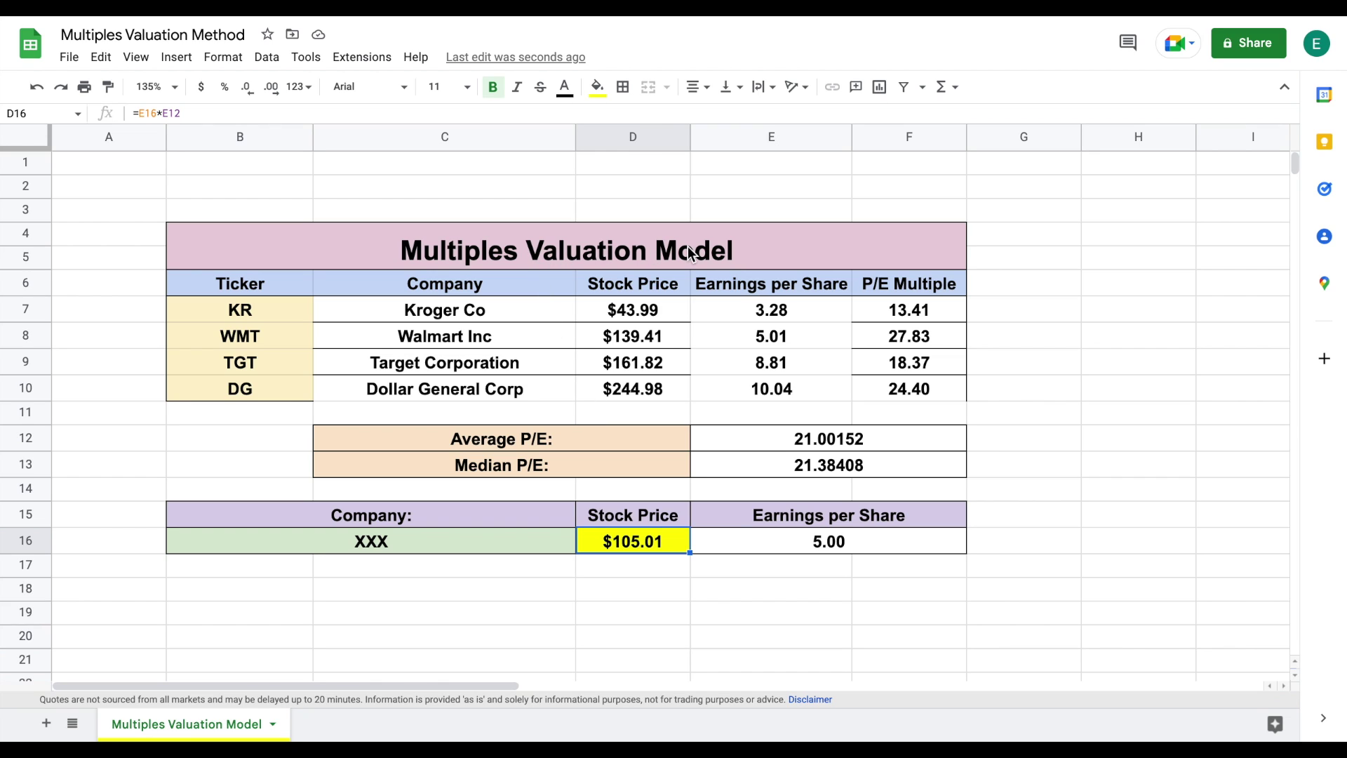
pyautogui.click(478, 544)
pyautogui.press('Delete')
# - Clear the earnings per share value and the four old tickers in B7:B10
pyautogui.click(759, 539)
pyautogui.press('Delete')
pyautogui.moveTo(290, 309); pyautogui.dragTo(288, 394)
pyautogui.press('Delete')
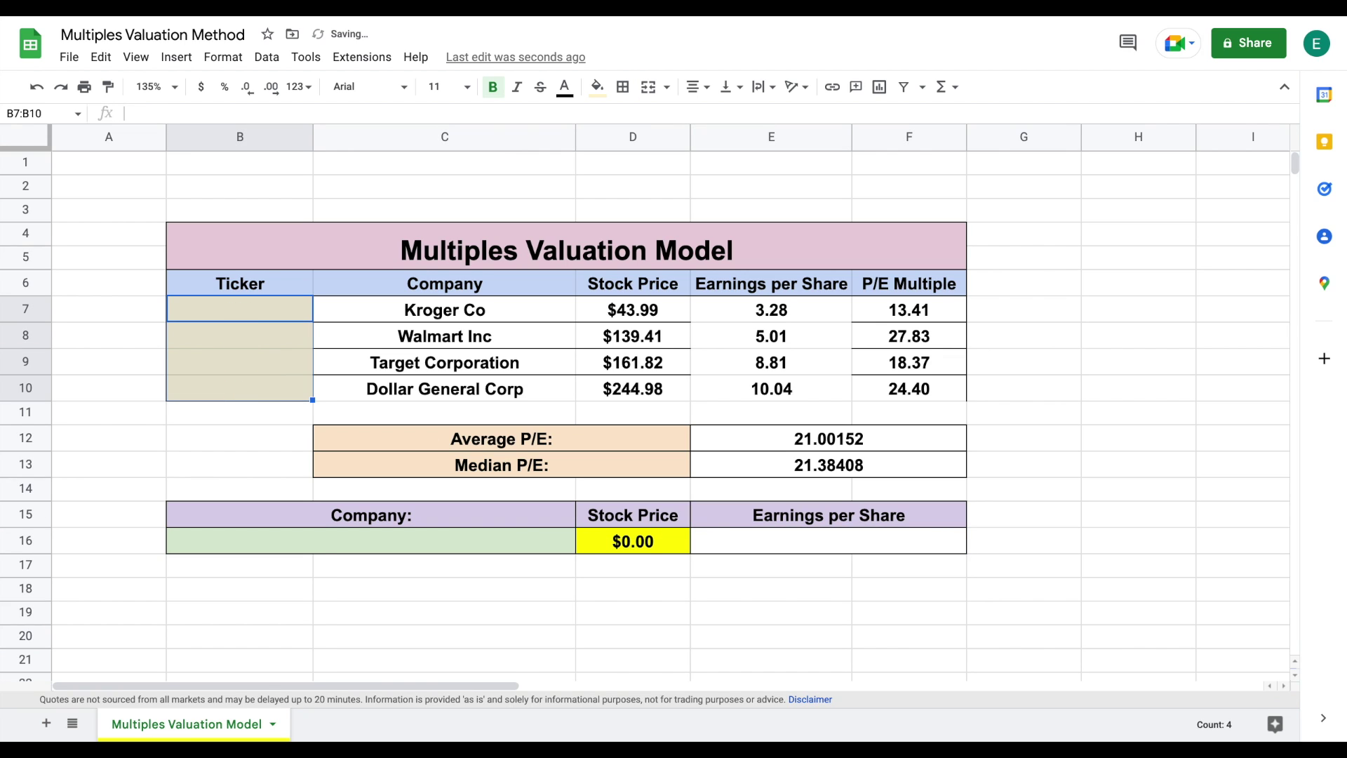
# - Enter the restaurant tickers MCD, DPZ, SBUX and QSR down B7:B10
pyautogui.click(277, 309)
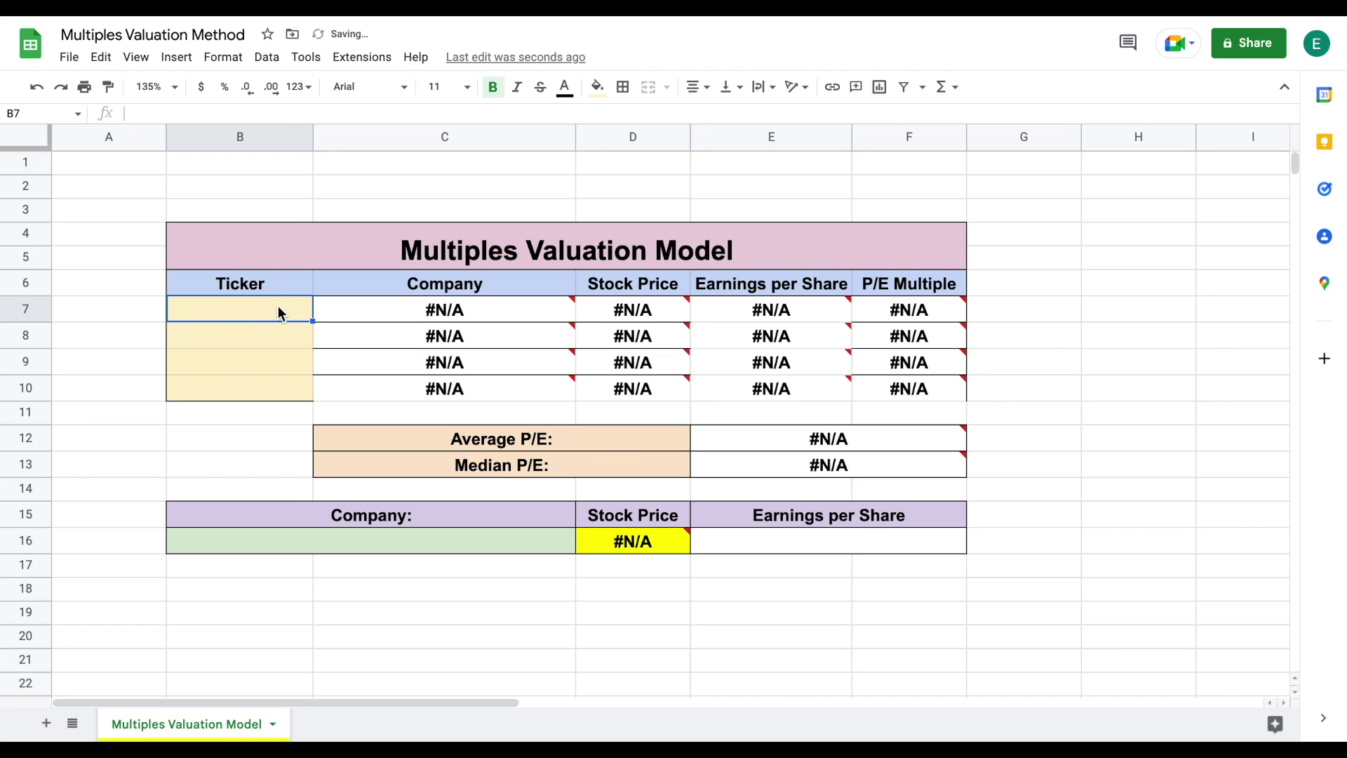
pyautogui.write('MCD')
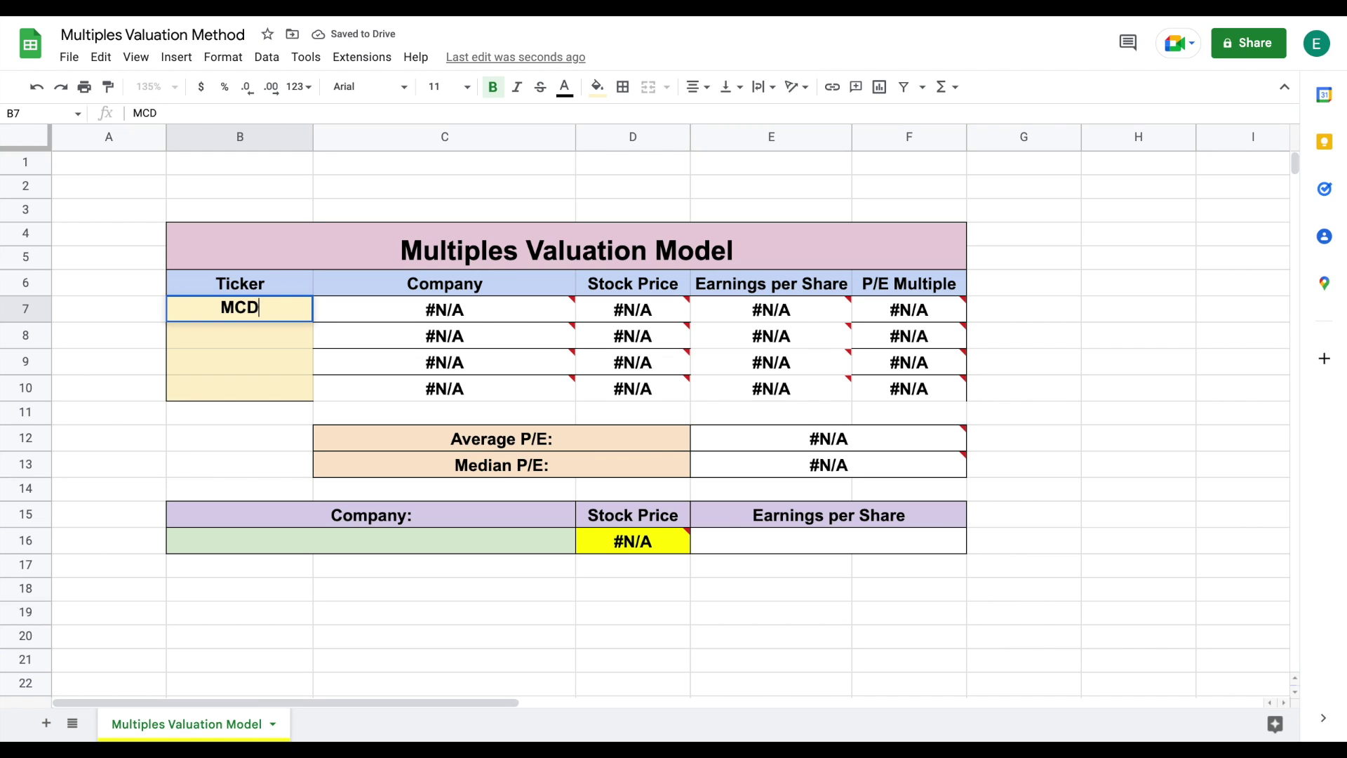
pyautogui.press('Return')
pyautogui.write('DPZ')
pyautogui.press('Return')
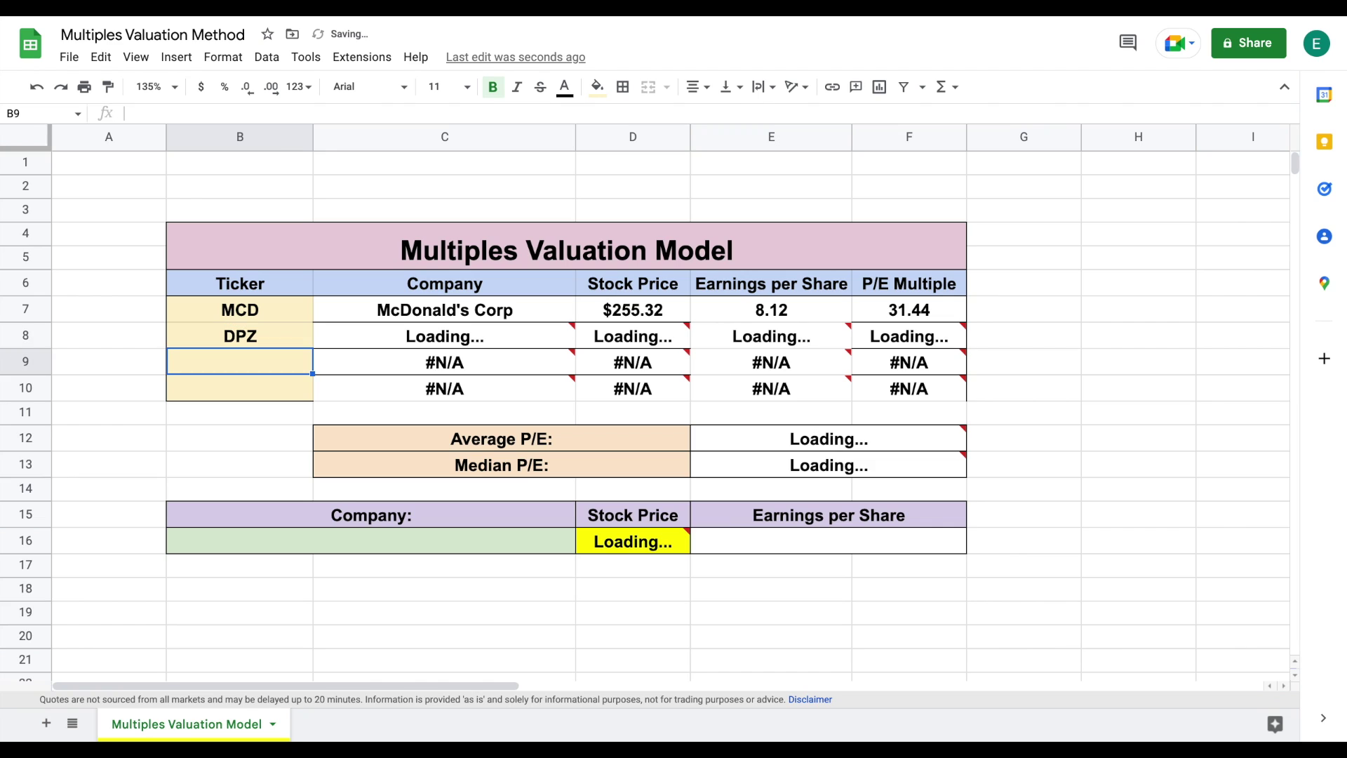
pyautogui.write('SBUX')
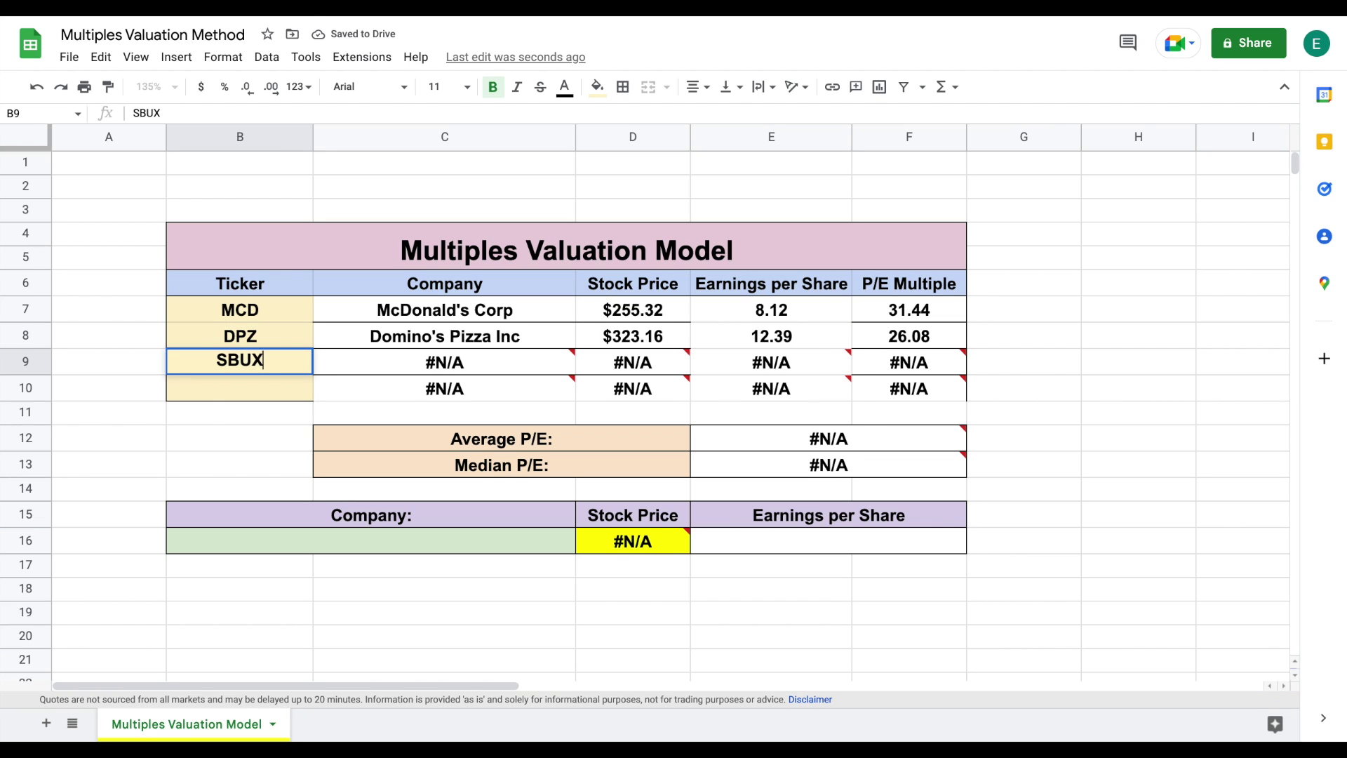
pyautogui.press('Return')
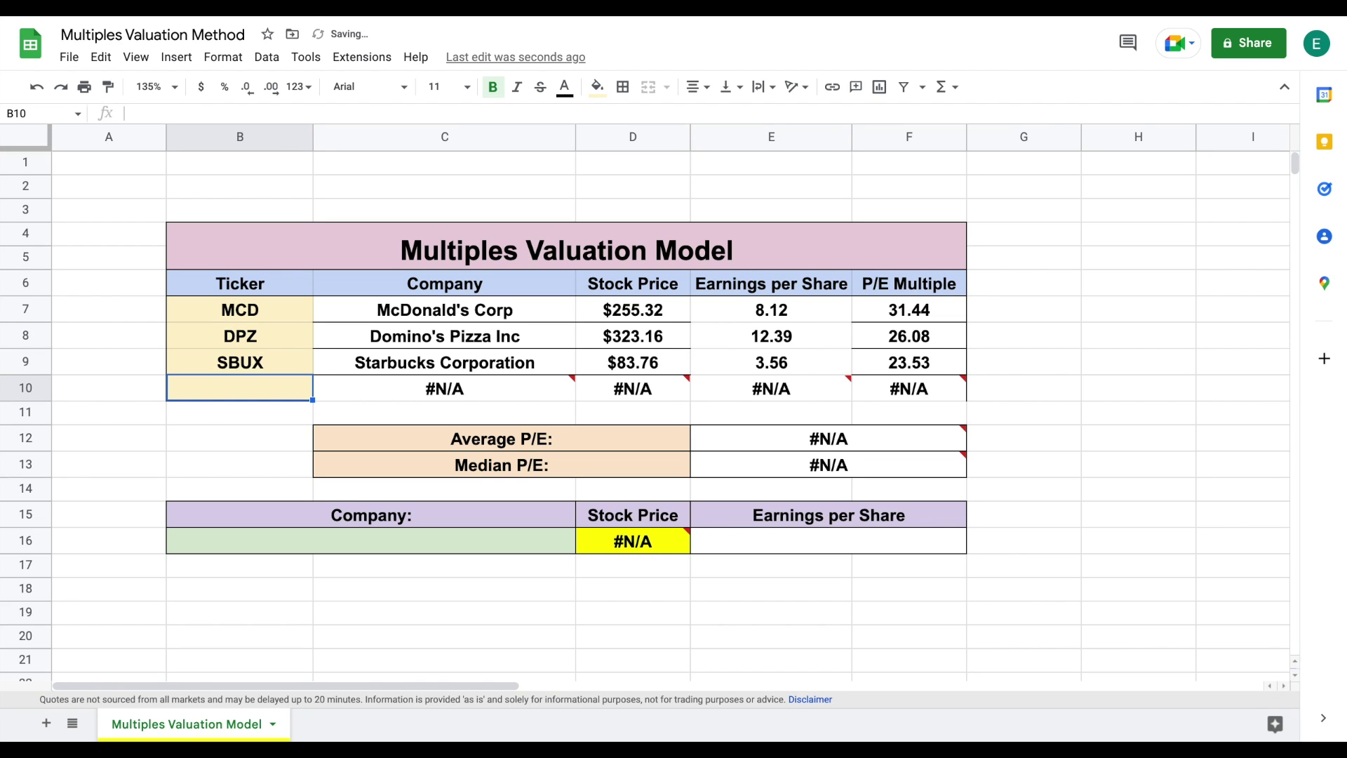
pyautogui.write('QSR')
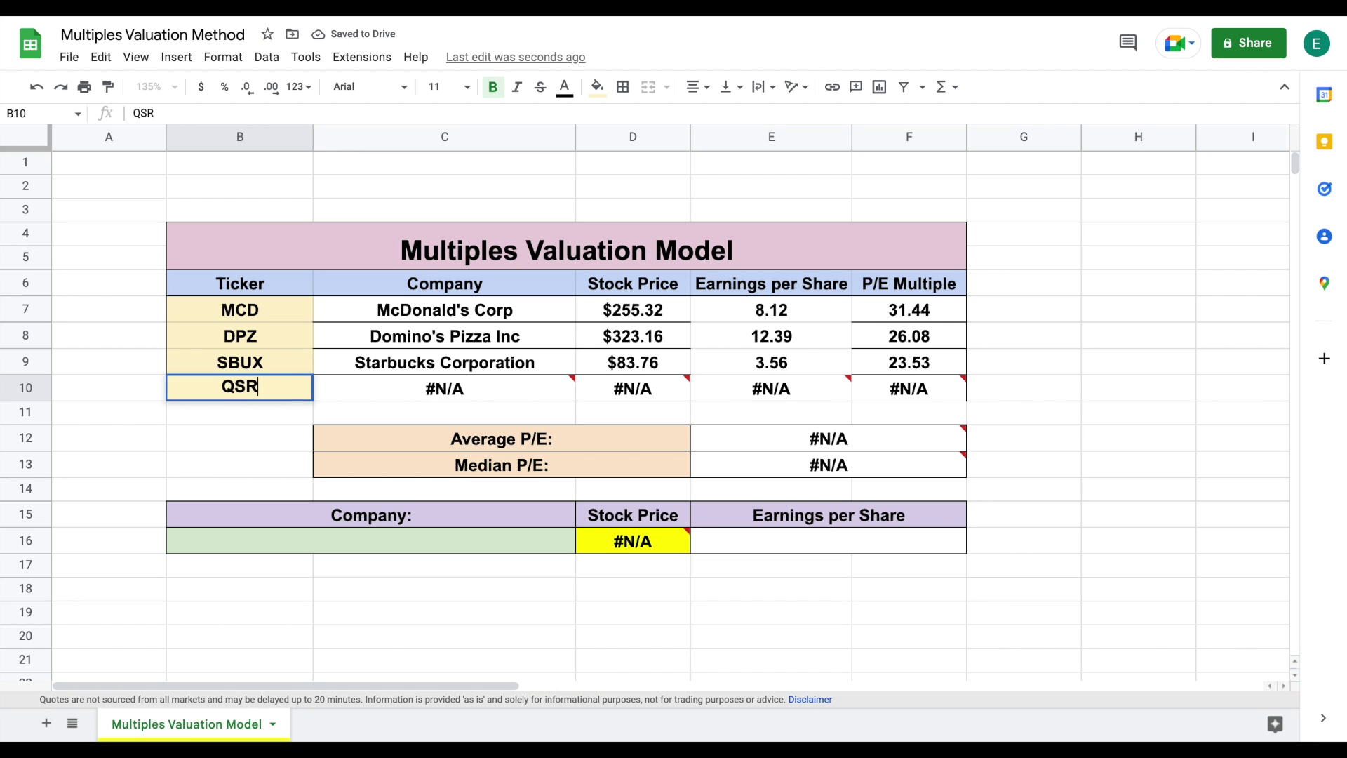
pyautogui.press('Return')
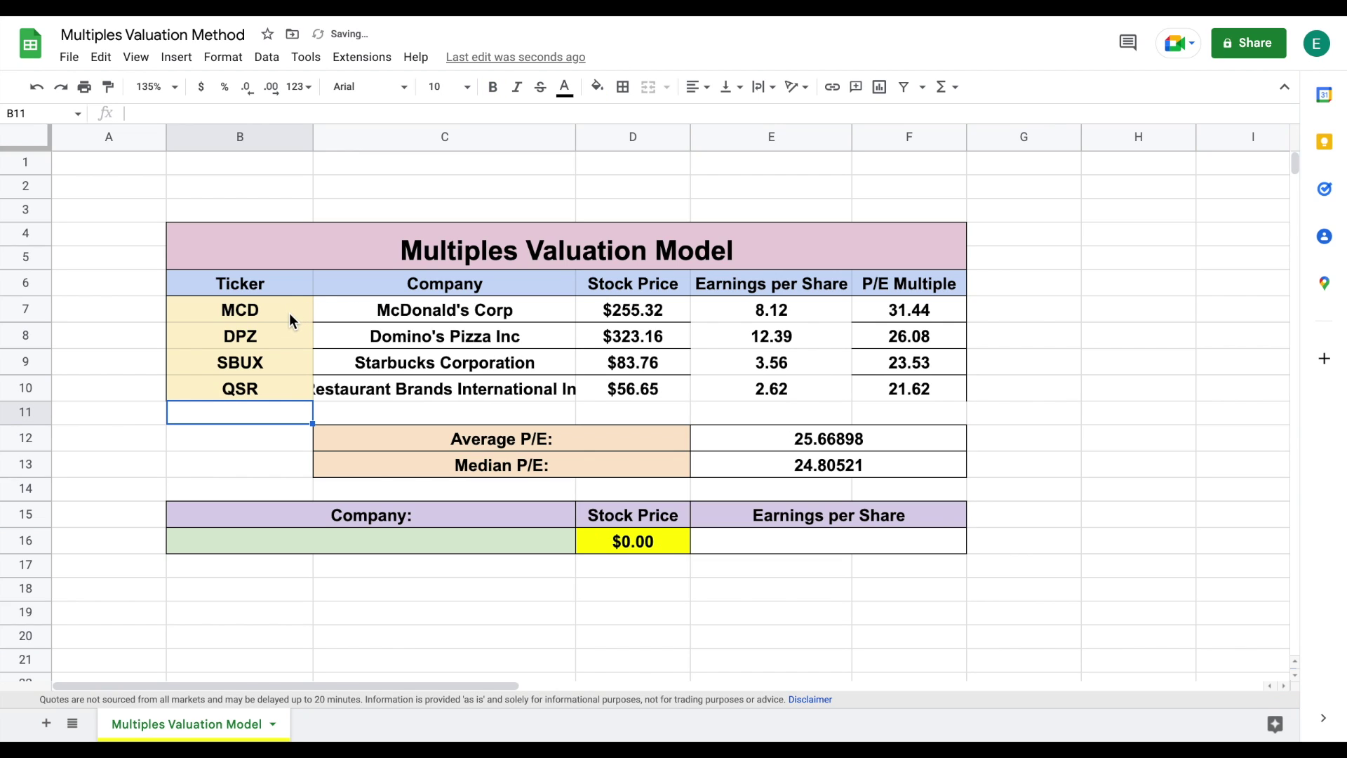
pyautogui.moveTo(288, 306); pyautogui.dragTo(281, 385)
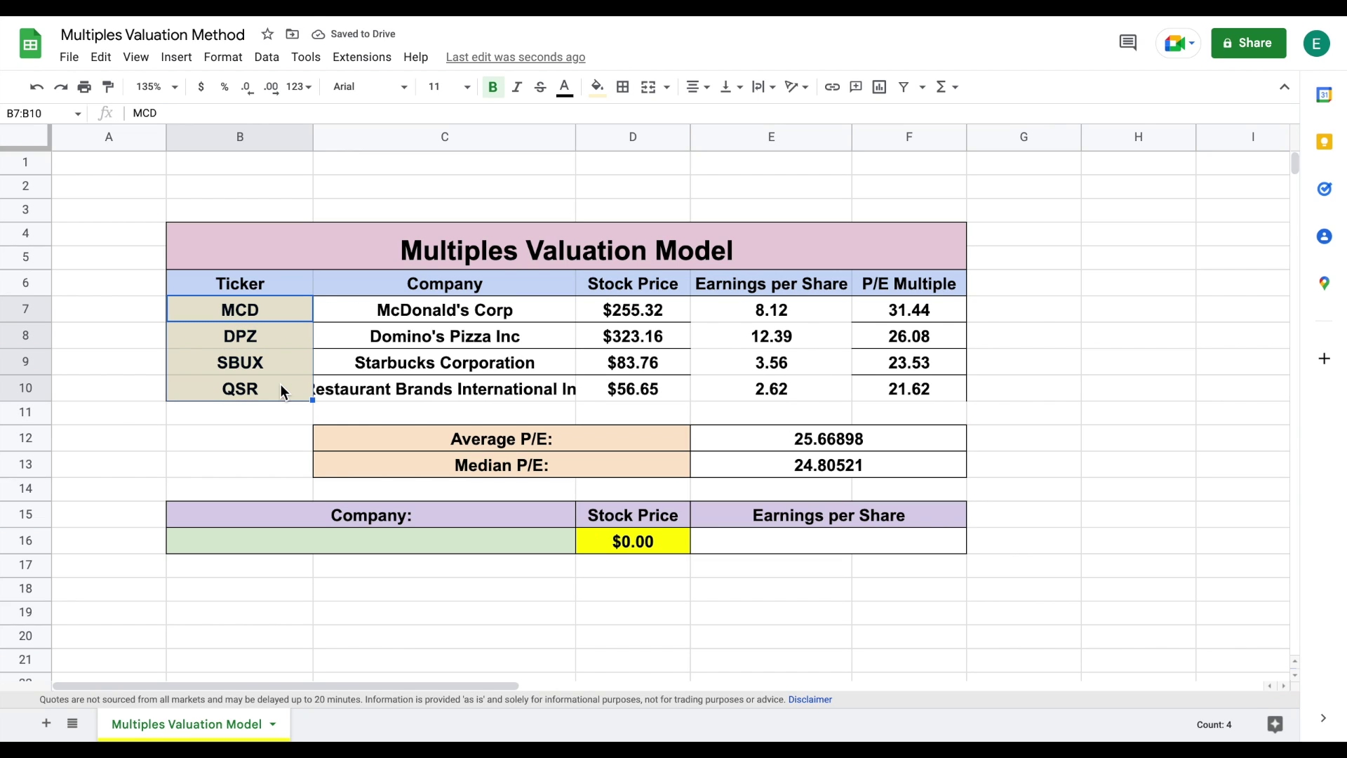
pyautogui.click(1137, 313)
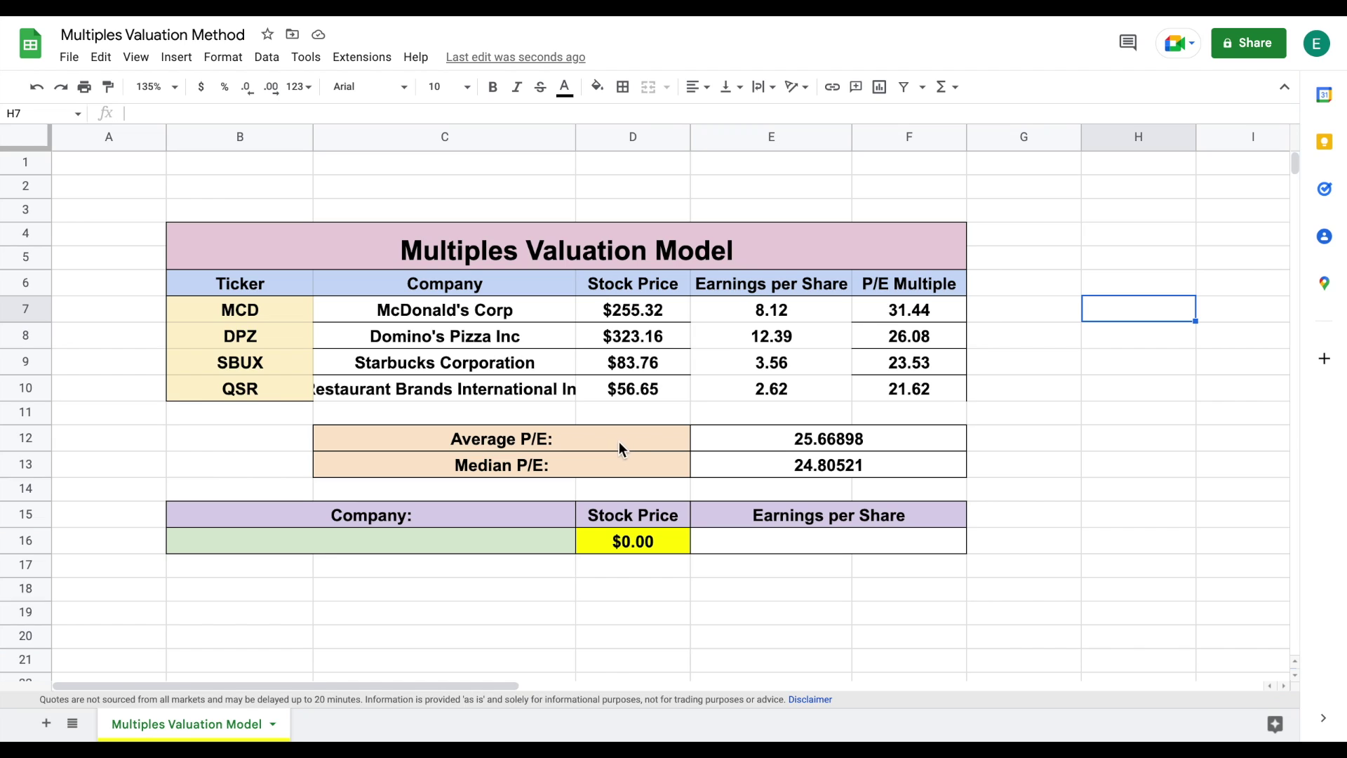
pyautogui.moveTo(291, 309); pyautogui.dragTo(277, 385)
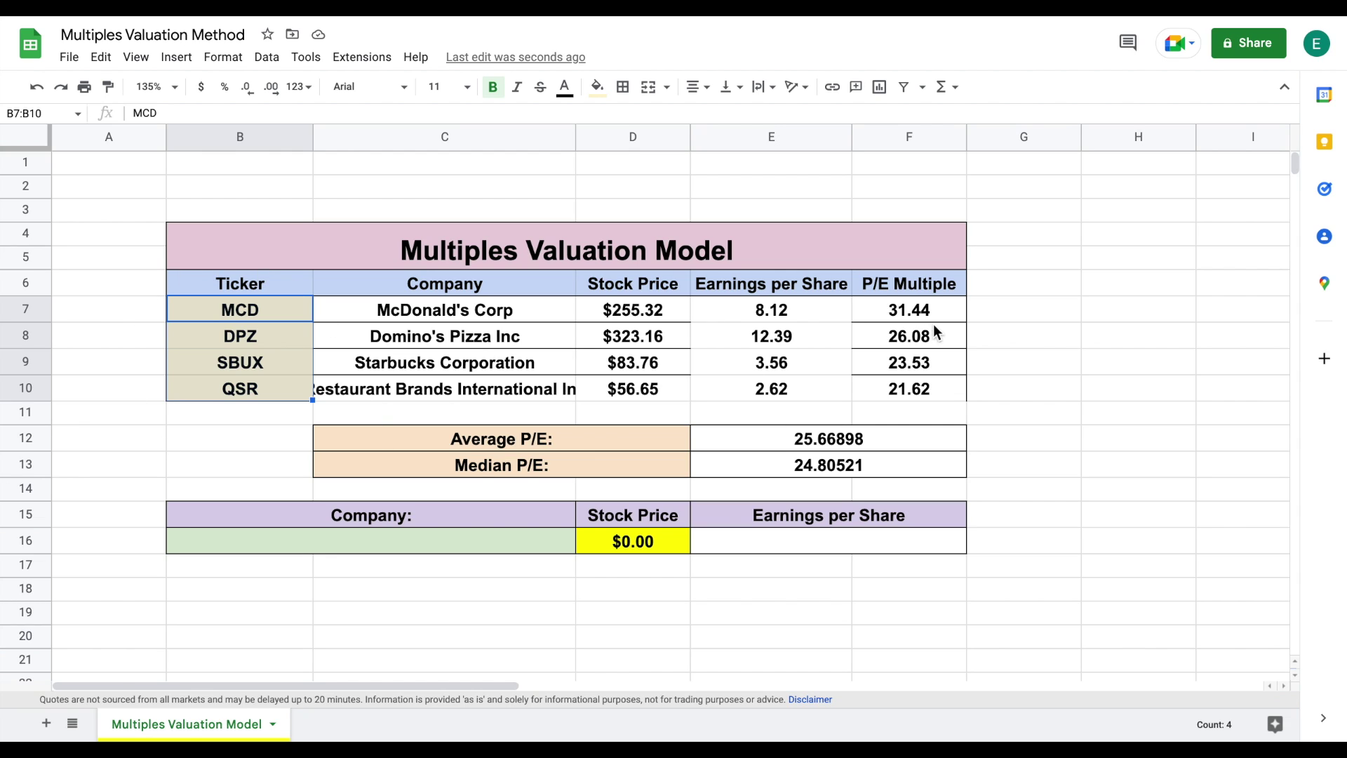
pyautogui.moveTo(947, 310); pyautogui.dragTo(933, 398)
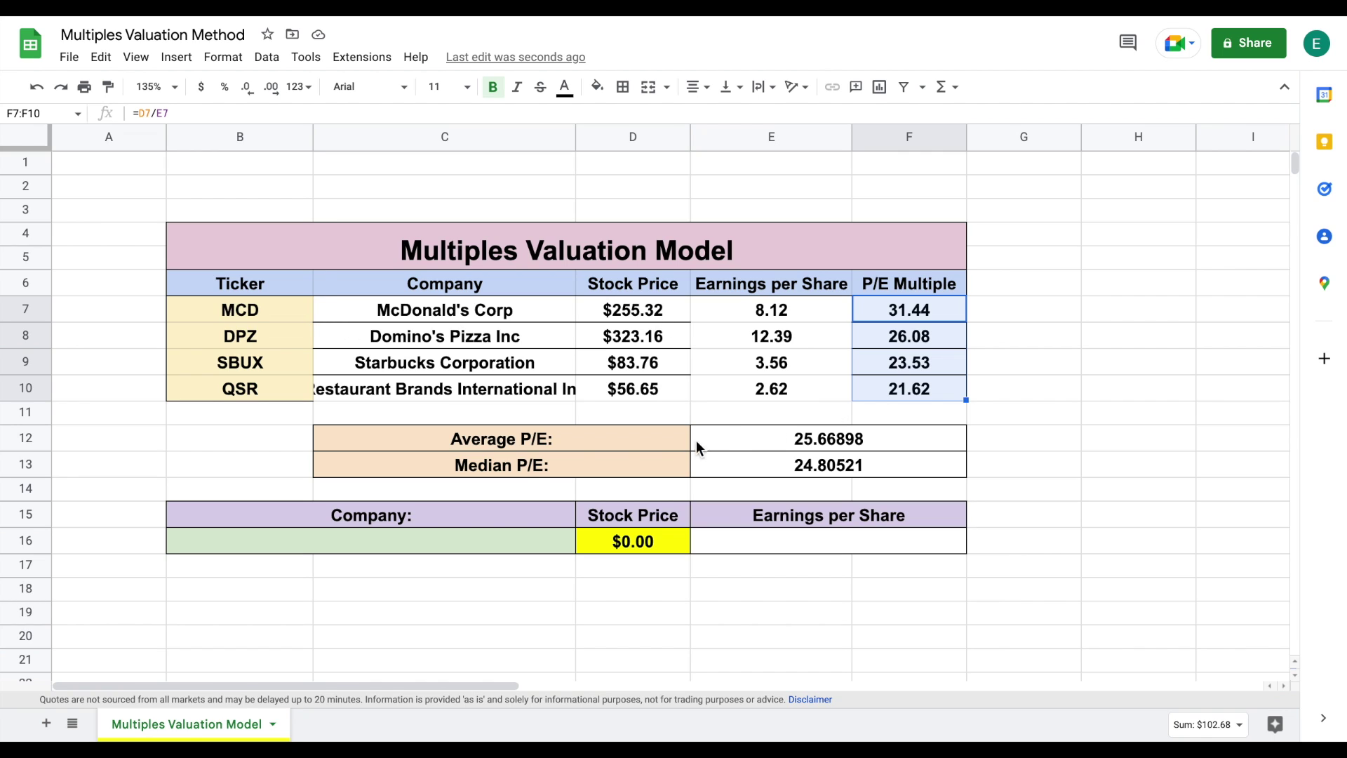
pyautogui.moveTo(662, 439); pyautogui.dragTo(754, 439)
pyautogui.moveTo(669, 472); pyautogui.dragTo(745, 474)
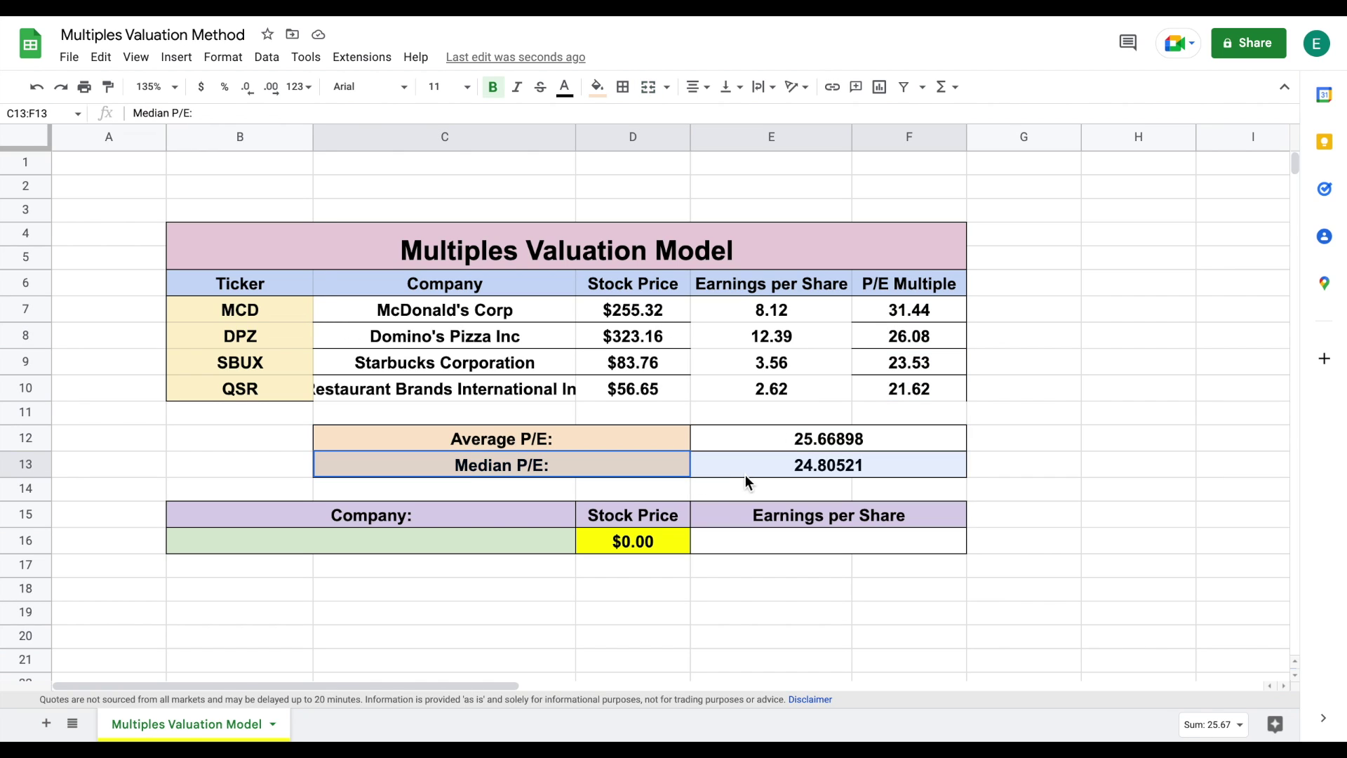
pyautogui.click(827, 438)
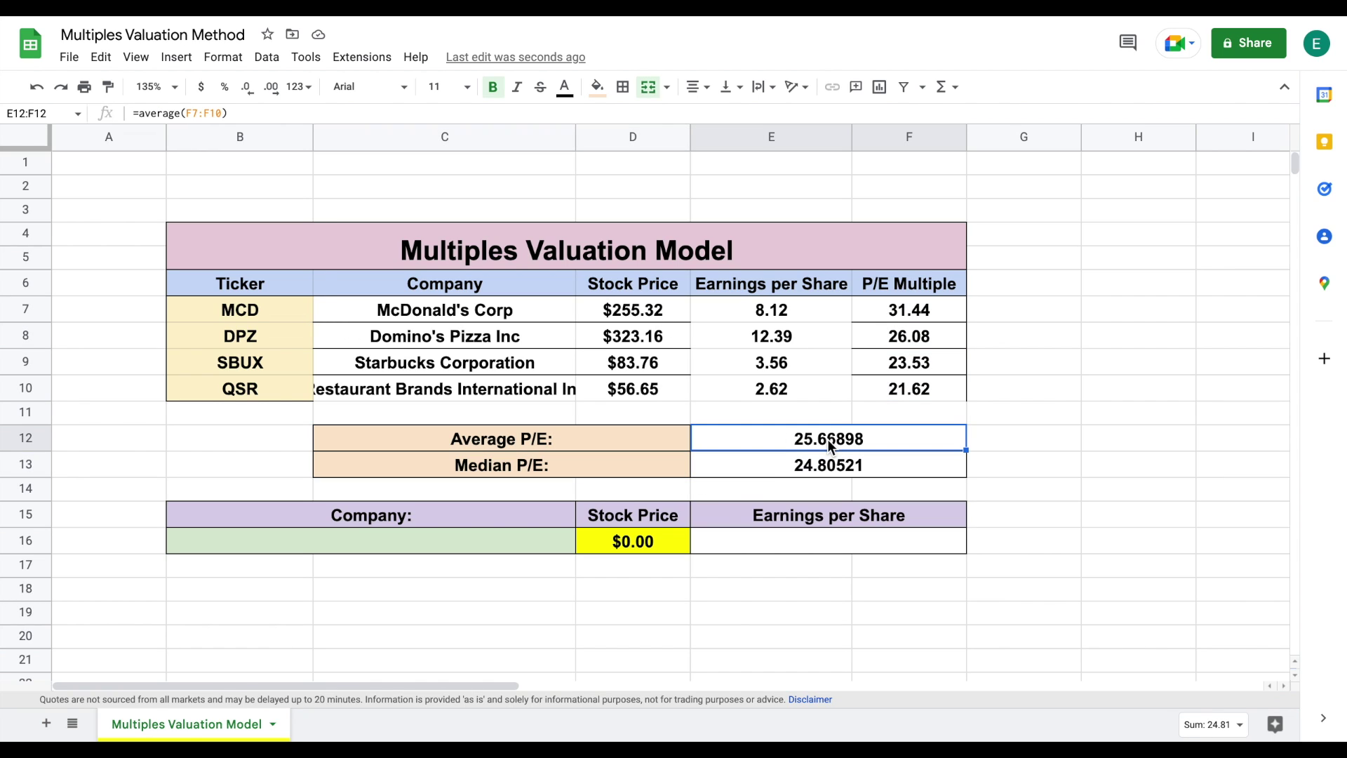
pyautogui.click(477, 542)
# - Enter WEN as the company ticker in B16
pyautogui.write('WEN')
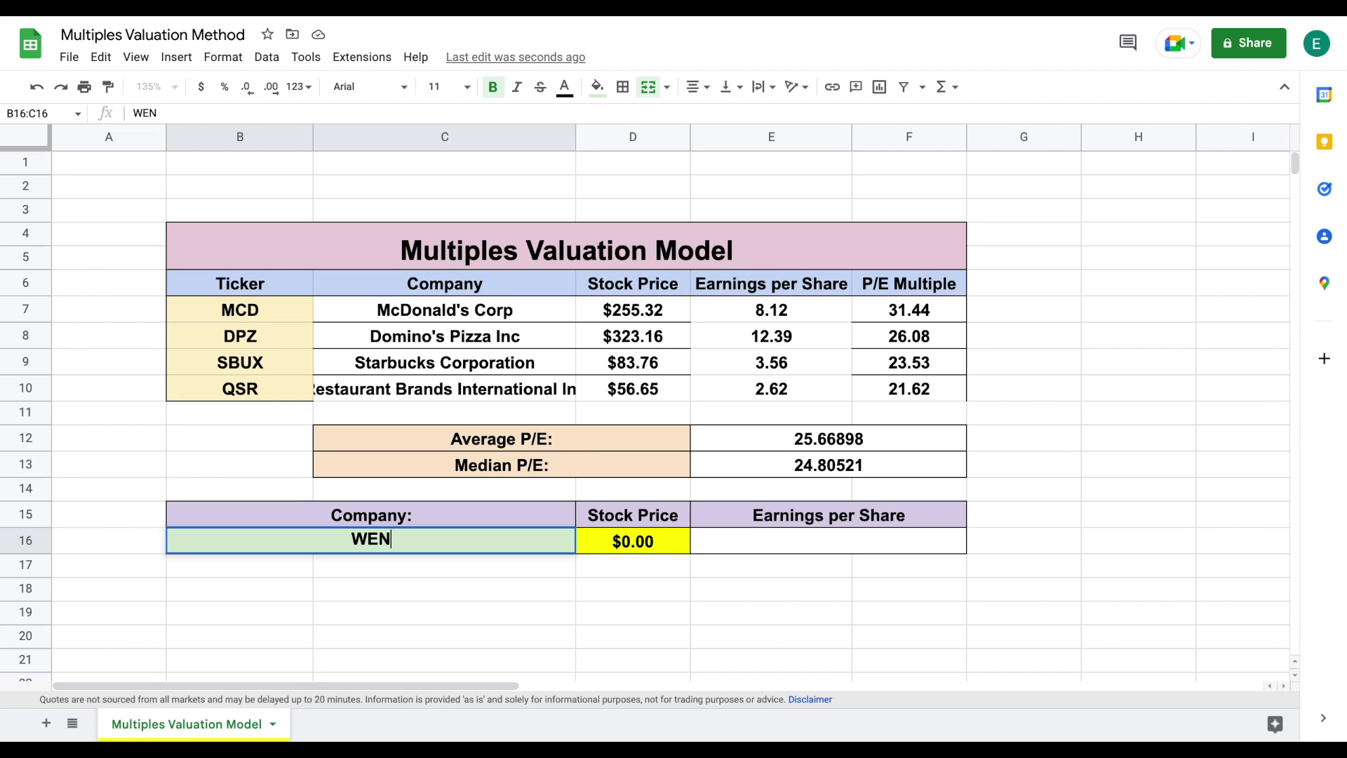
pyautogui.press('Return')
# - Pull WEN's EPS into E16 with =GOOGLEFINANCE(B16,"EPS"), returning 0.81 and a $20.79 implied price
pyautogui.click(846, 543)
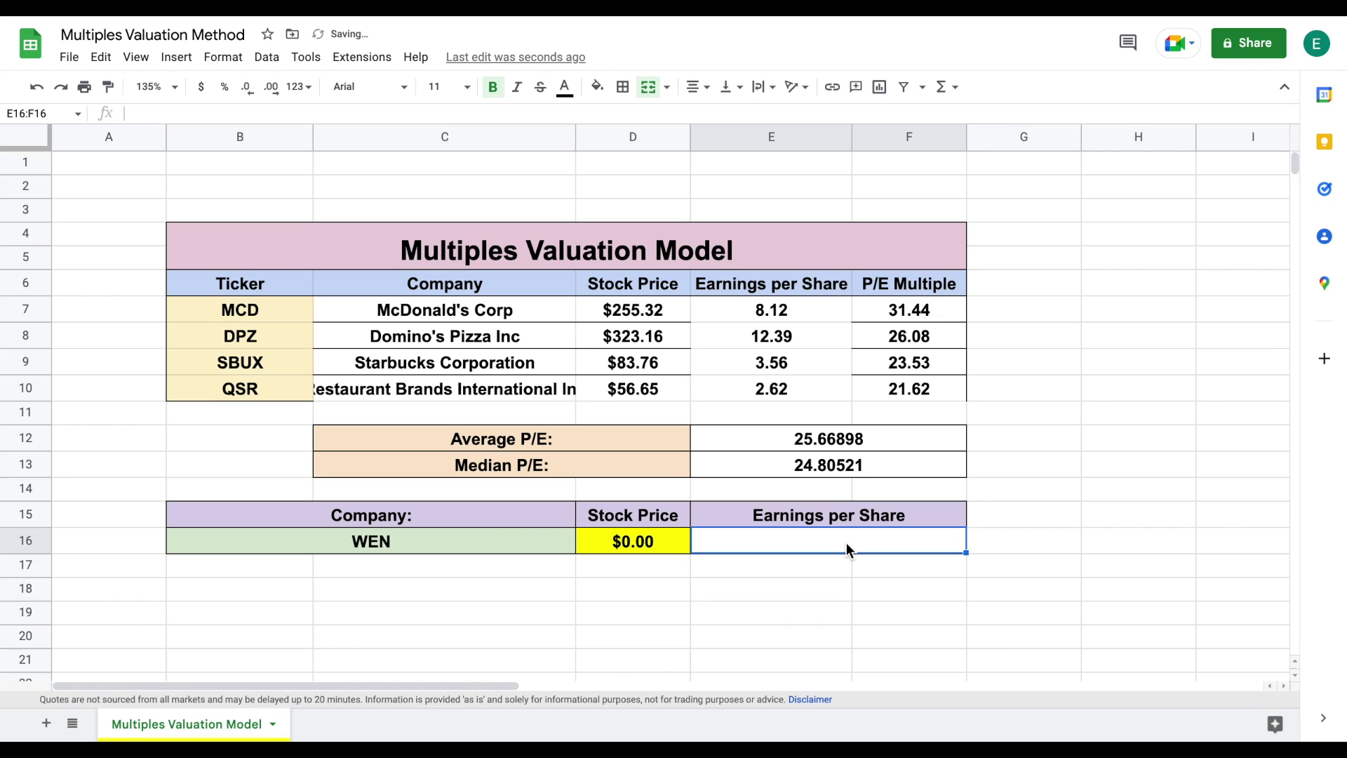
pyautogui.write('=')
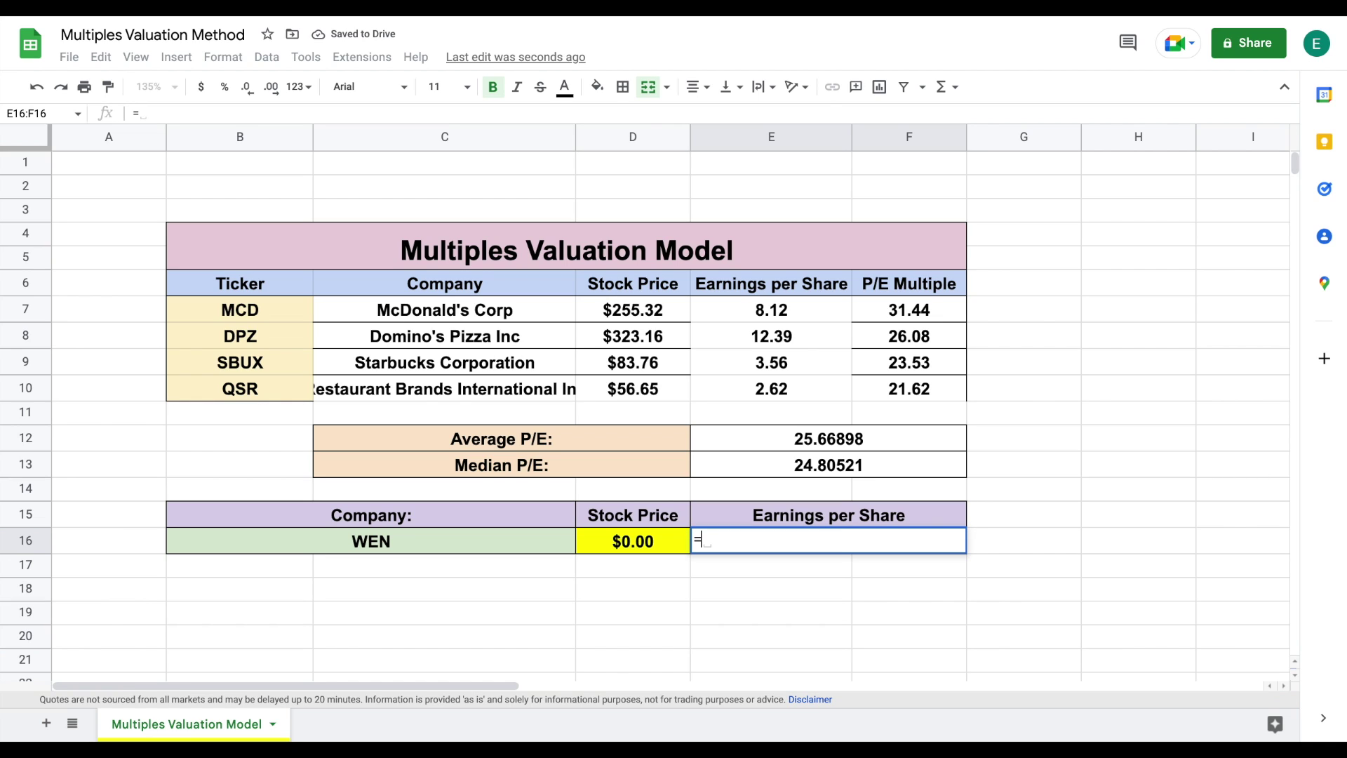
pyautogui.write('go')
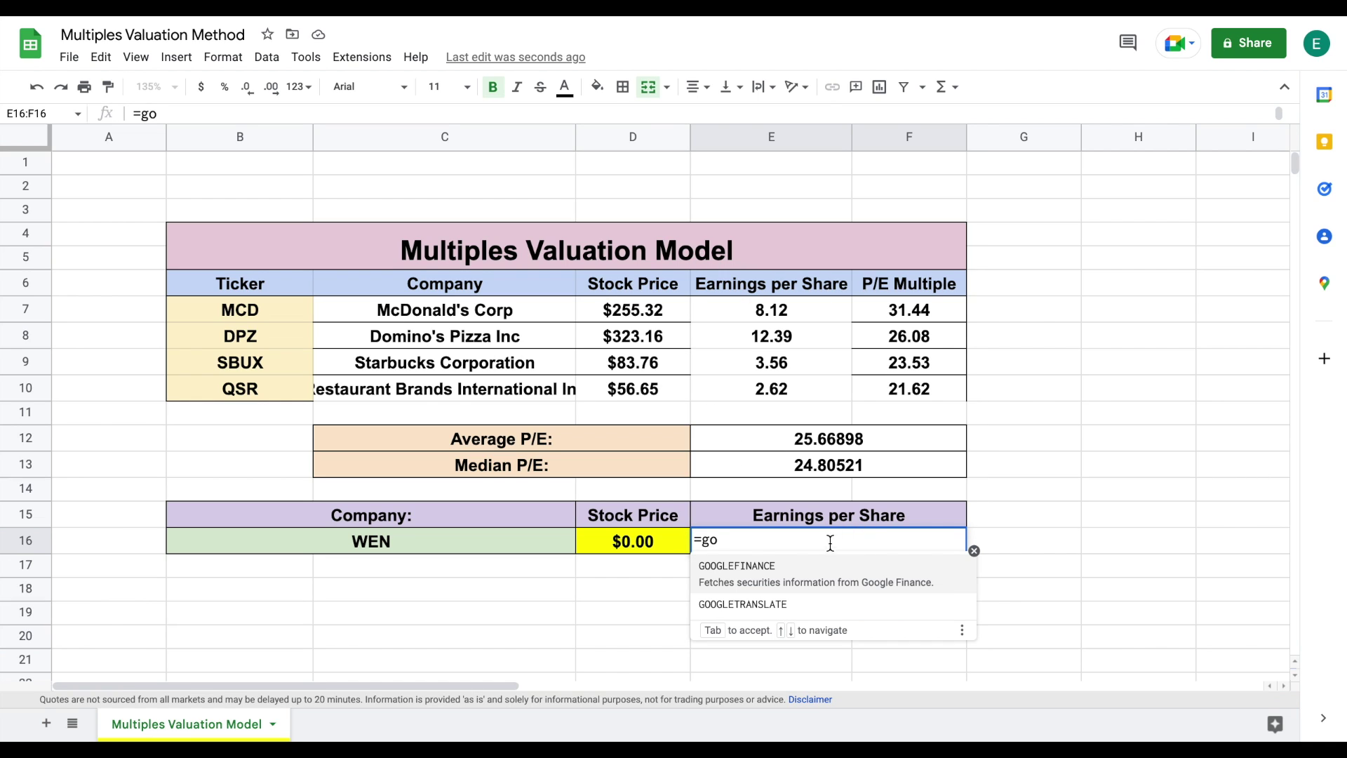
pyautogui.click(810, 569)
pyautogui.click(398, 543)
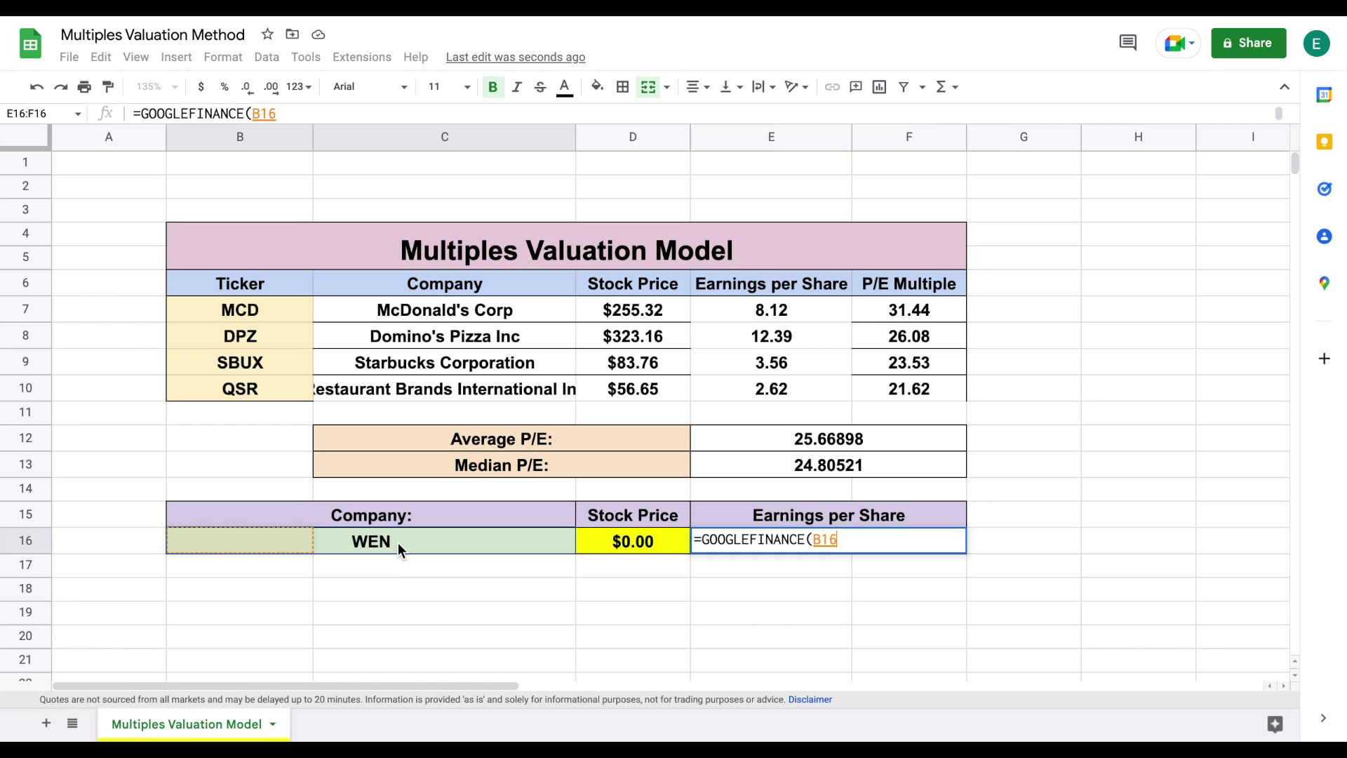
pyautogui.write(',"EPS")')
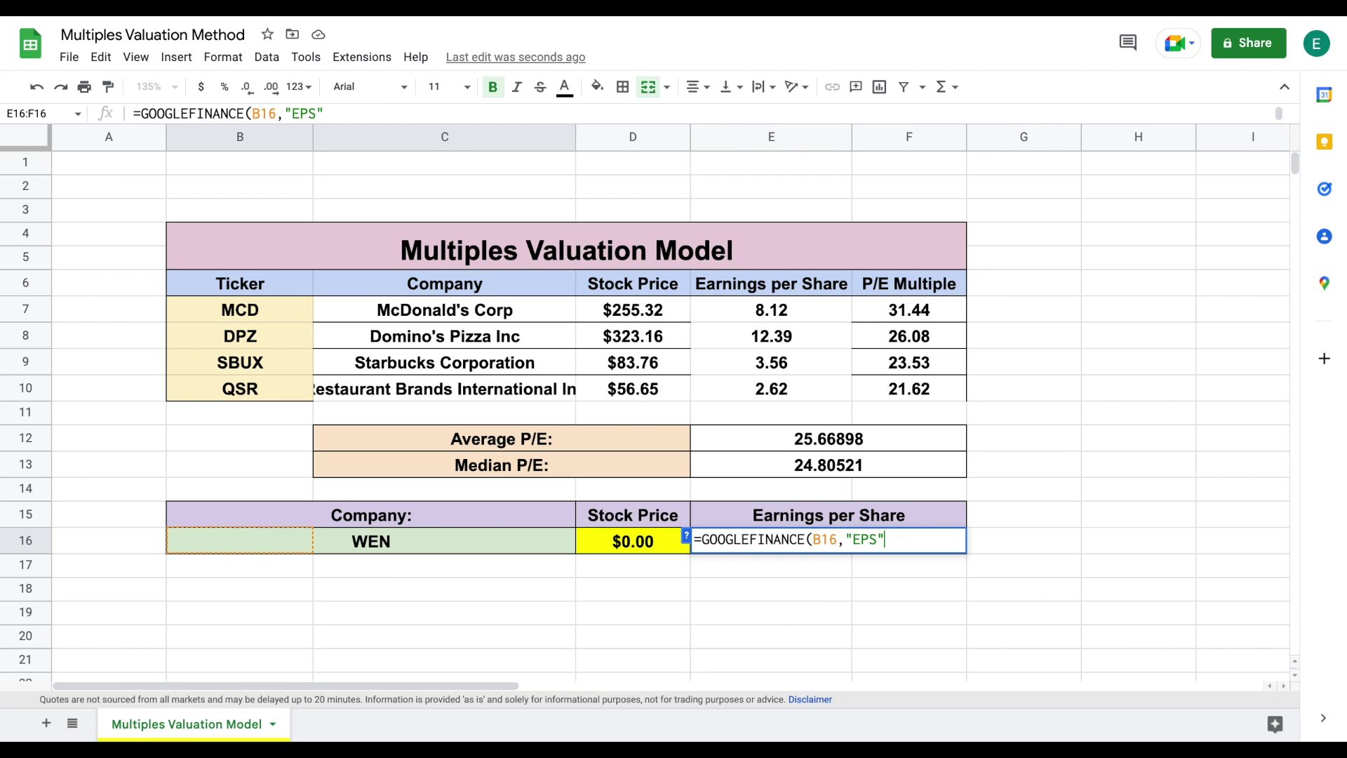
pyautogui.press('Return')
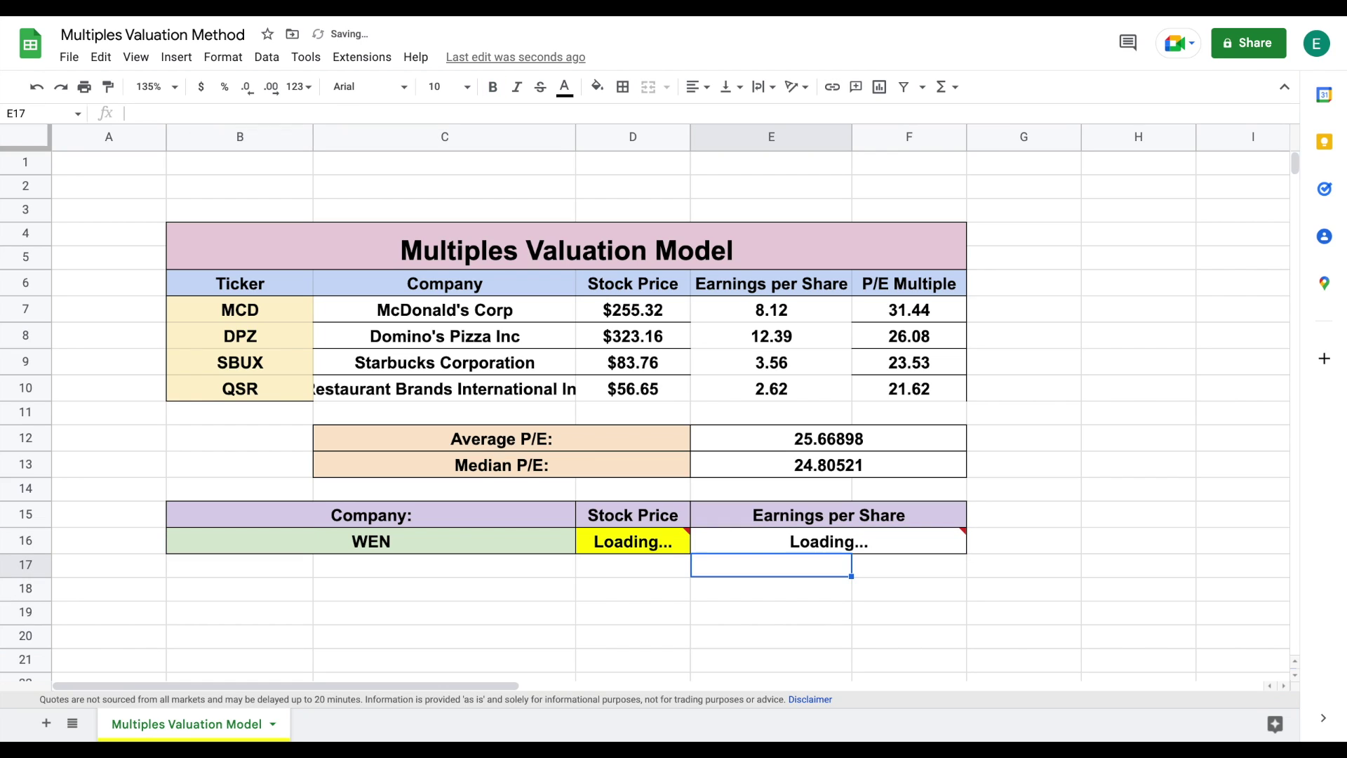
pyautogui.click(862, 542)
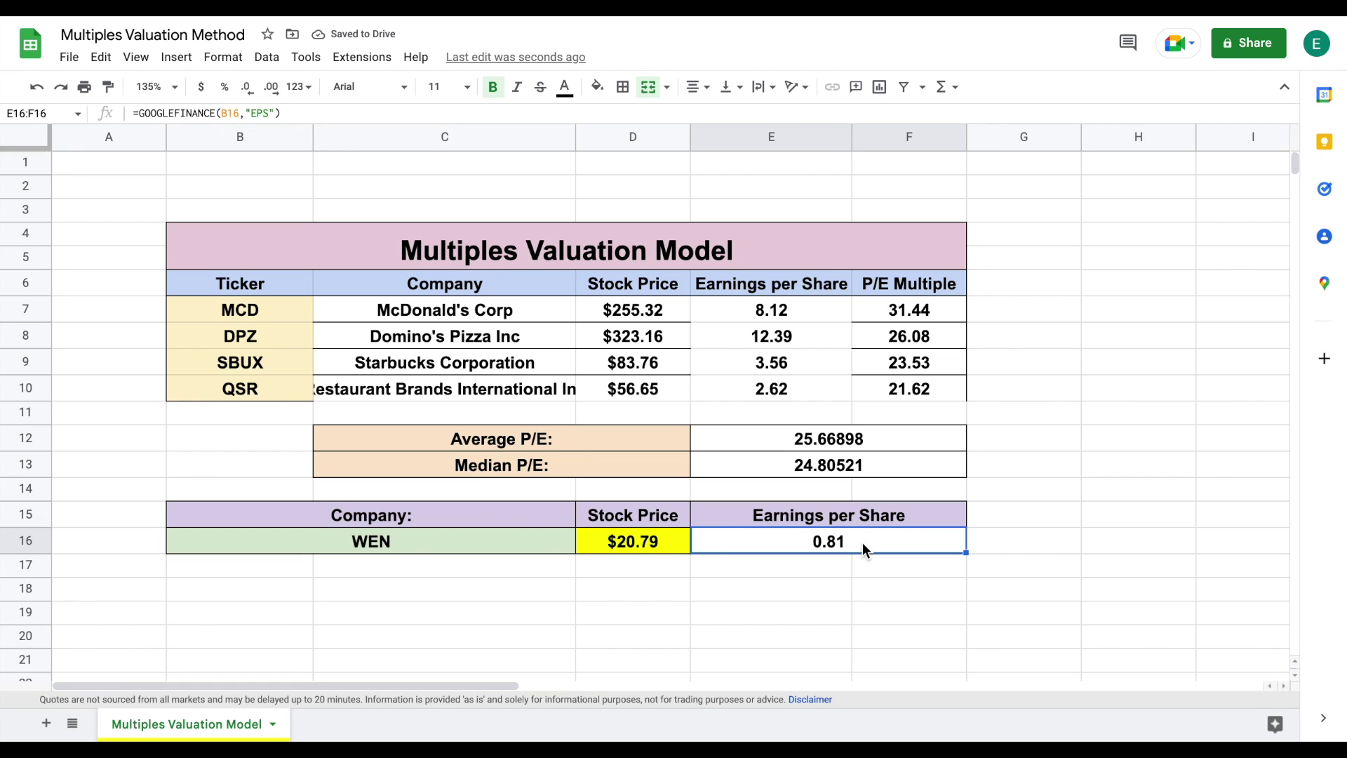
pyautogui.click(647, 435)
pyautogui.keyDown('shift'); pyautogui.click(735, 439); pyautogui.keyUp('shift')
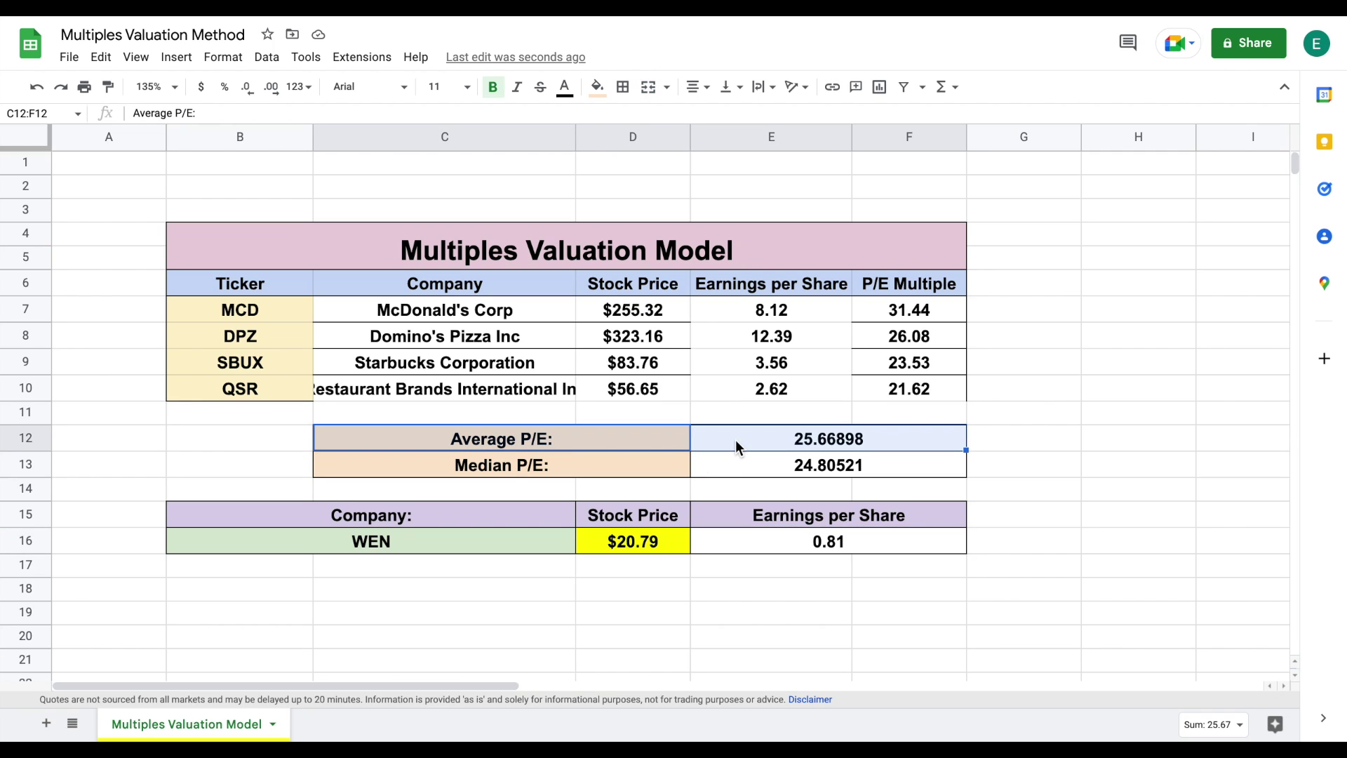
pyautogui.click(800, 447)
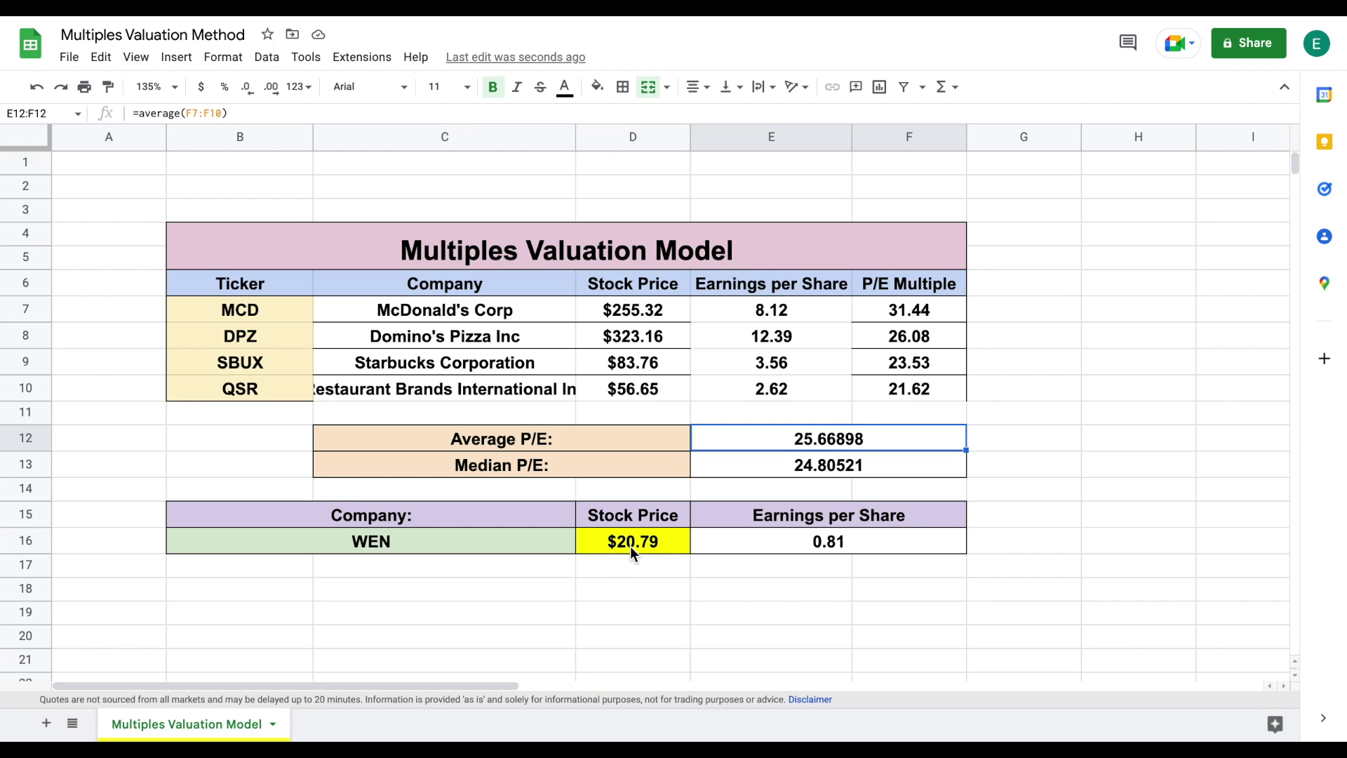
pyautogui.click(674, 538)
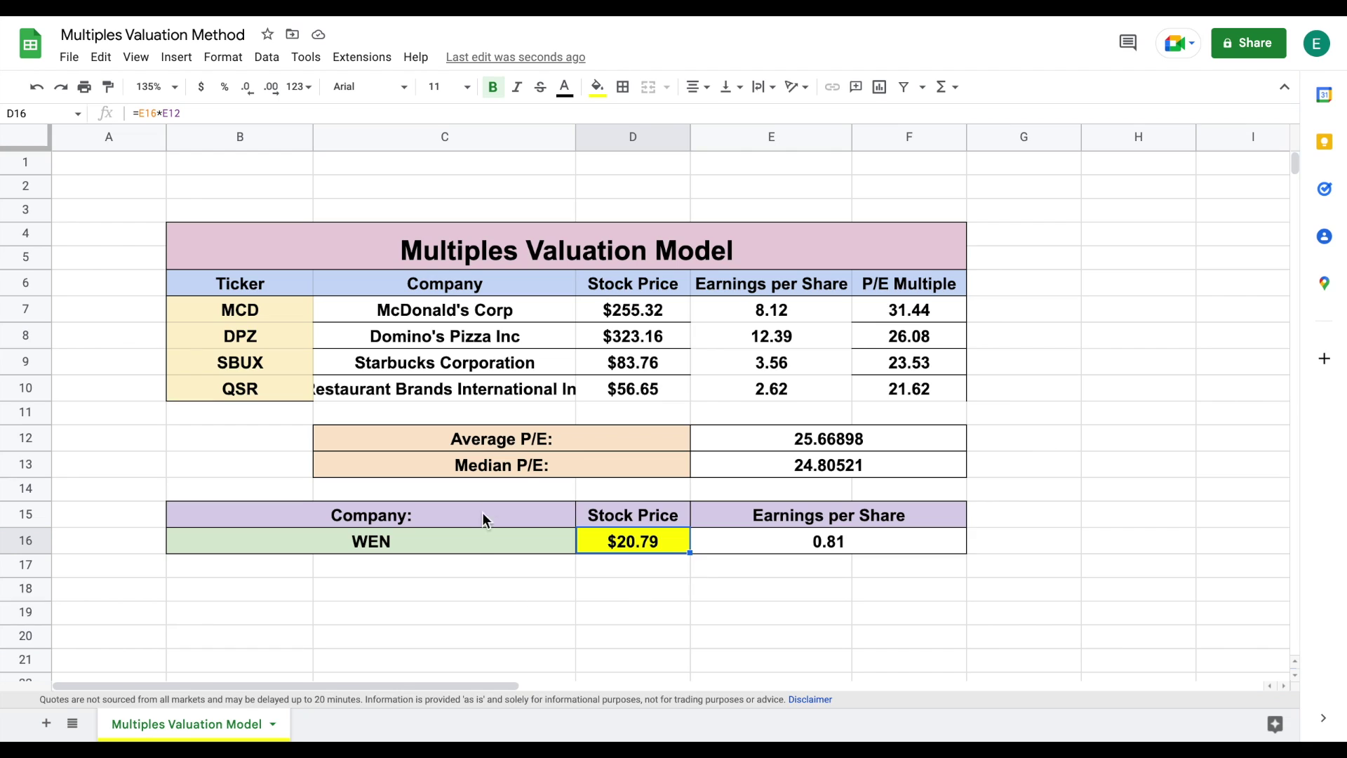
pyautogui.click(475, 589)
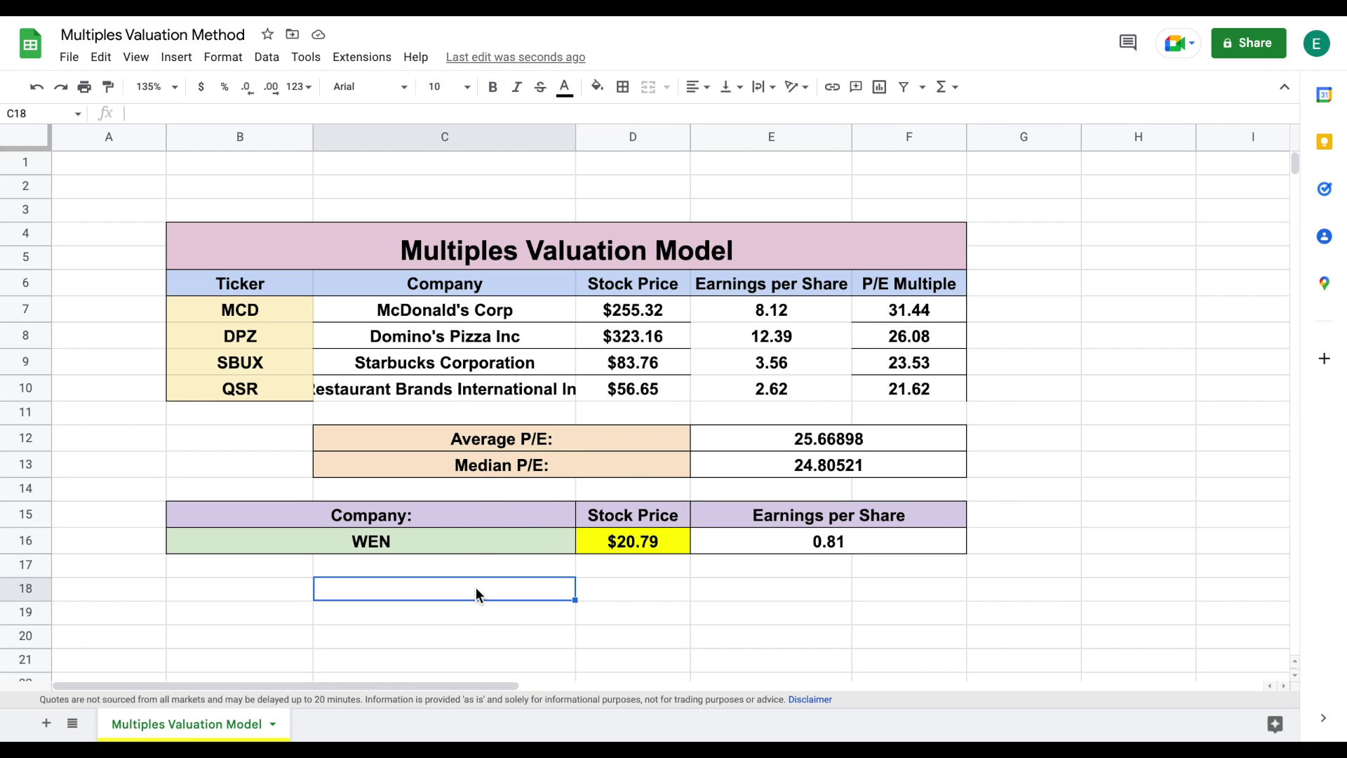
pyautogui.click(625, 589)
# - Enter =GOOGLEFINANCE(B16,"price") in D18, returning WEN's market price of 20.07
pyautogui.write('=')
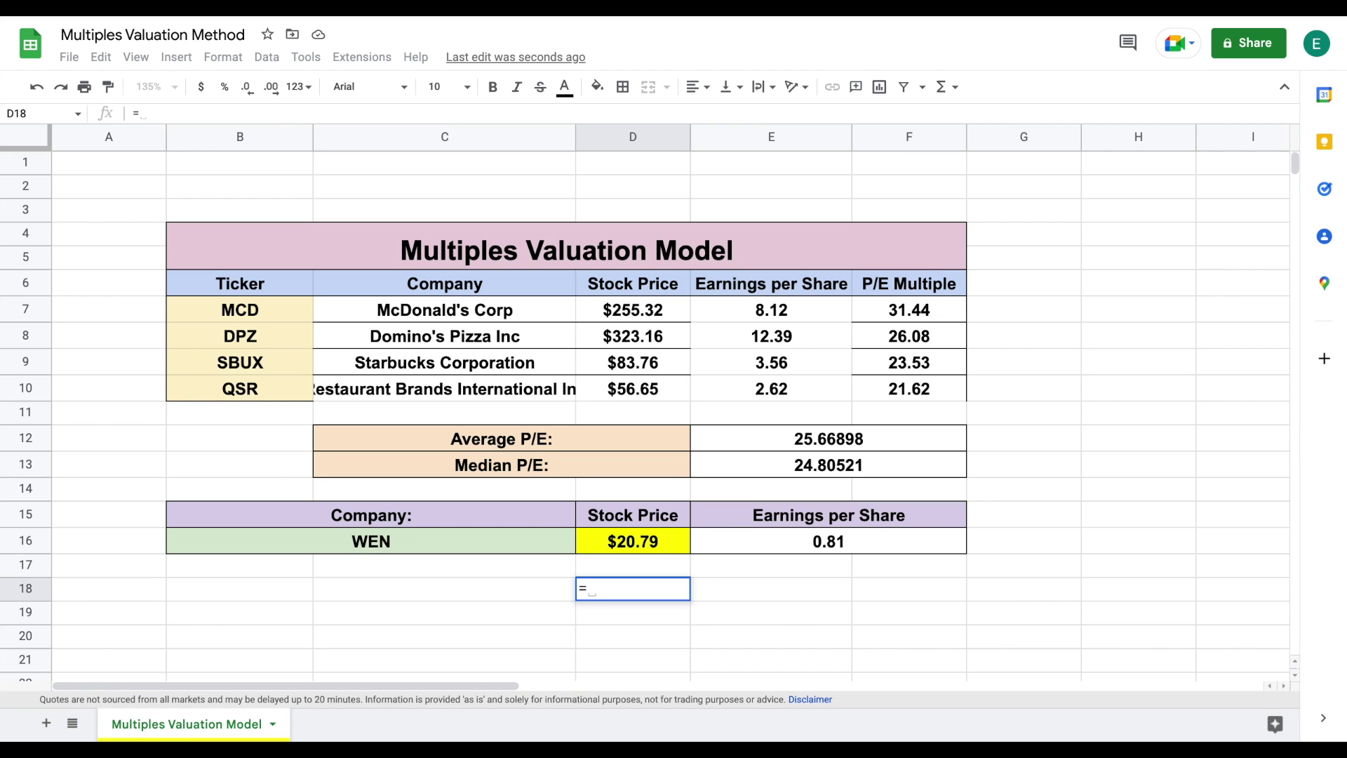
pyautogui.write('go')
pyautogui.click(648, 612)
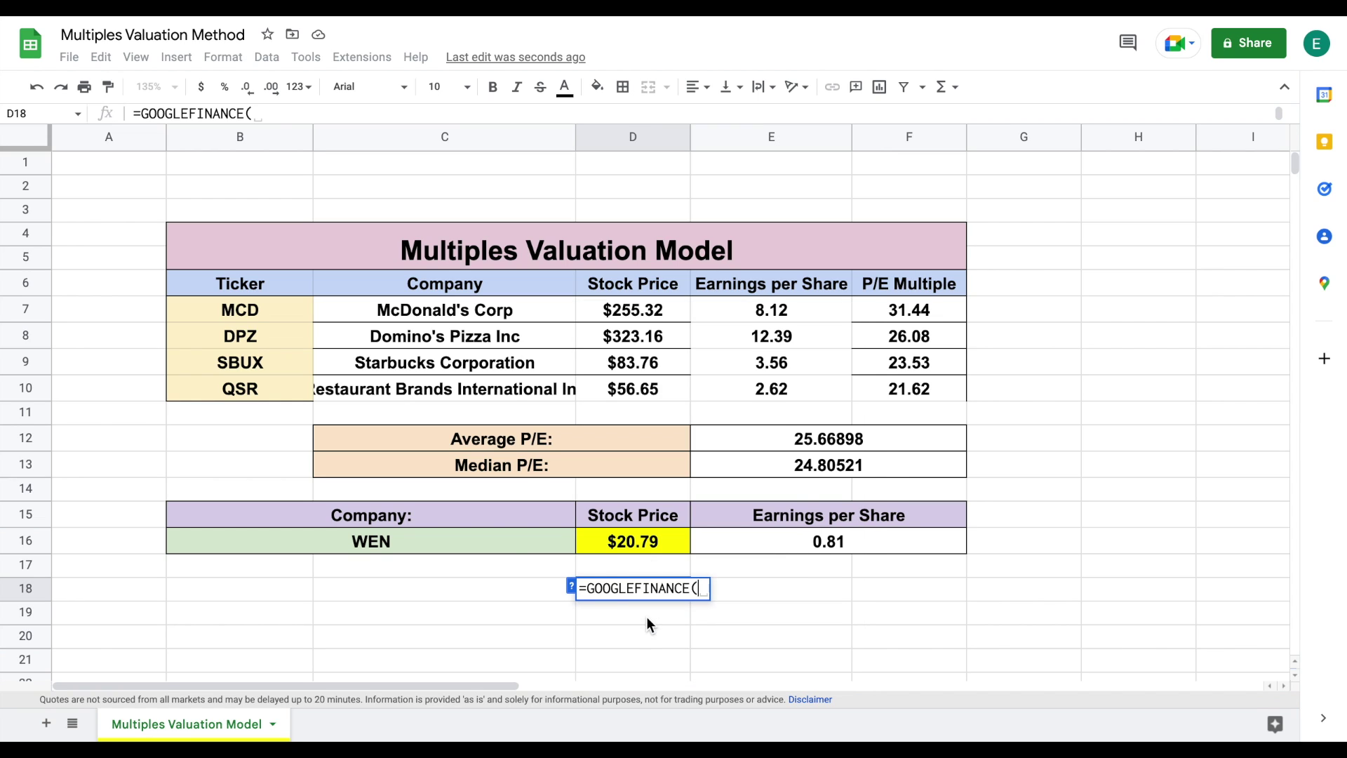
pyautogui.click(484, 540)
pyautogui.write(',')
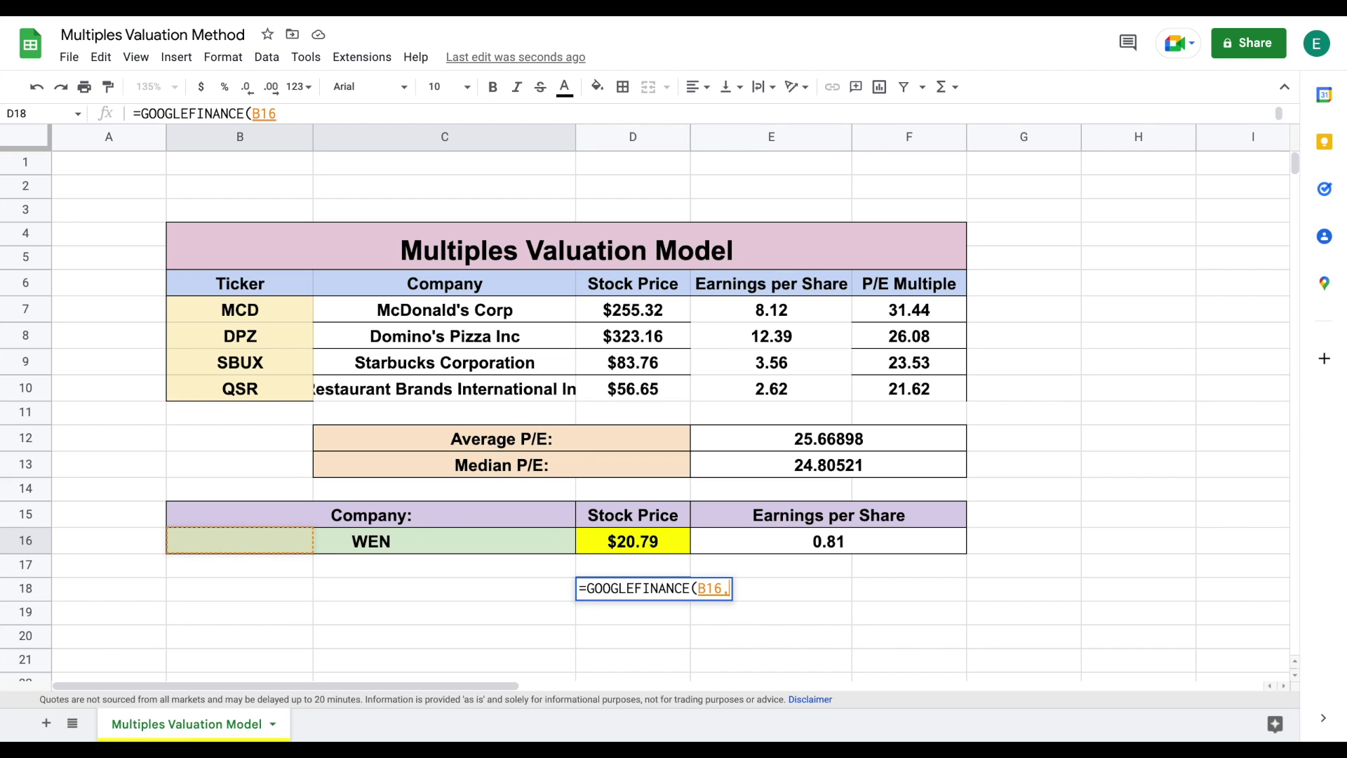
pyautogui.write('"price")')
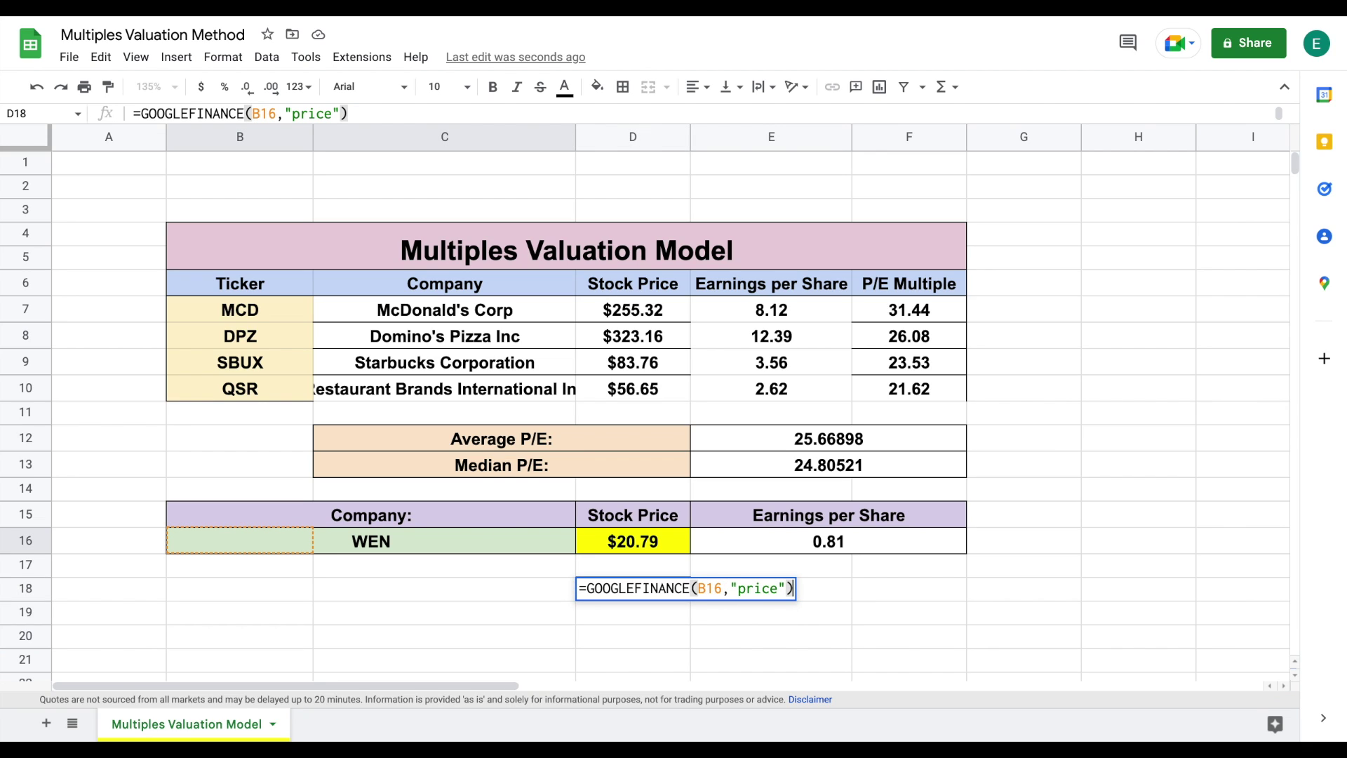
pyautogui.press('Return')
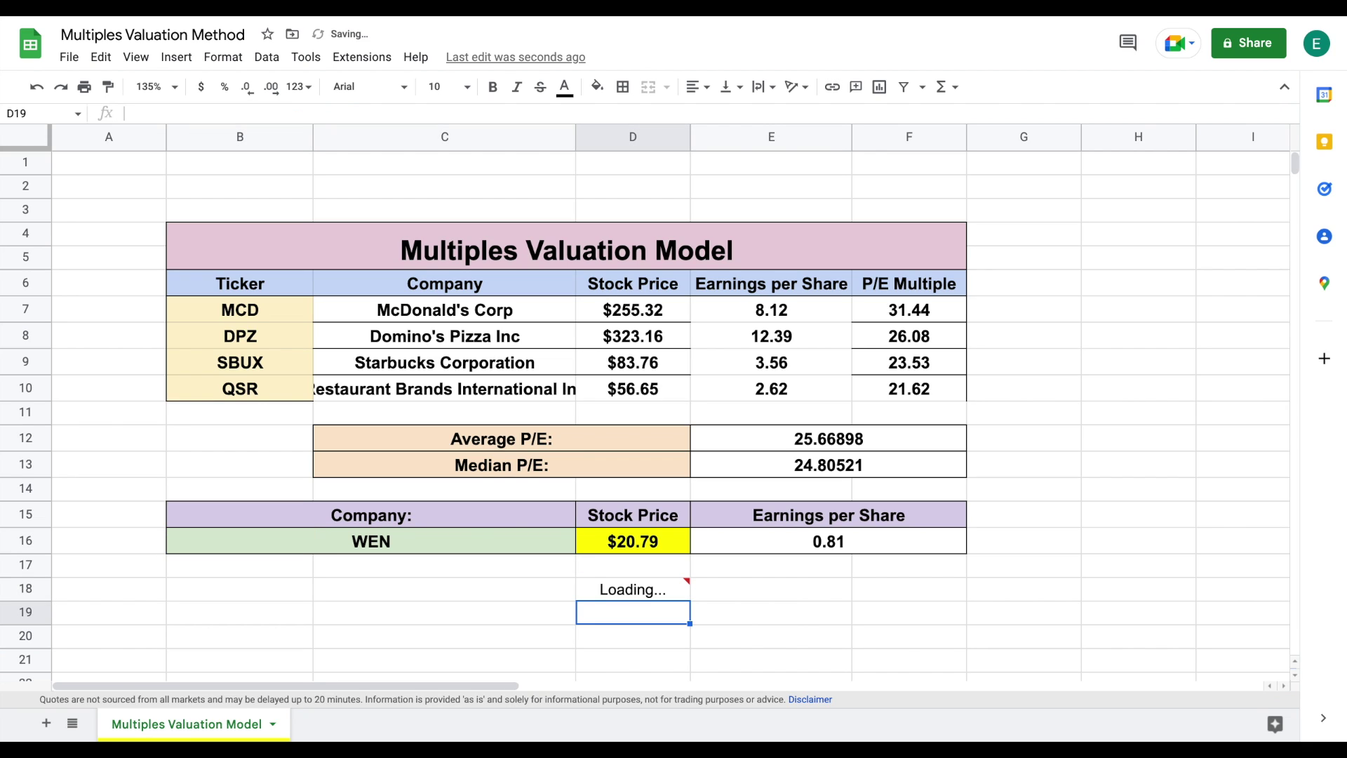
pyautogui.click(662, 586)
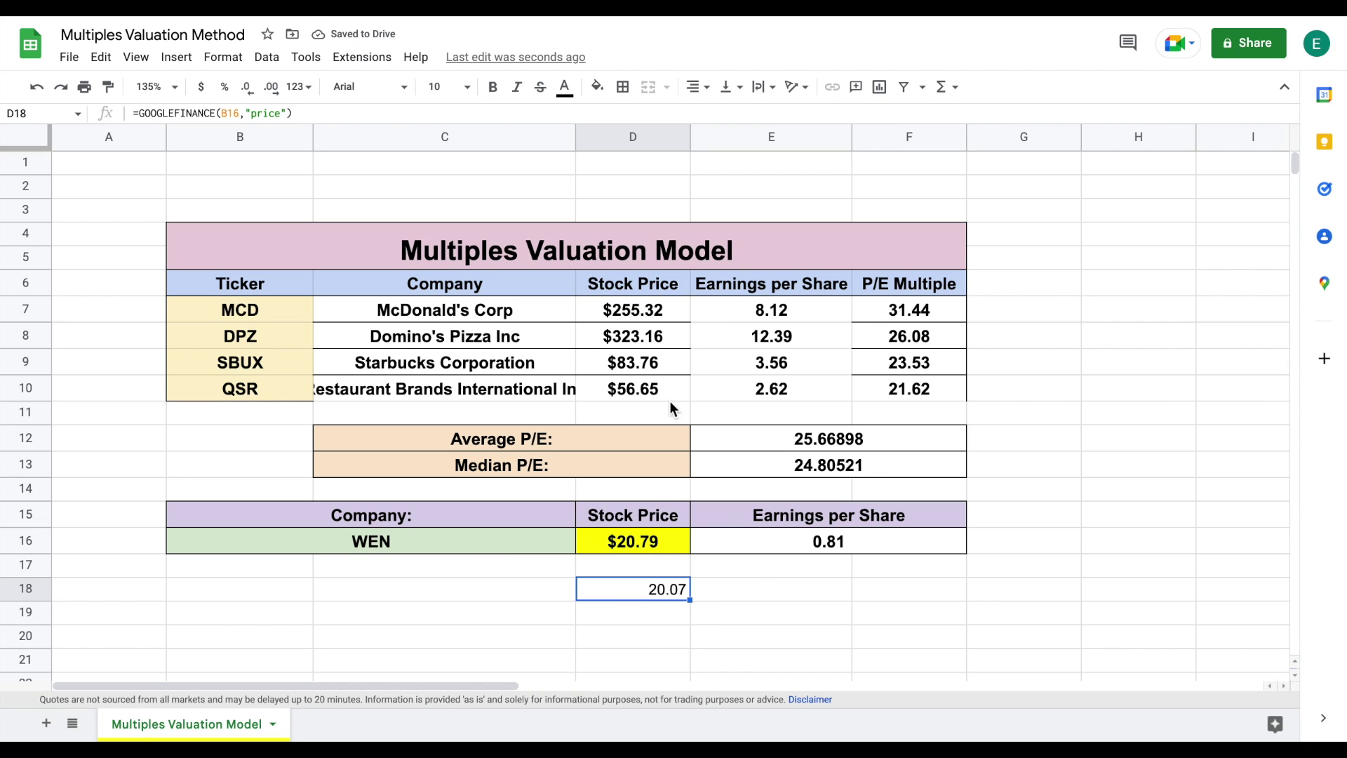
pyautogui.click(696, 254)
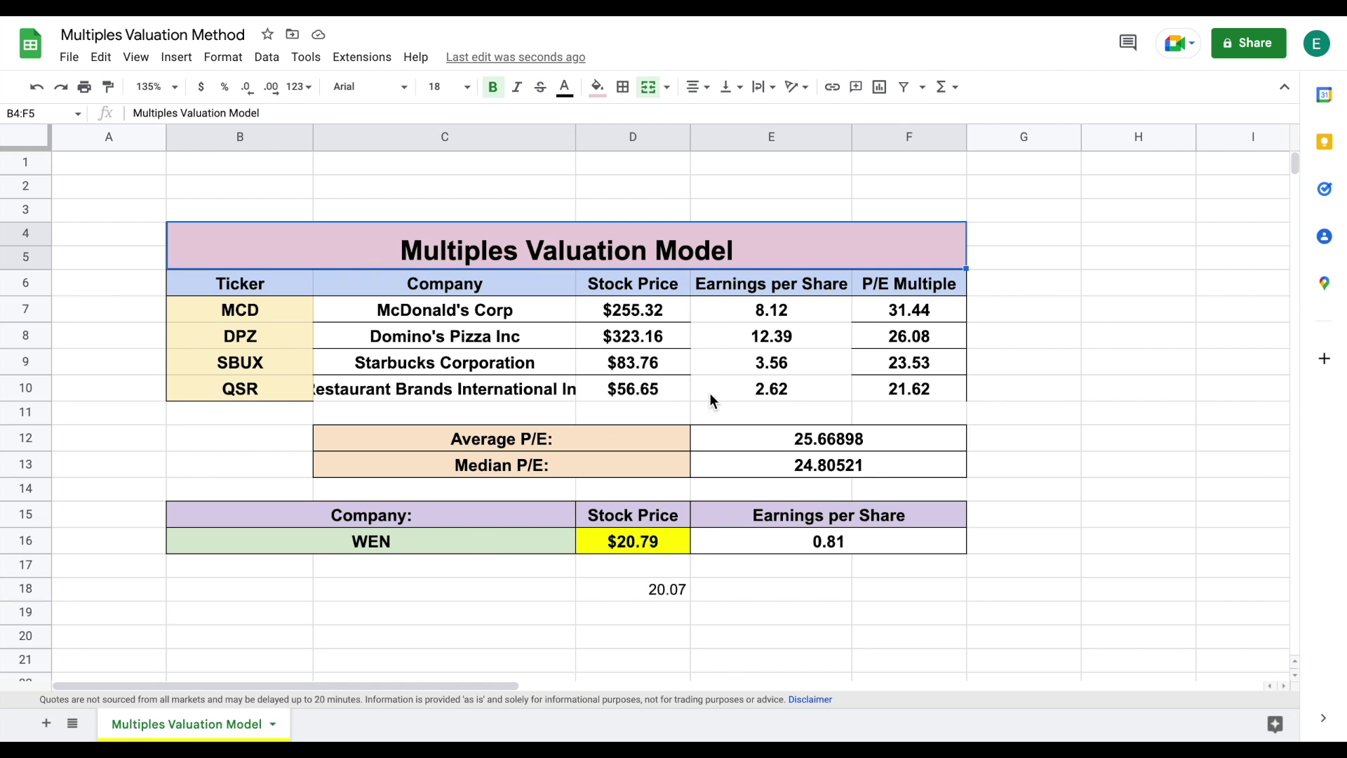
pyautogui.click(652, 546)
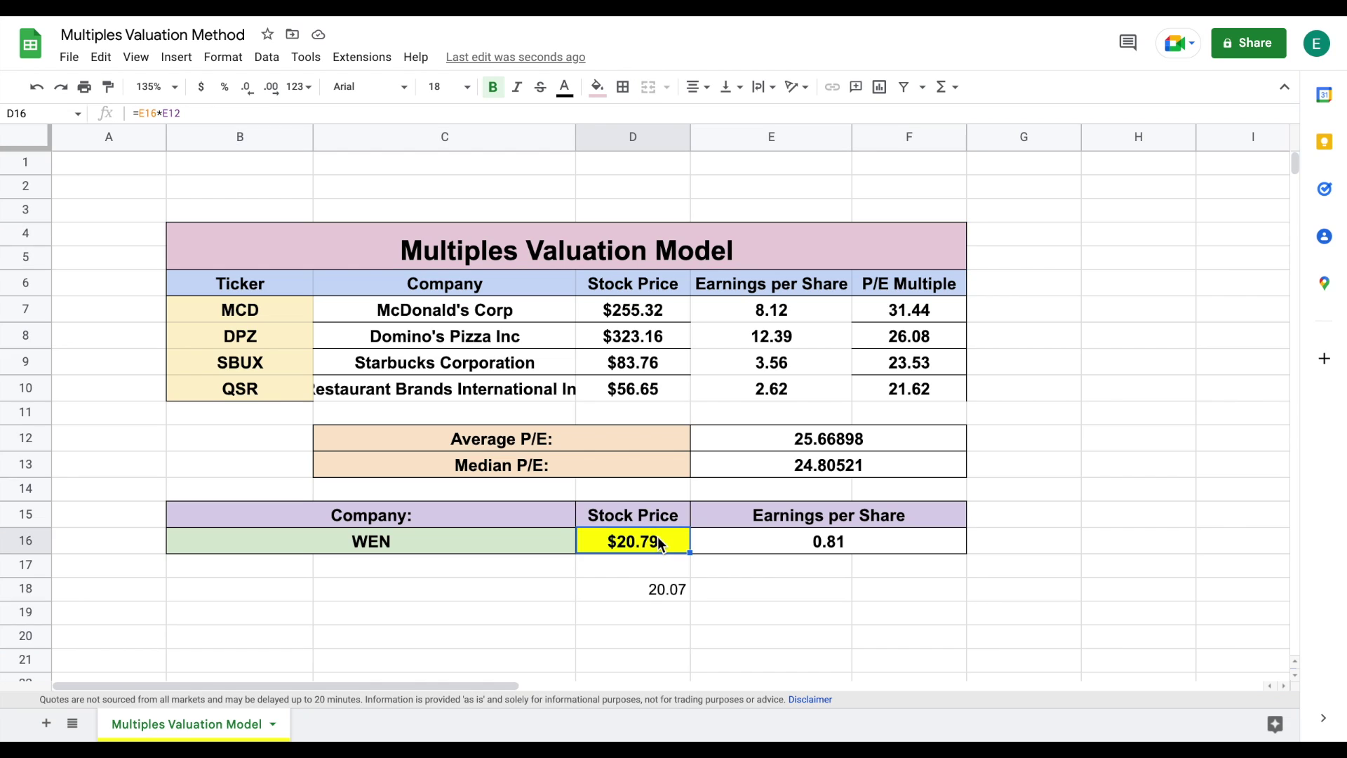
pyautogui.click(676, 593)
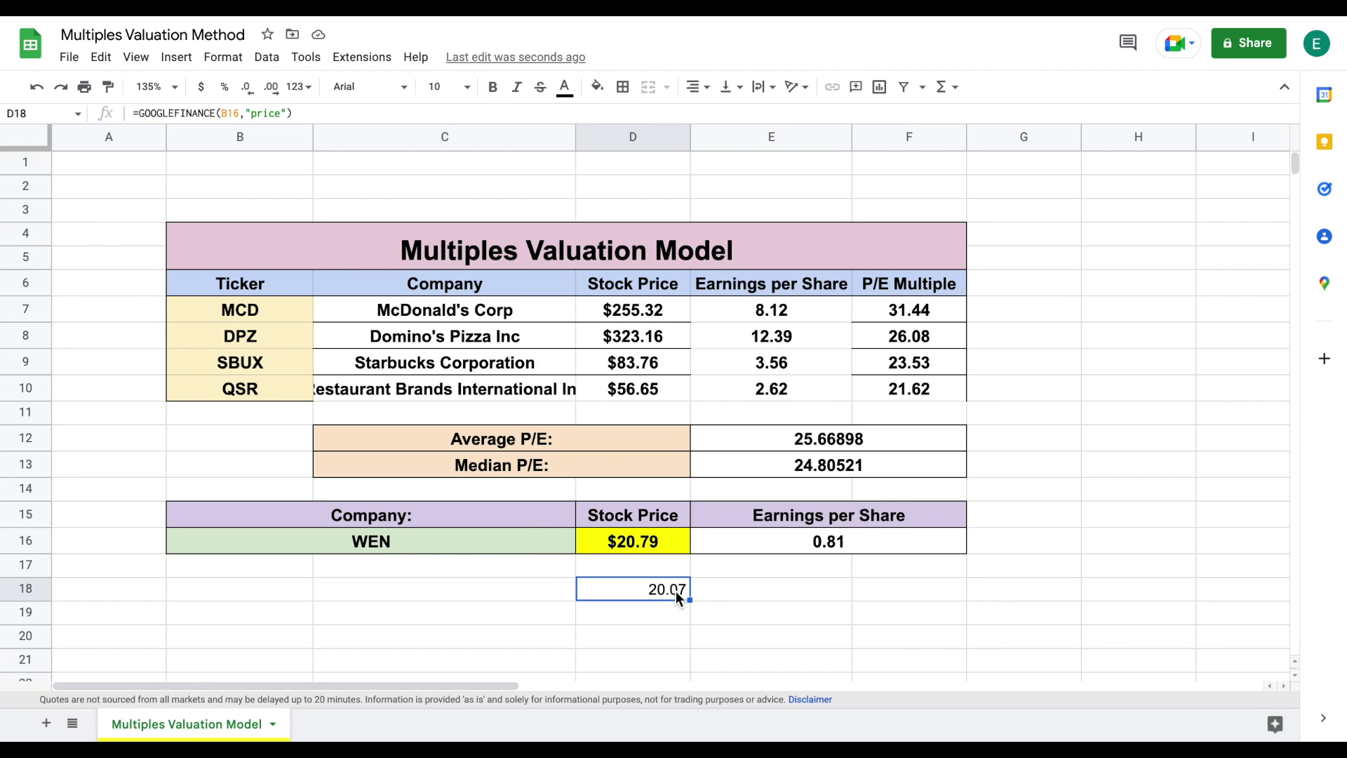
pyautogui.click(598, 542)
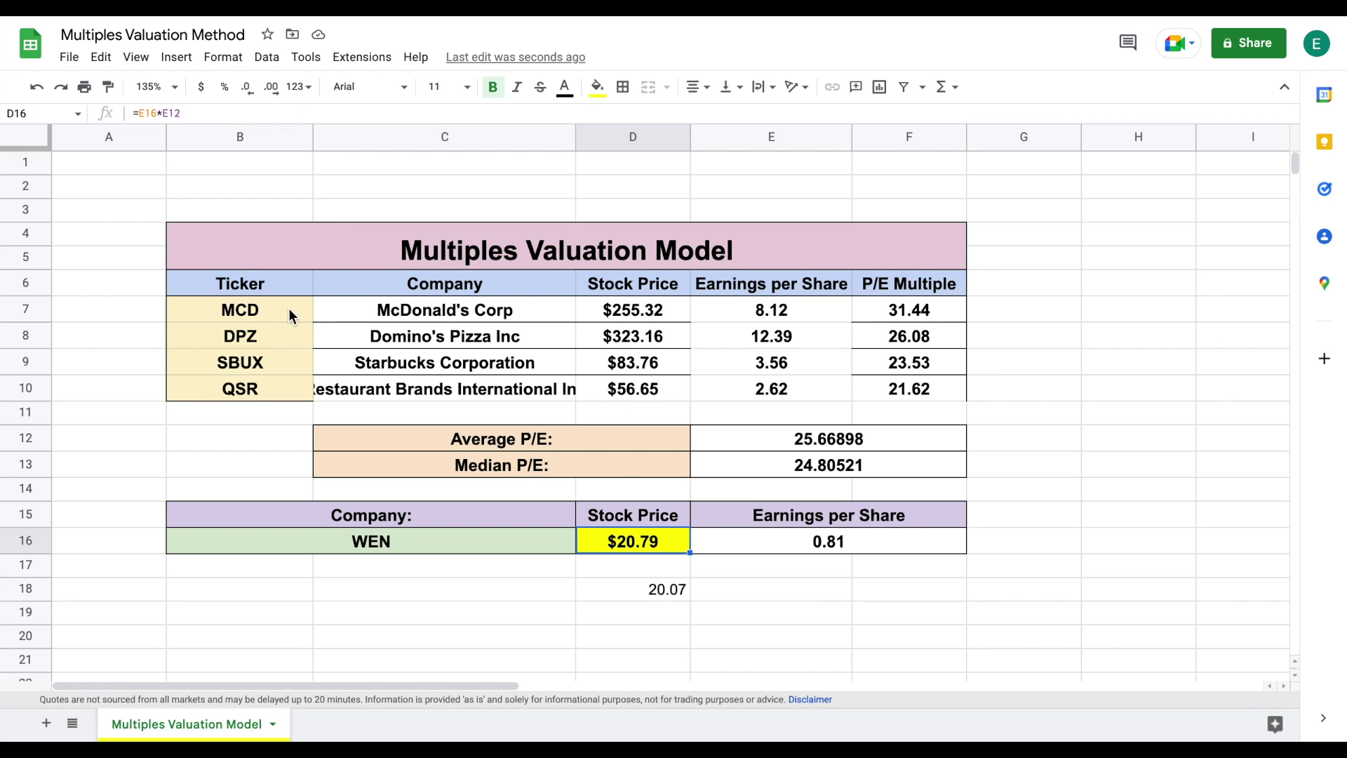
pyautogui.moveTo(288, 314); pyautogui.dragTo(285, 391)
pyautogui.click(588, 252)
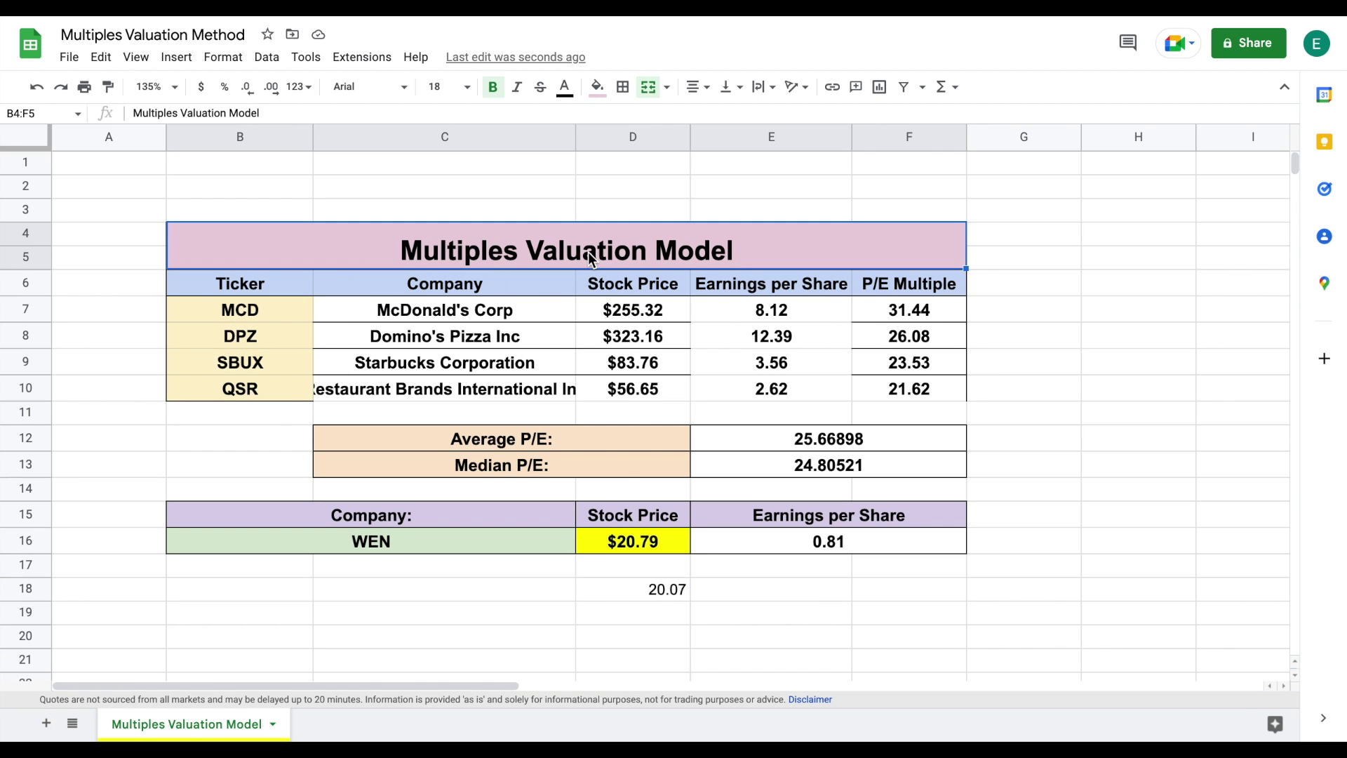